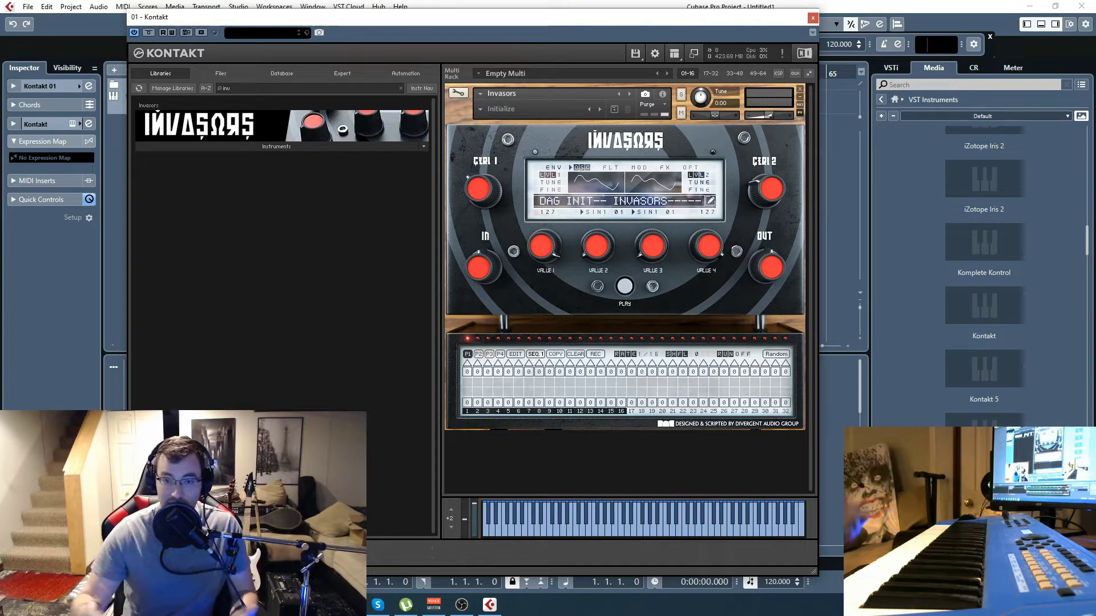
Step: Close the Kontakt window and reopen the instrument editor from the Kontakt 01 track
key(ctrl+w)
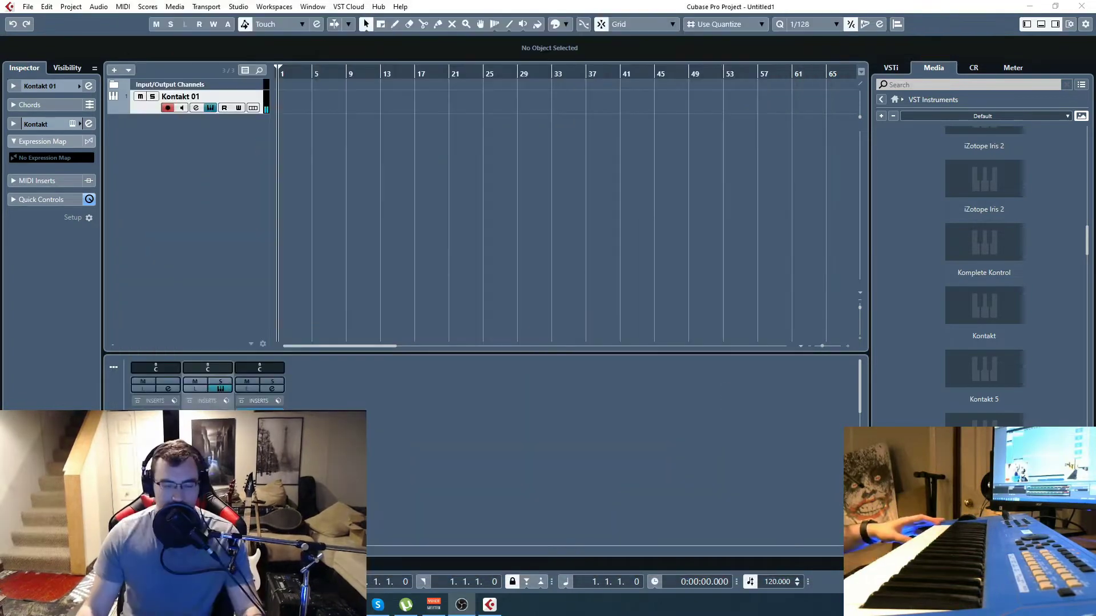
click(209, 107)
key(F2)
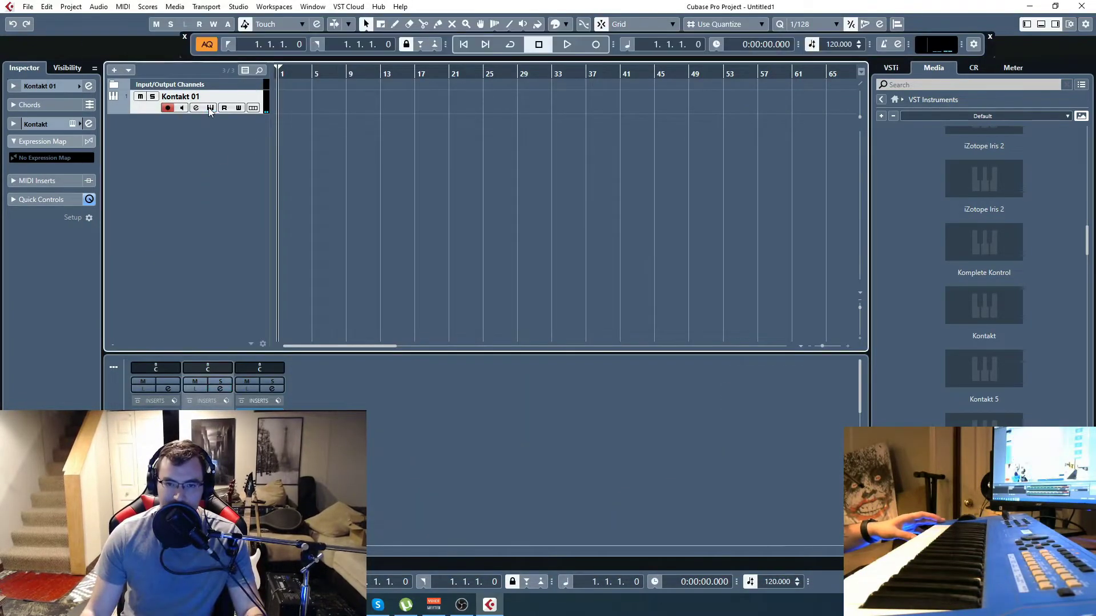
key(ctrl+e)
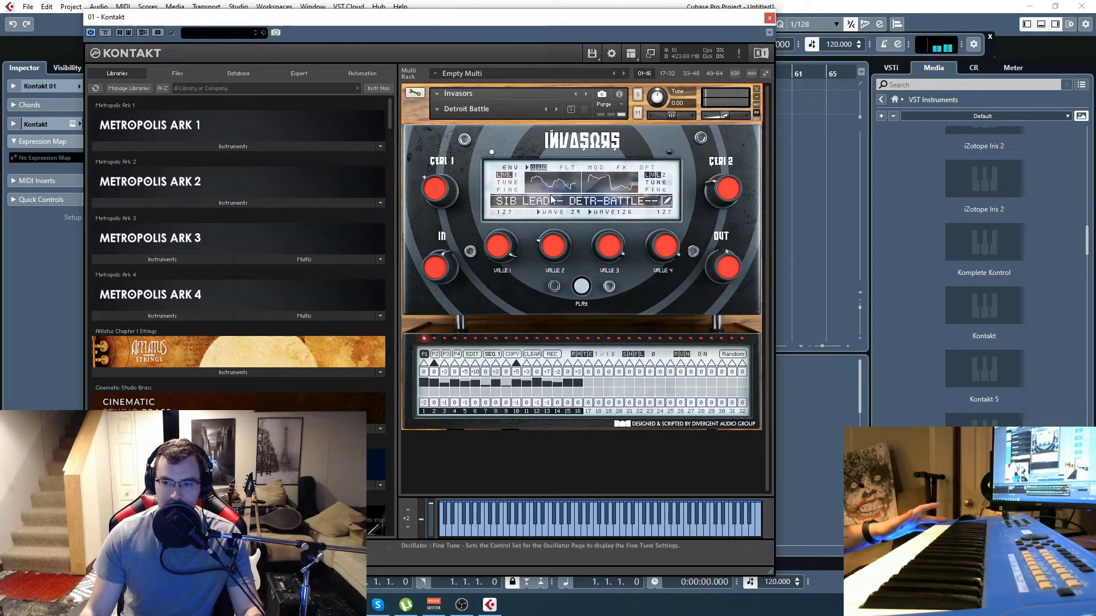
Step: Cycle oscillator 1 of the Detroit Battle preset through different wave shapes, ending on wave 118
scroll(557, 249, up, 2)
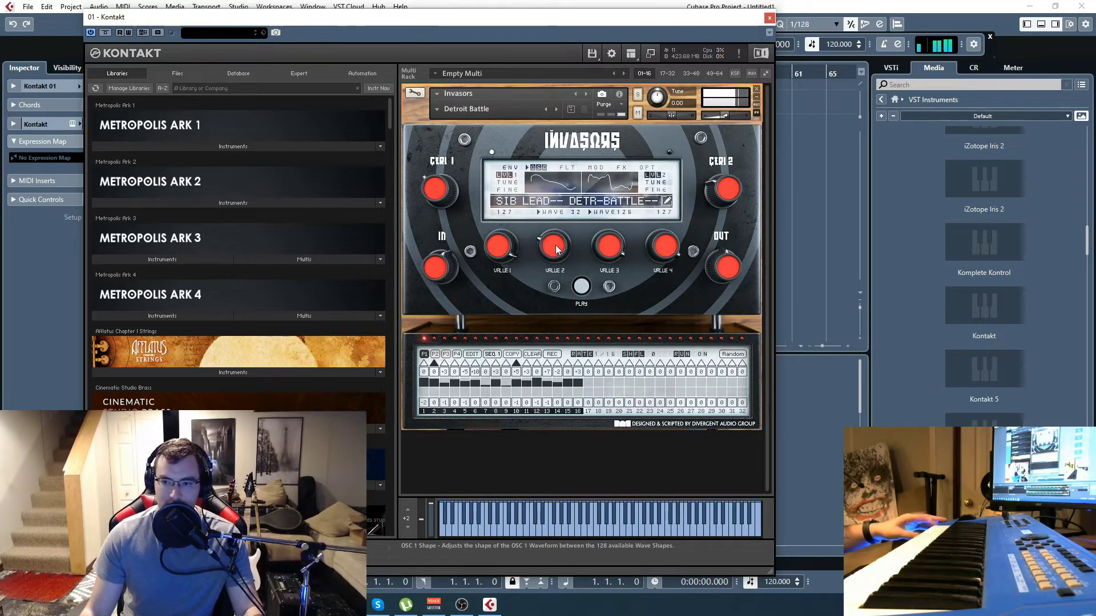
scroll(557, 248, up, 5)
scroll(557, 238, down, 3)
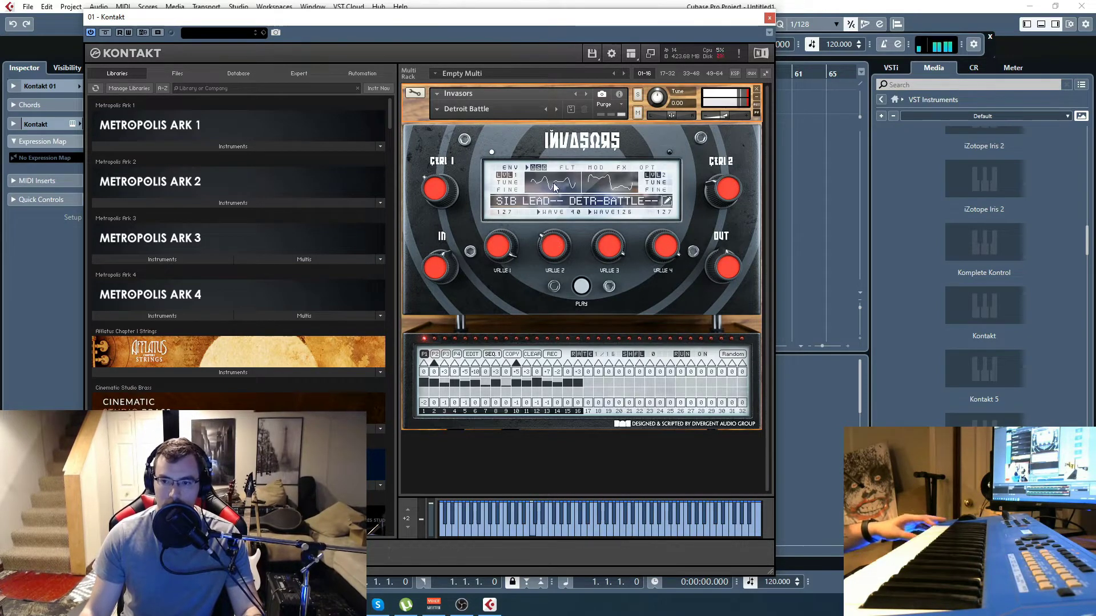
scroll(554, 186, down, 8)
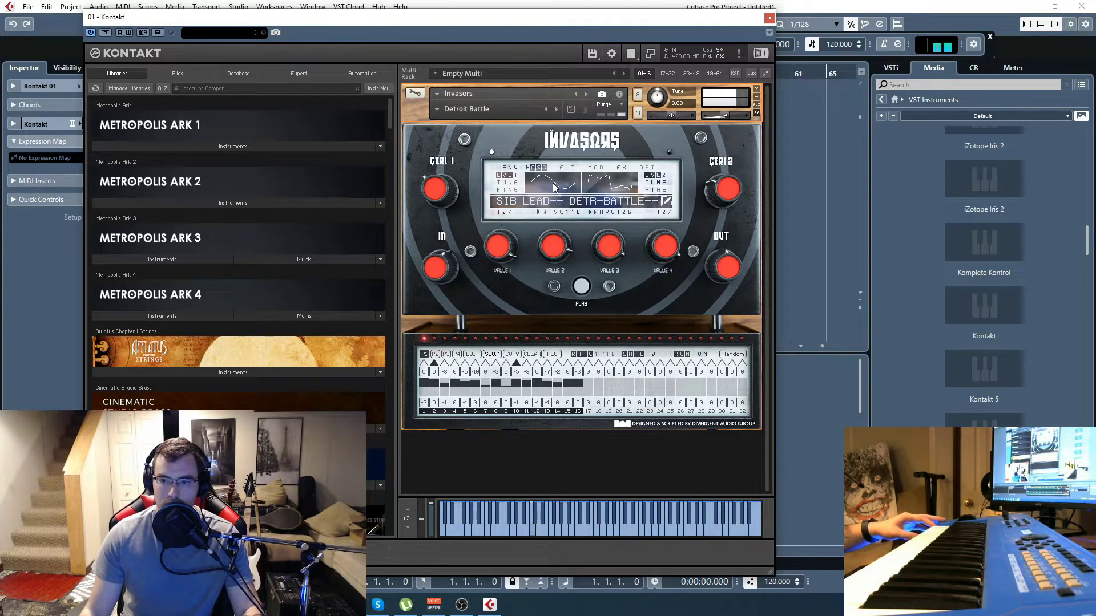
Step: Turn on the sequencer's Play mode and reshape the filter cutoff and resonance step values on page P2
click(582, 286)
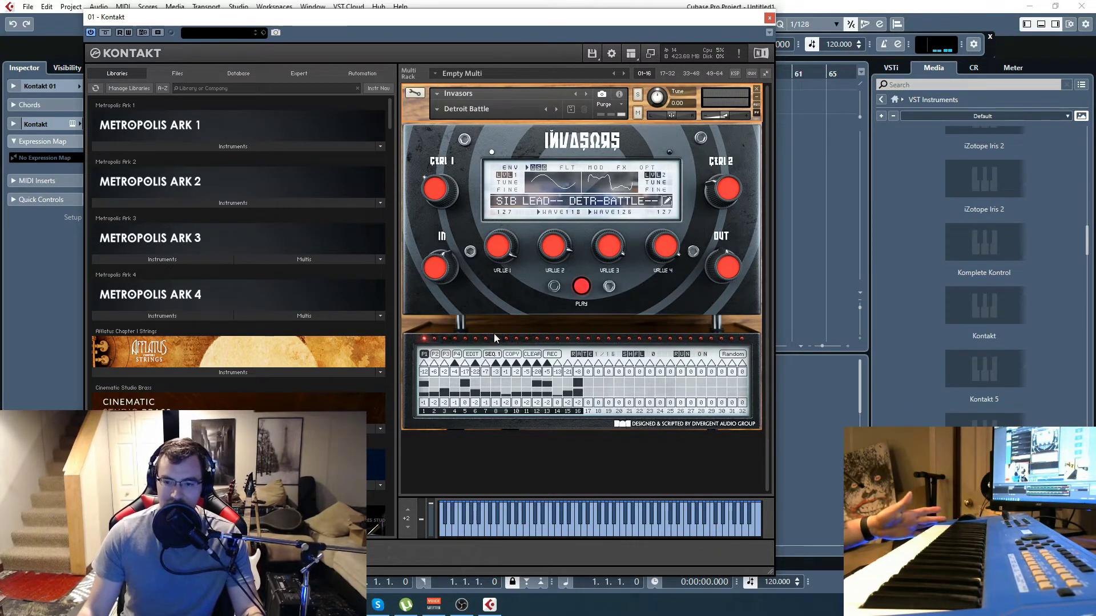
click(435, 355)
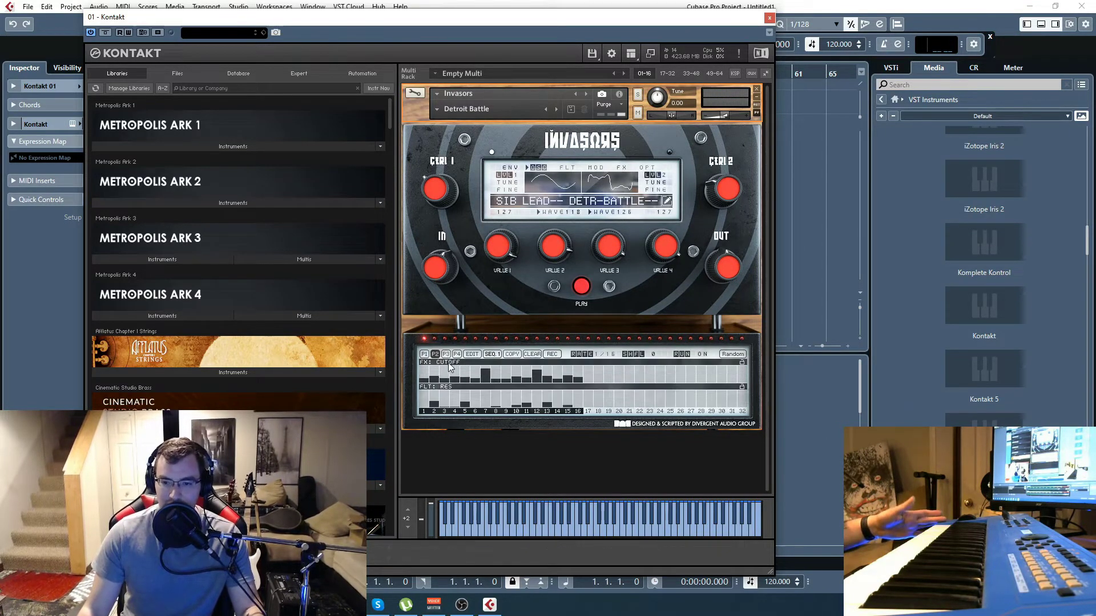
drag(455, 376, 565, 381)
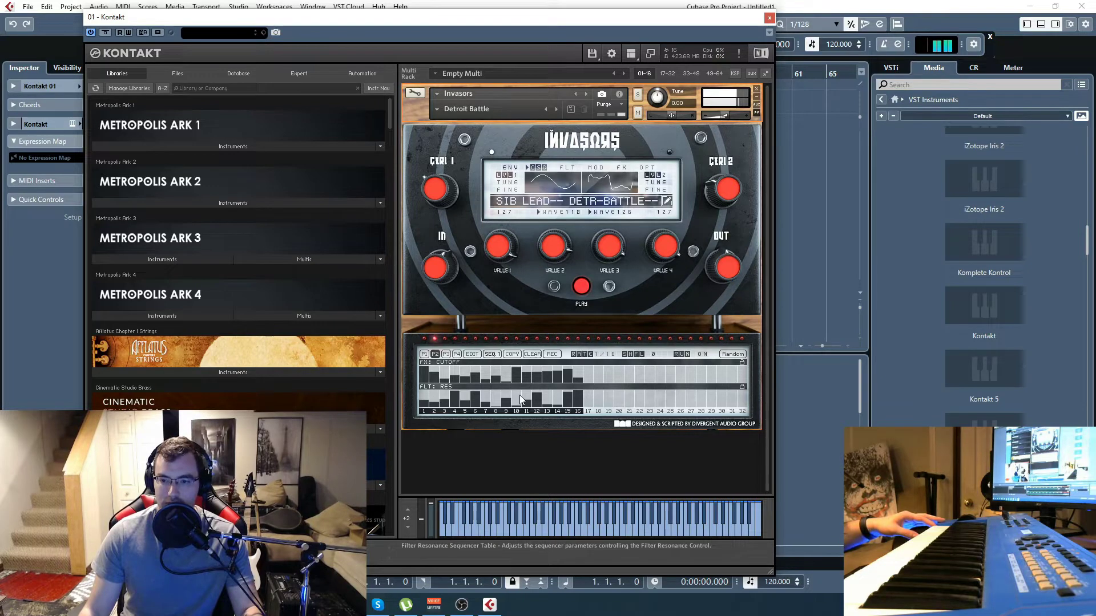
click(576, 408)
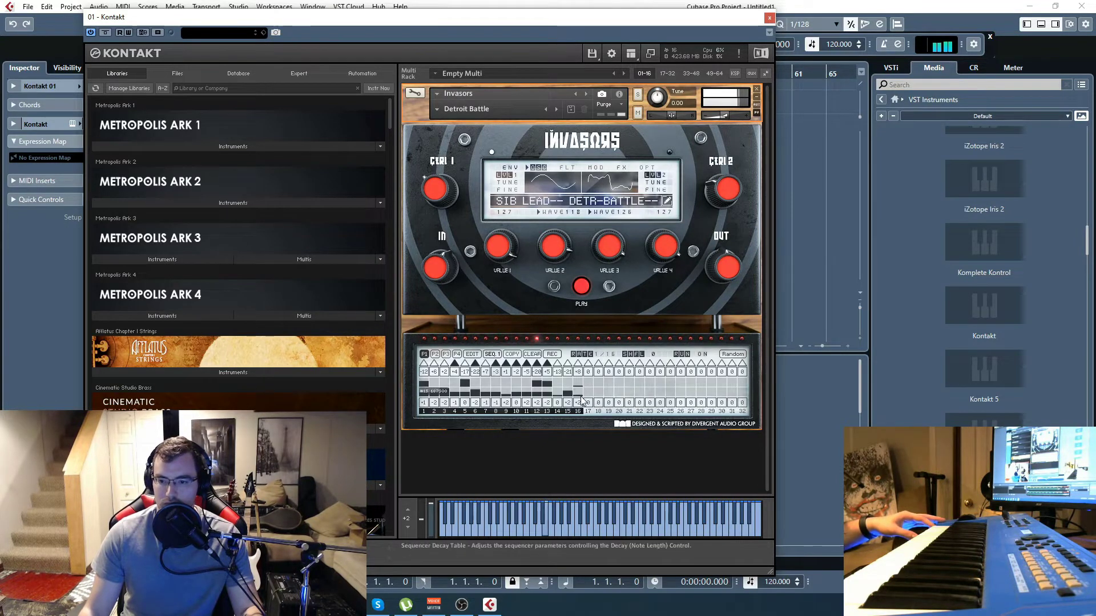
Step: Return to sequencer page P1 and randomize the note pattern of the Detroit Battle preset
click(435, 355)
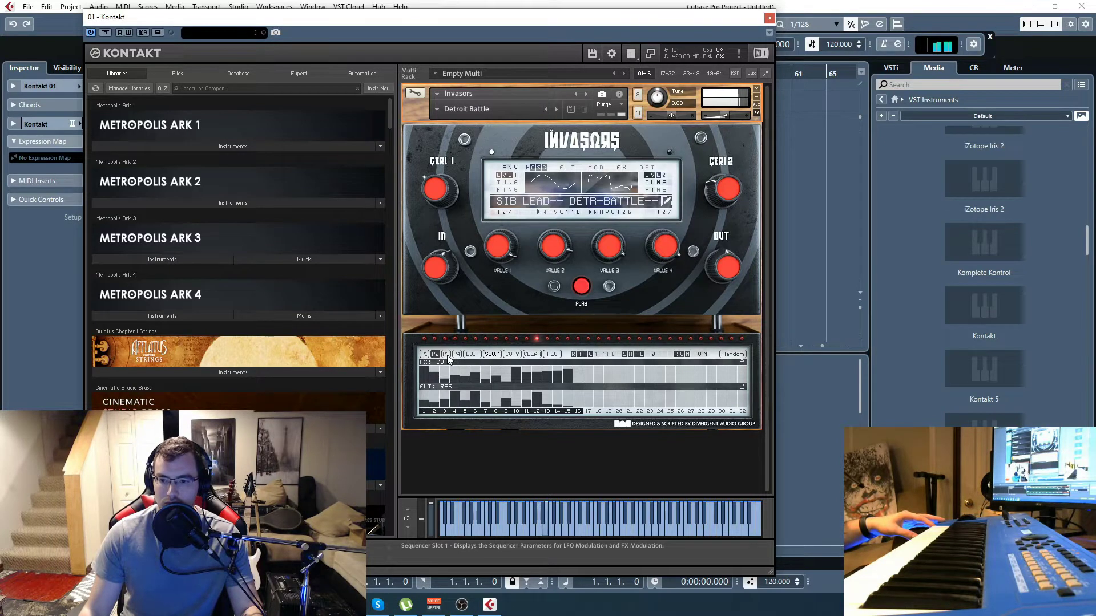
click(424, 355)
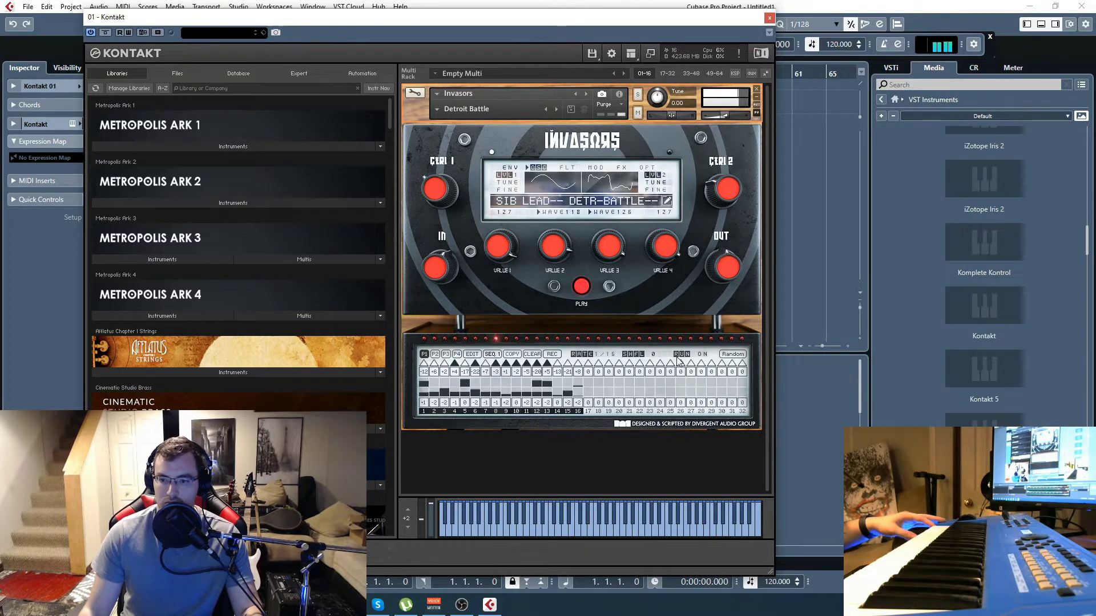
click(742, 355)
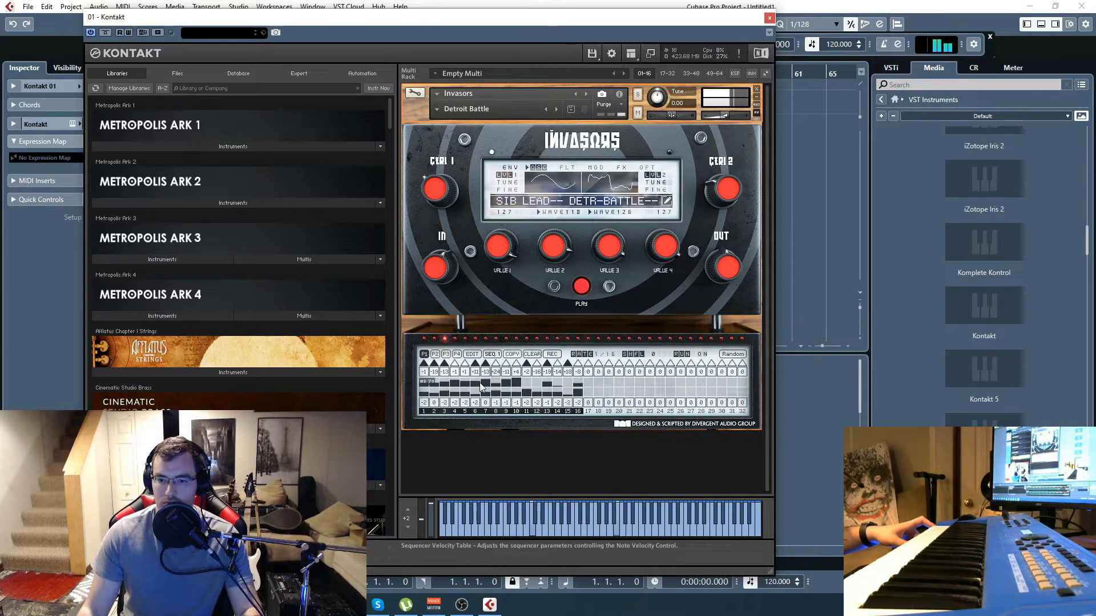
Step: On sequencer page P2, redraw the early filter cutoff steps lower and smooth out the filter resonance steps
click(435, 355)
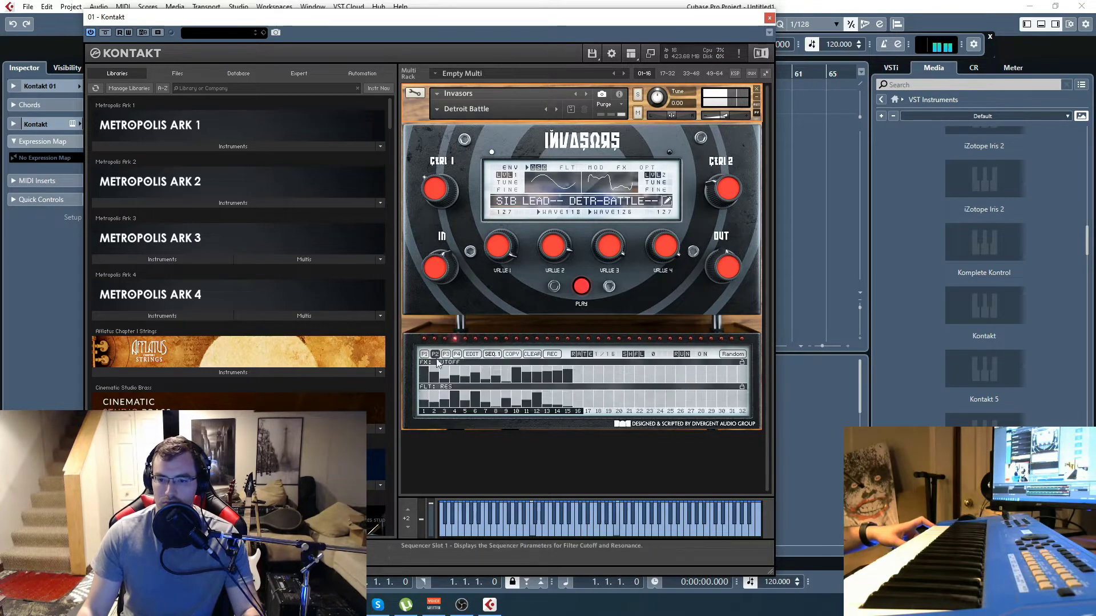
drag(428, 375, 436, 377)
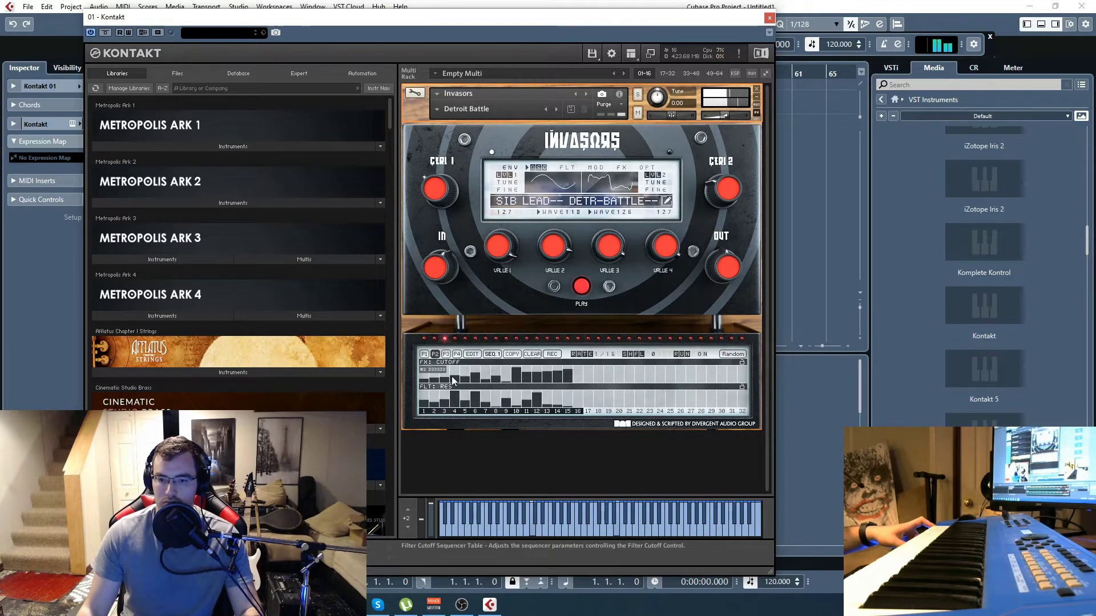
drag(432, 408, 556, 407)
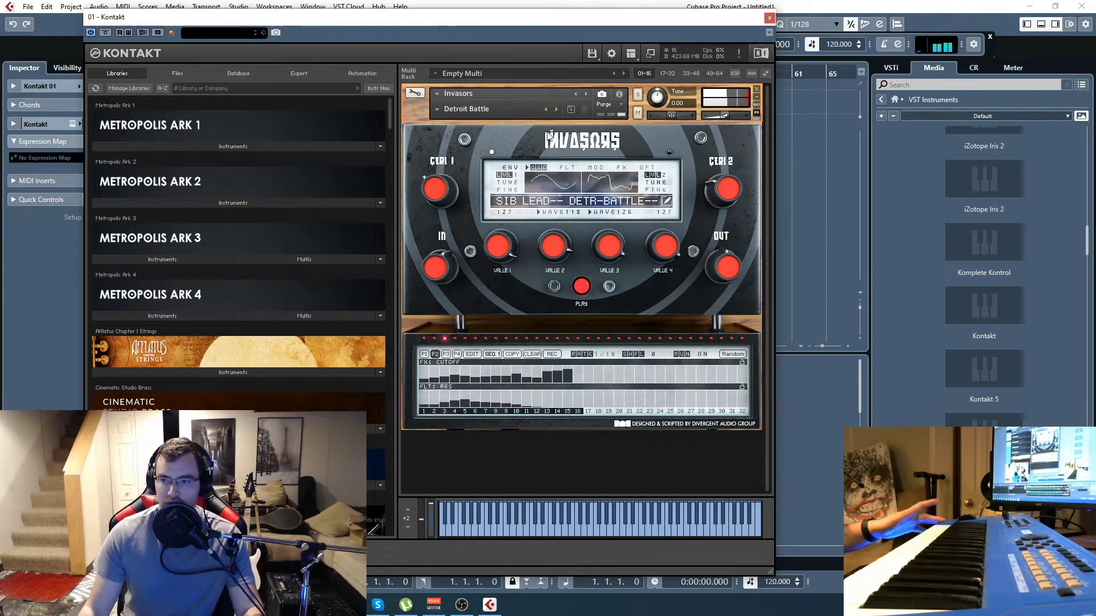
Step: Load the factory snapshot Rave On and randomize its note pattern on sequencer page P1
click(439, 109)
mouse_move(456, 119)
mouse_move(491, 119)
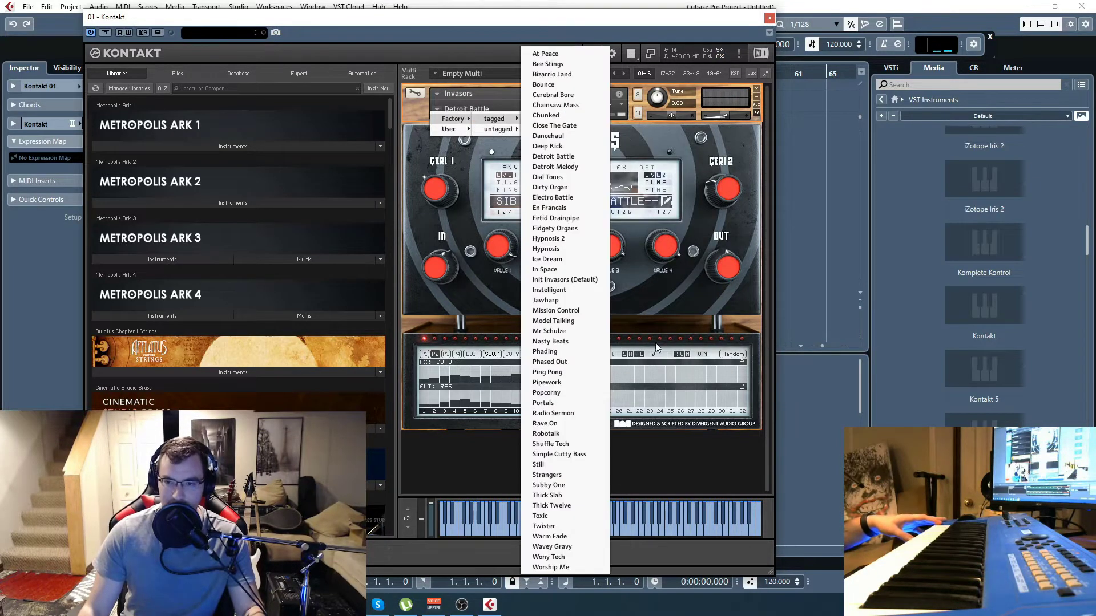
click(545, 423)
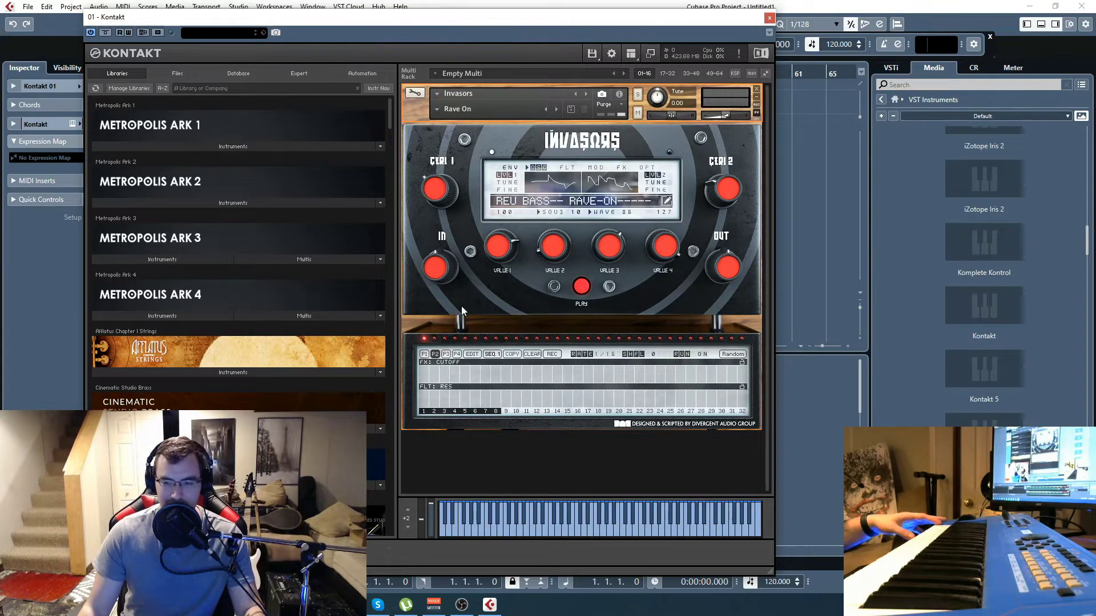
click(424, 354)
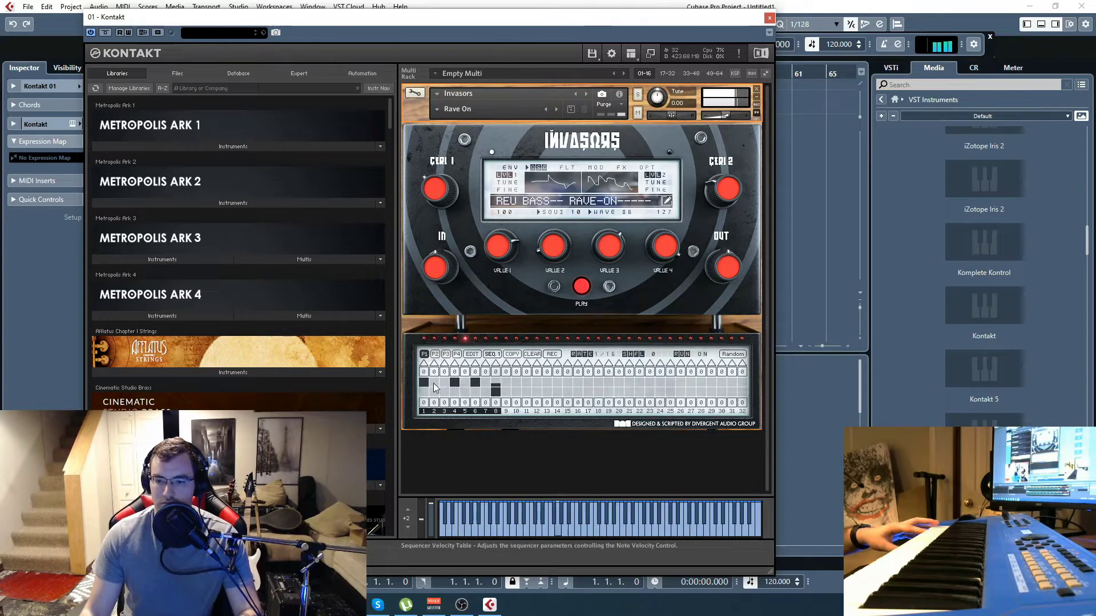
click(740, 356)
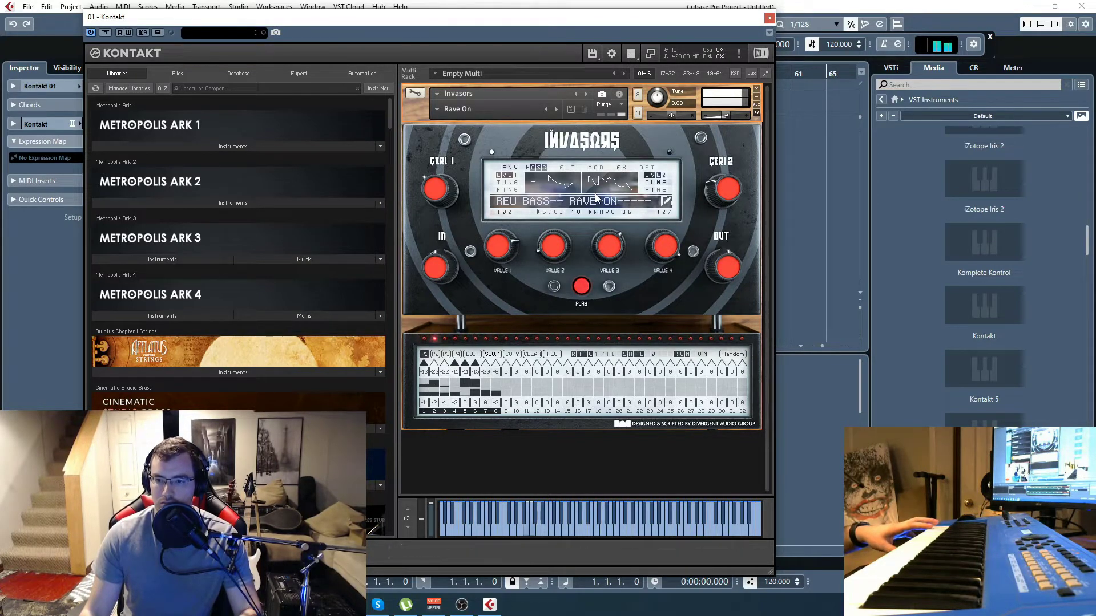
Step: Load the Shuffle Tech snapshot and redraw the decay values of its steps on sequencer page P1
click(555, 110)
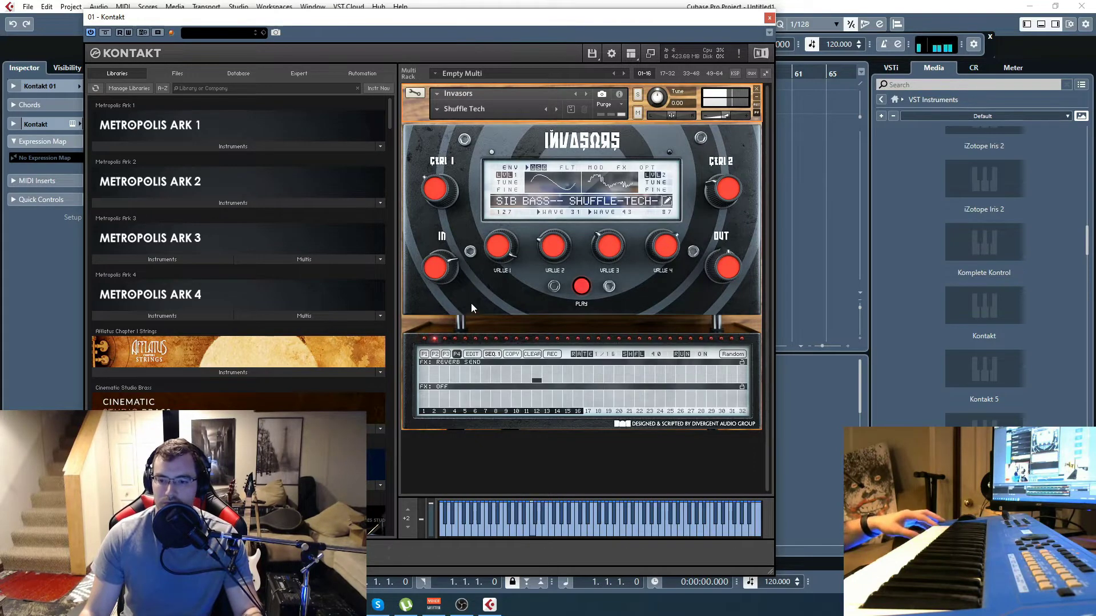
click(424, 355)
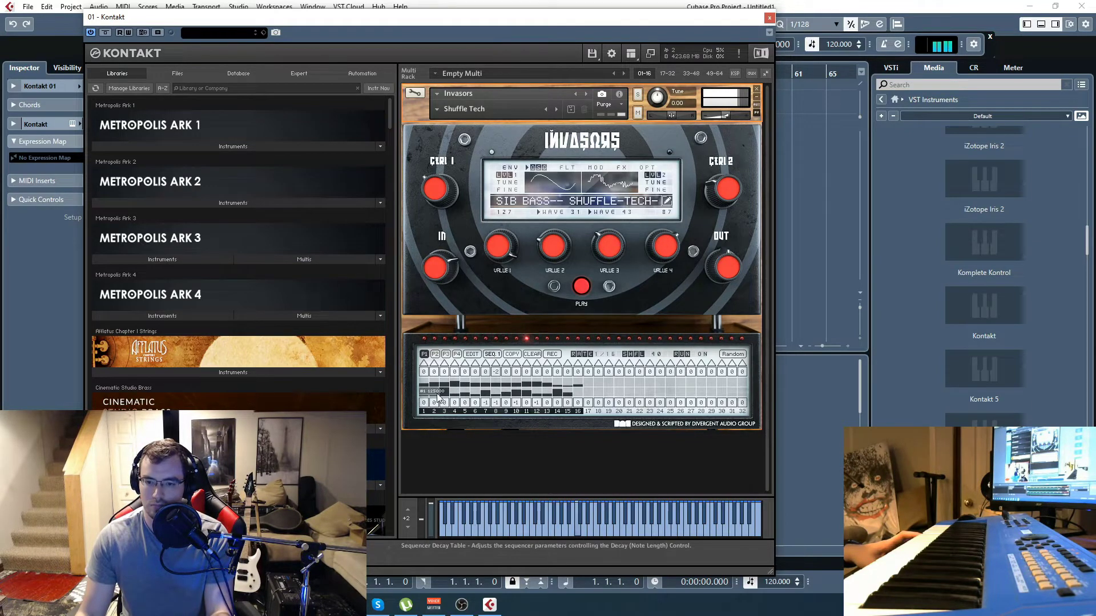
drag(511, 402, 553, 402)
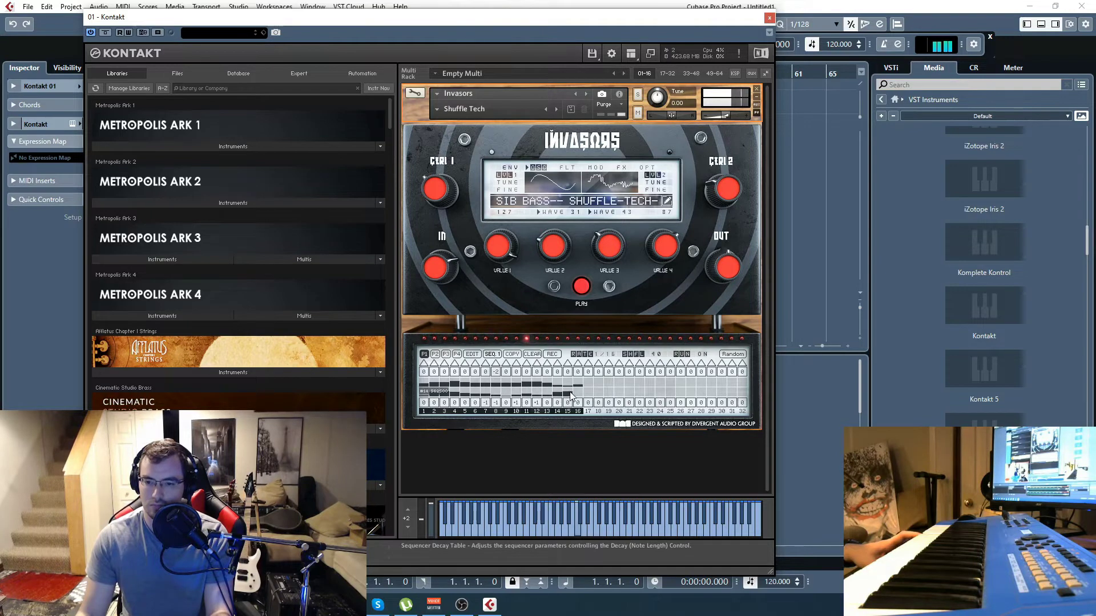
Step: Redraw the filter cutoff and filter resonance steps of the Shuffle Tech sequence on page P2
click(435, 354)
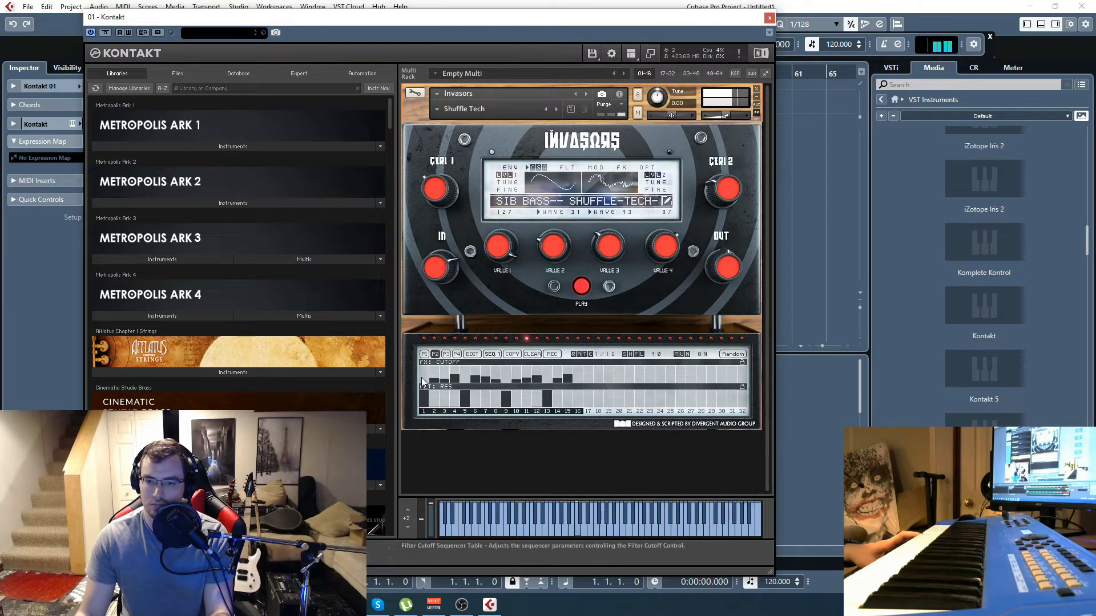
drag(423, 381, 451, 383)
drag(559, 385, 570, 381)
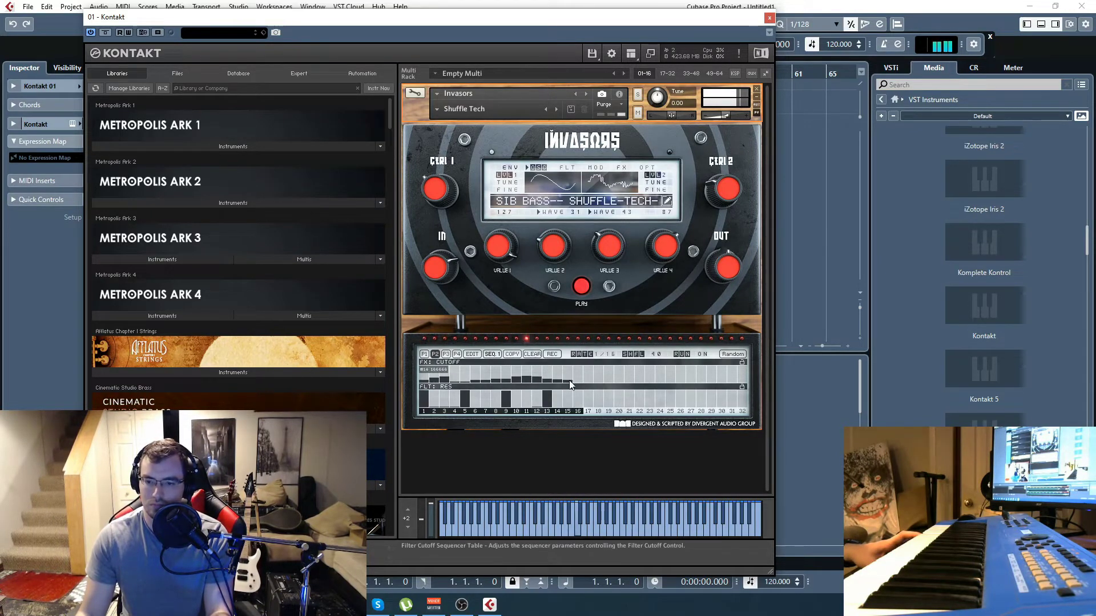
drag(423, 407, 572, 406)
Step: On page P3, assign LFO1 Phase to the first modulation lane and draw a rising and falling curve across 16 steps in both lanes
click(446, 354)
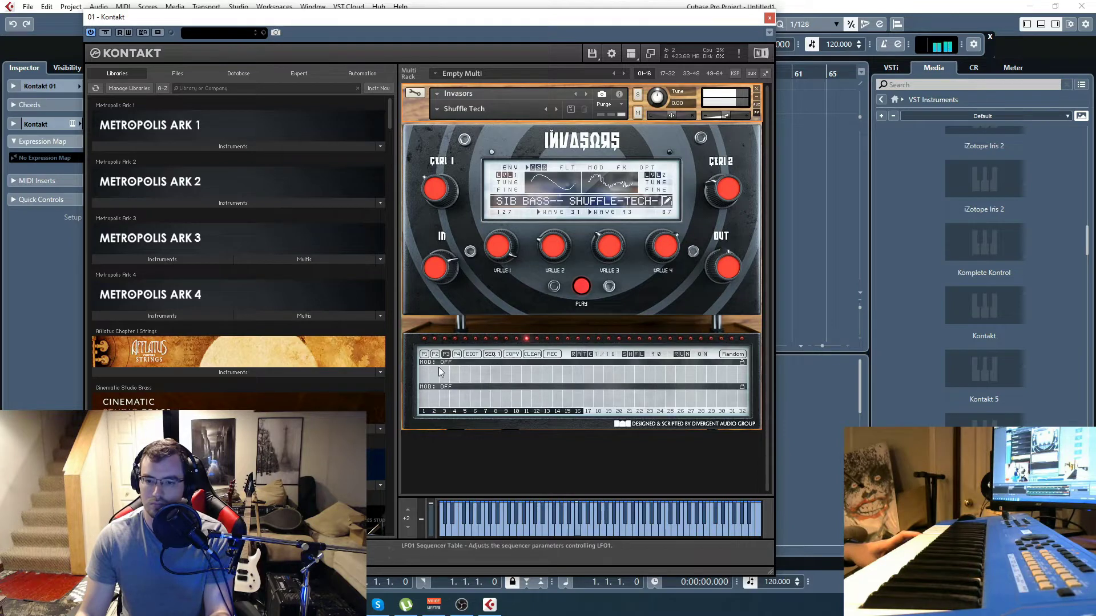
click(438, 370)
click(421, 381)
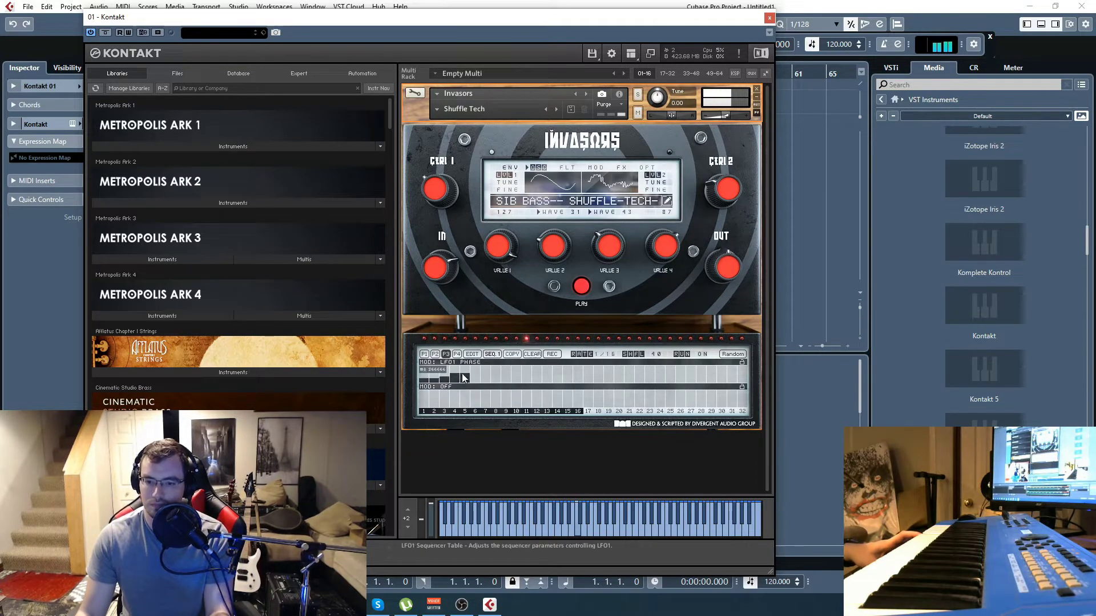
drag(564, 378, 581, 380)
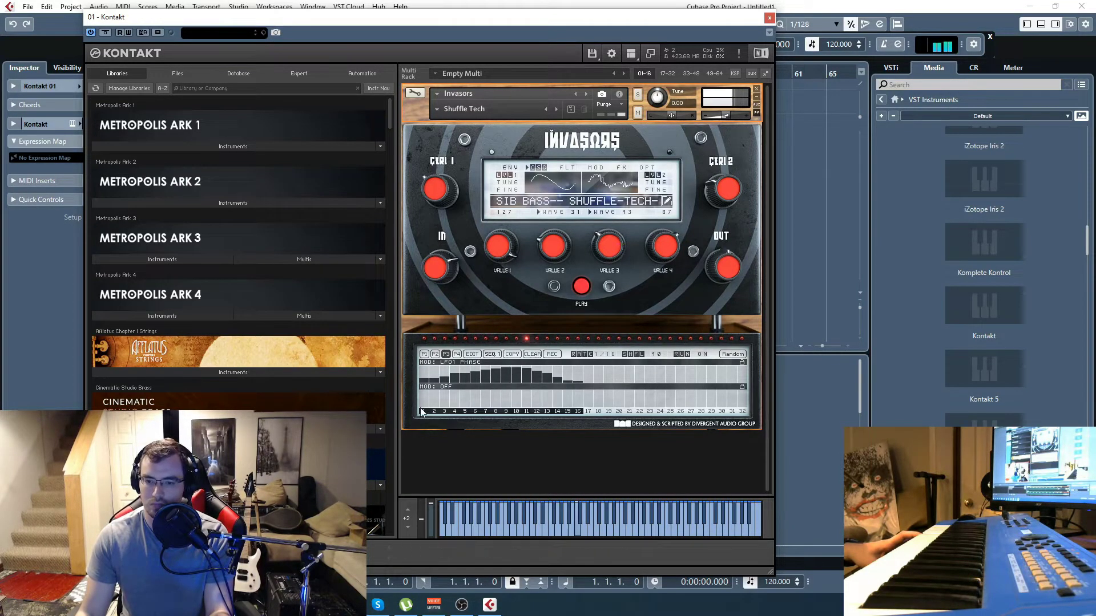
drag(424, 404, 449, 405)
drag(515, 397, 582, 407)
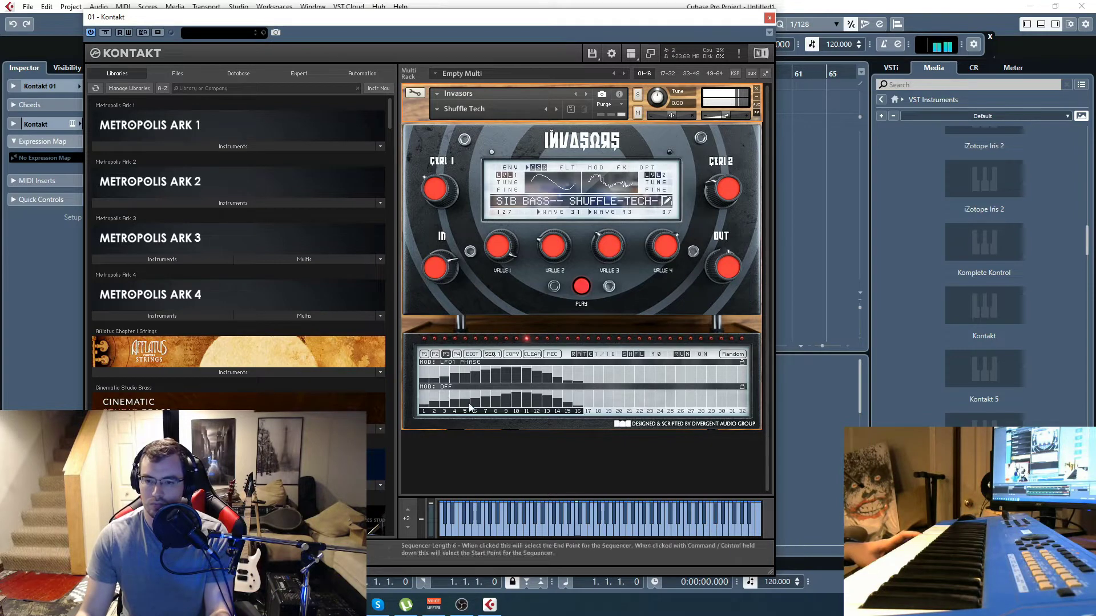
Step: Assign Phaser Rate to the second modulation lane and switch the first lane to LFO1 Depth
click(447, 386)
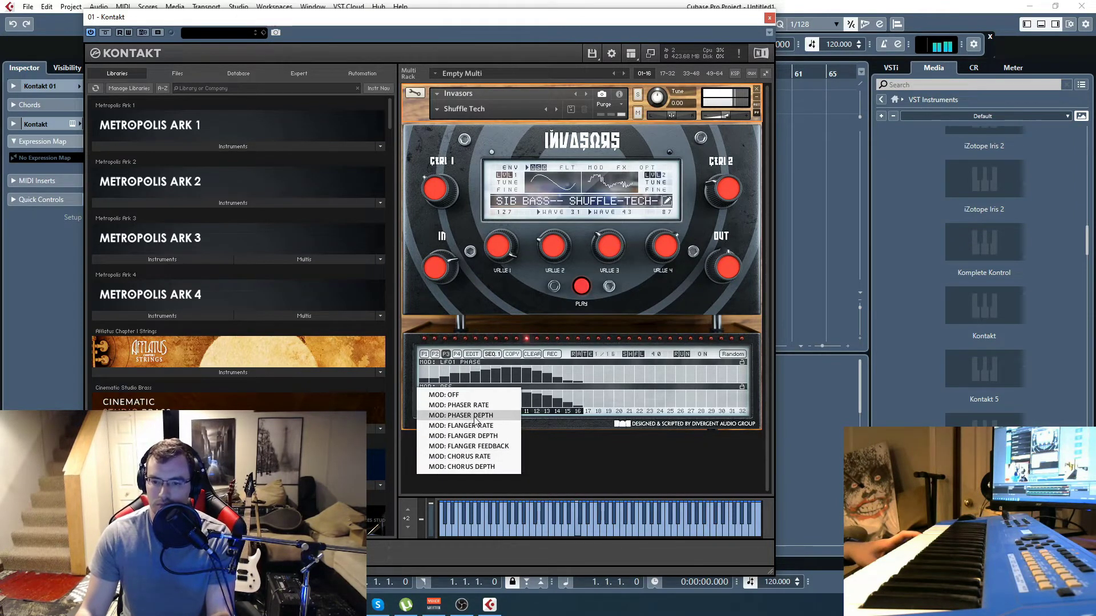
click(454, 405)
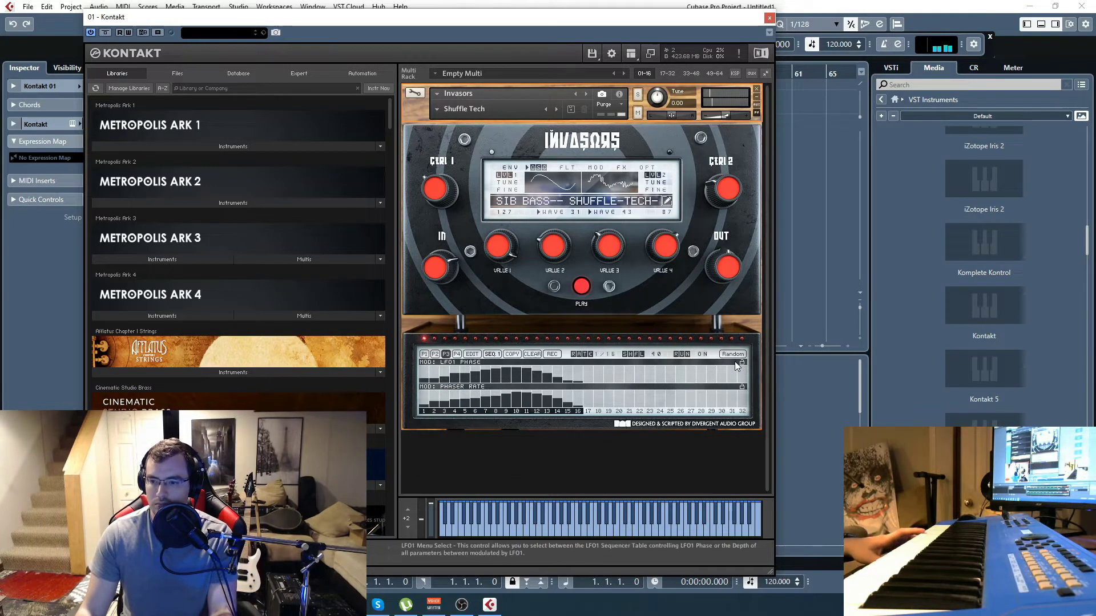
click(449, 364)
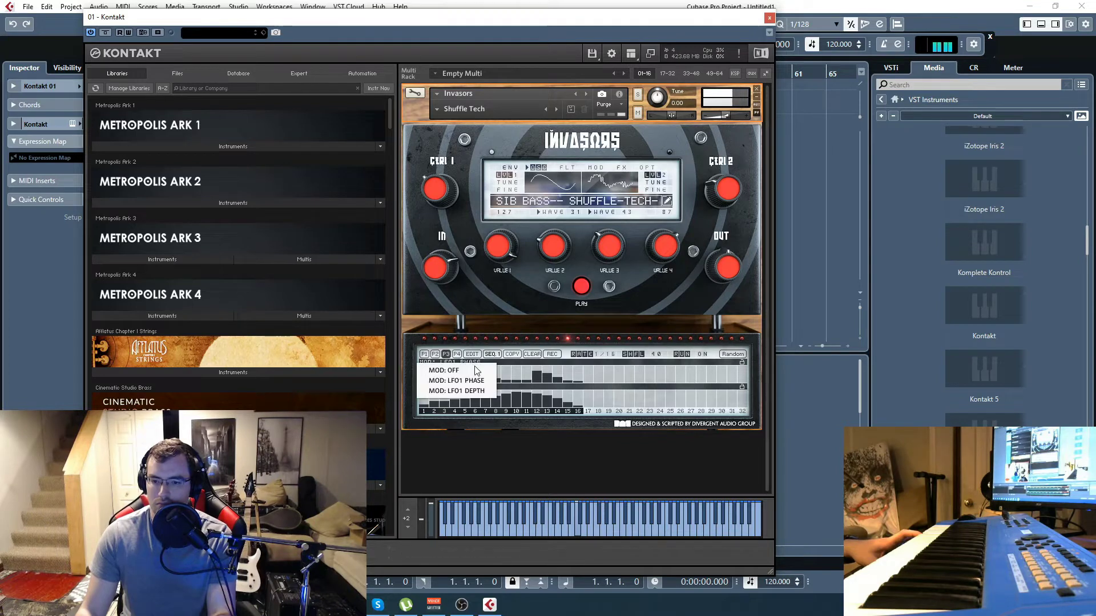
click(477, 391)
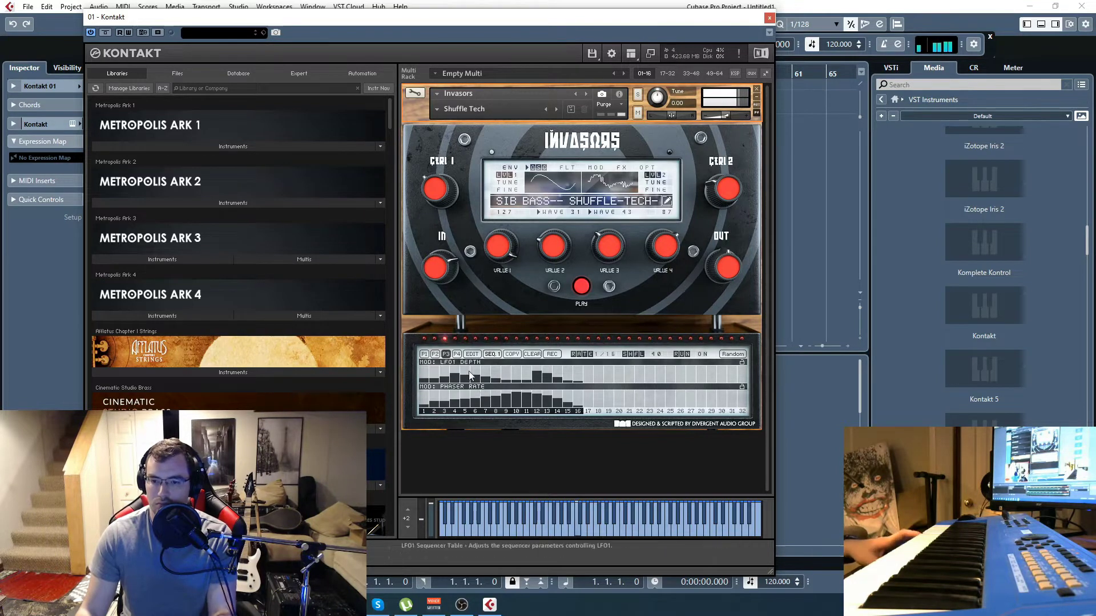
Step: On page P4, switch the first effects lane to Delay Send and draw varying send levels across its steps
click(457, 356)
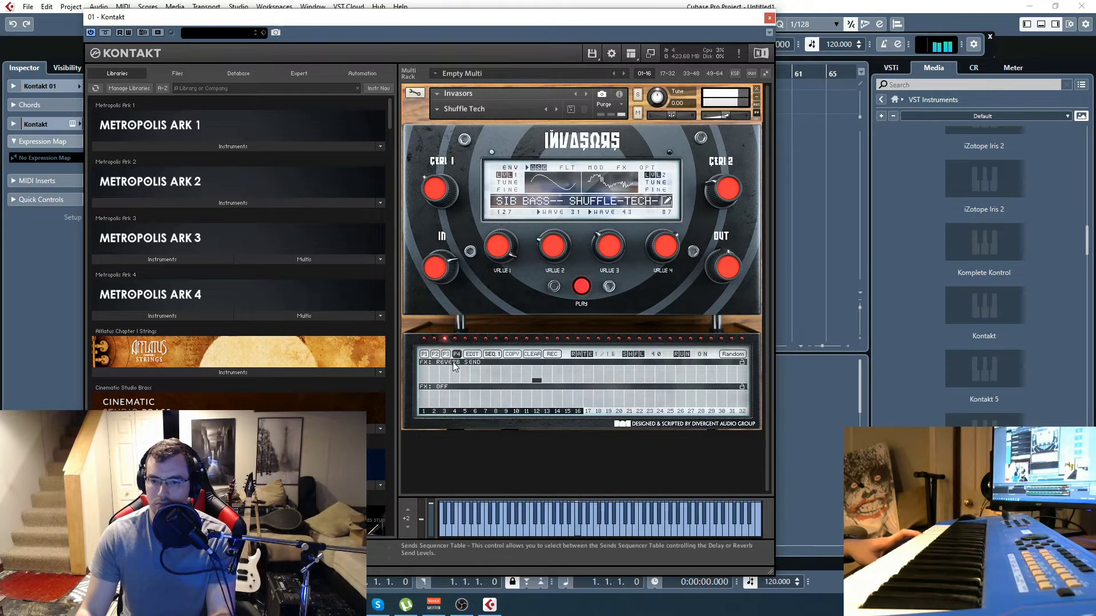
click(453, 363)
click(443, 380)
mouse_move(423, 380)
mouse_down()
mouse_move(481, 370)
mouse_move(551, 380)
mouse_move(501, 382)
mouse_up()
click(487, 387)
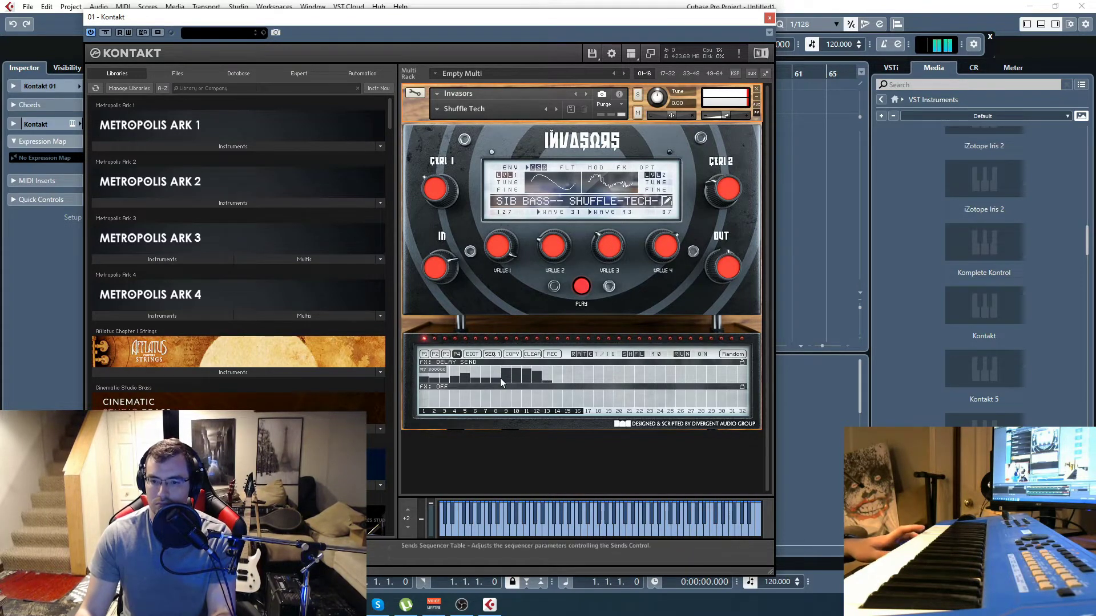
Step: Assign Lofi S.Rate to the second effects lane on page P4 and draw varying levels across its 16 steps
click(438, 388)
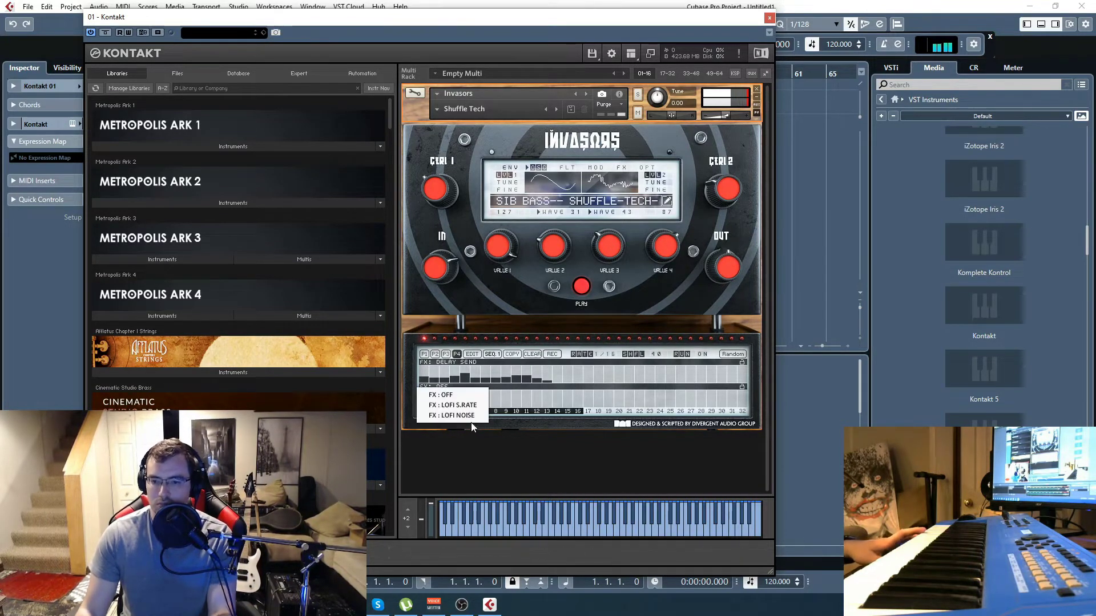
click(452, 405)
drag(424, 407, 521, 403)
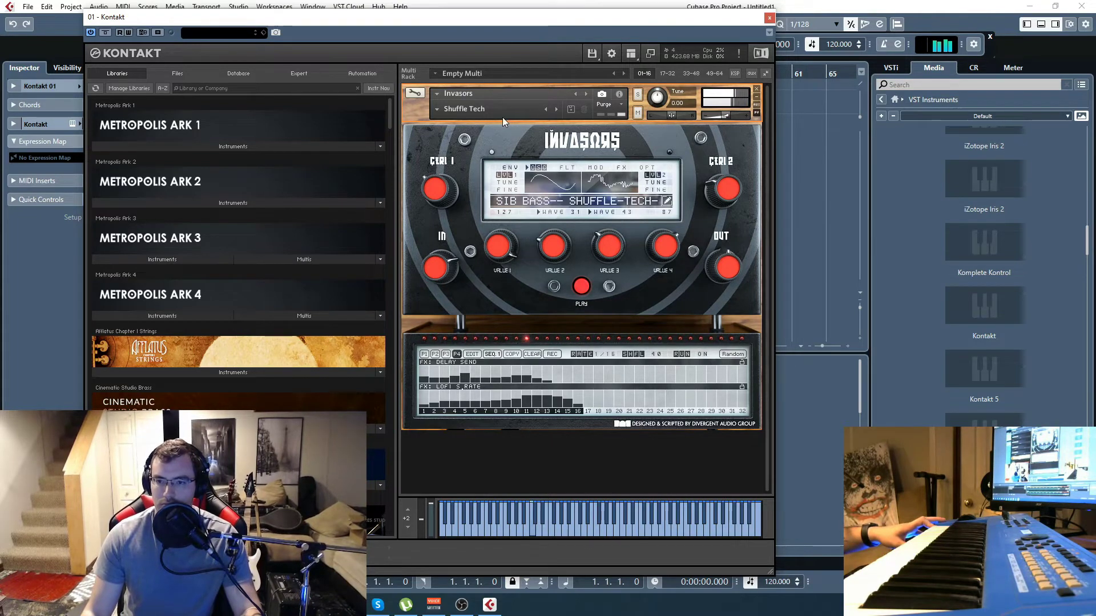
Step: On page P1, redraw the lower row of bars across the 16 steps
click(424, 354)
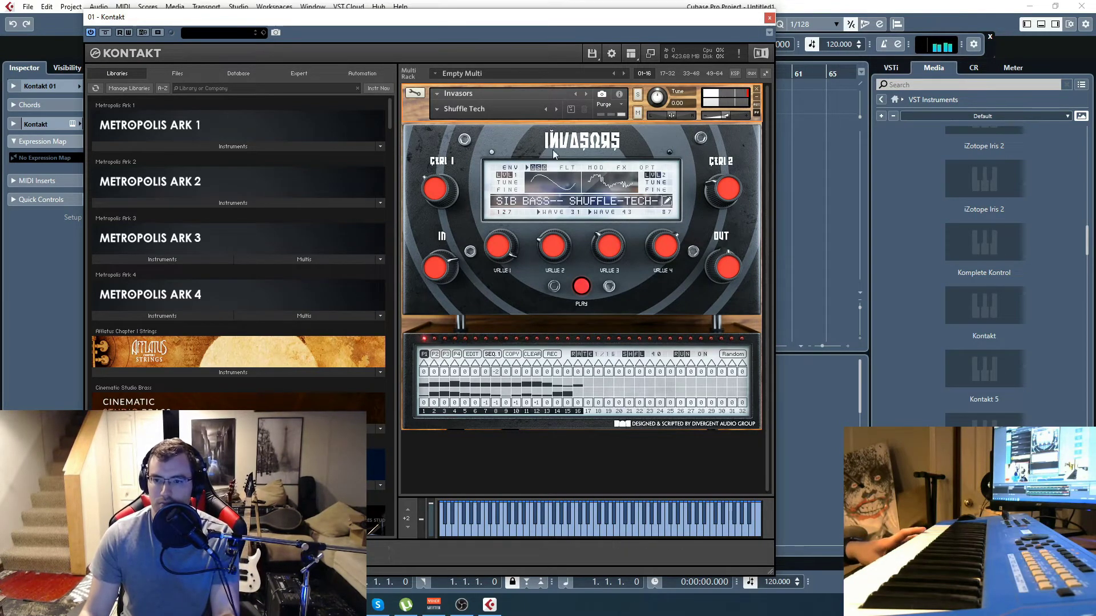
drag(558, 26, 559, 28)
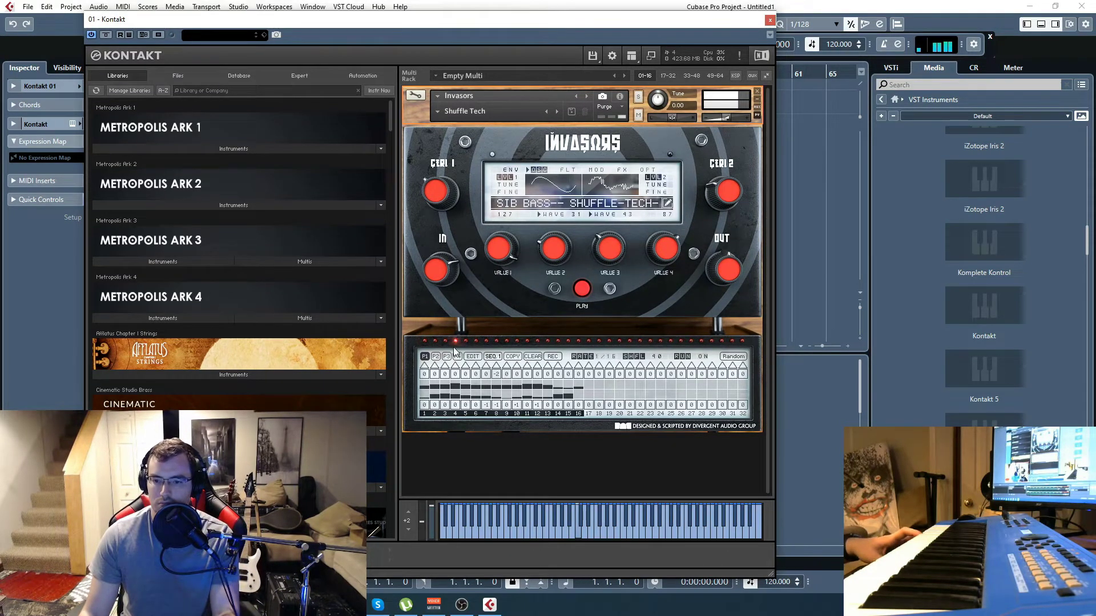
drag(426, 401, 579, 394)
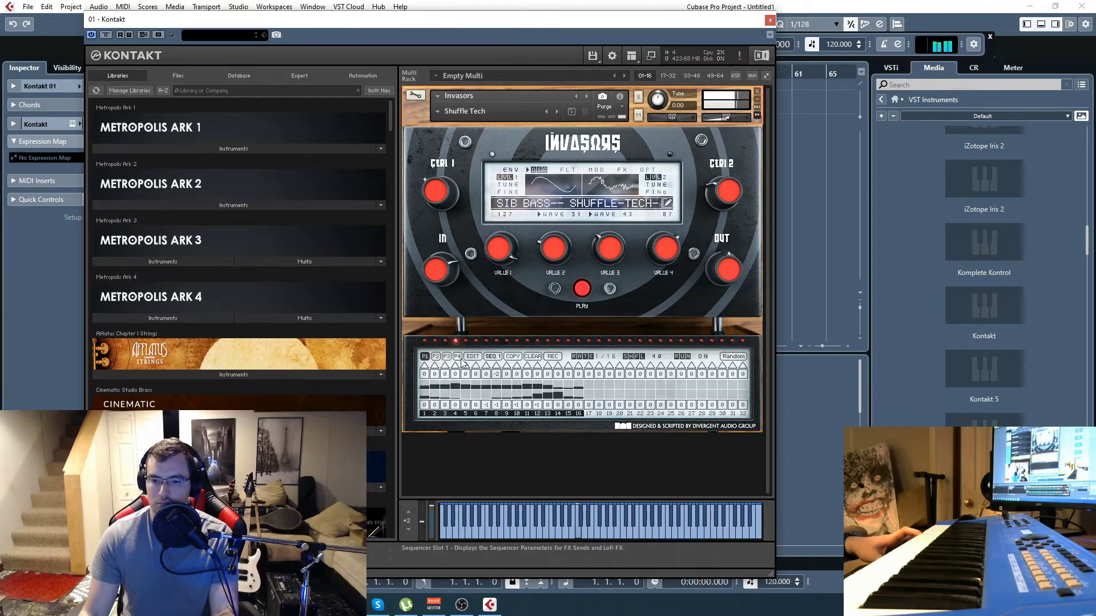
Step: On page P4, redraw the Lofi S.Rate lane with lower levels and switch that lane to Off
click(457, 356)
drag(456, 411, 566, 411)
click(446, 393)
click(448, 403)
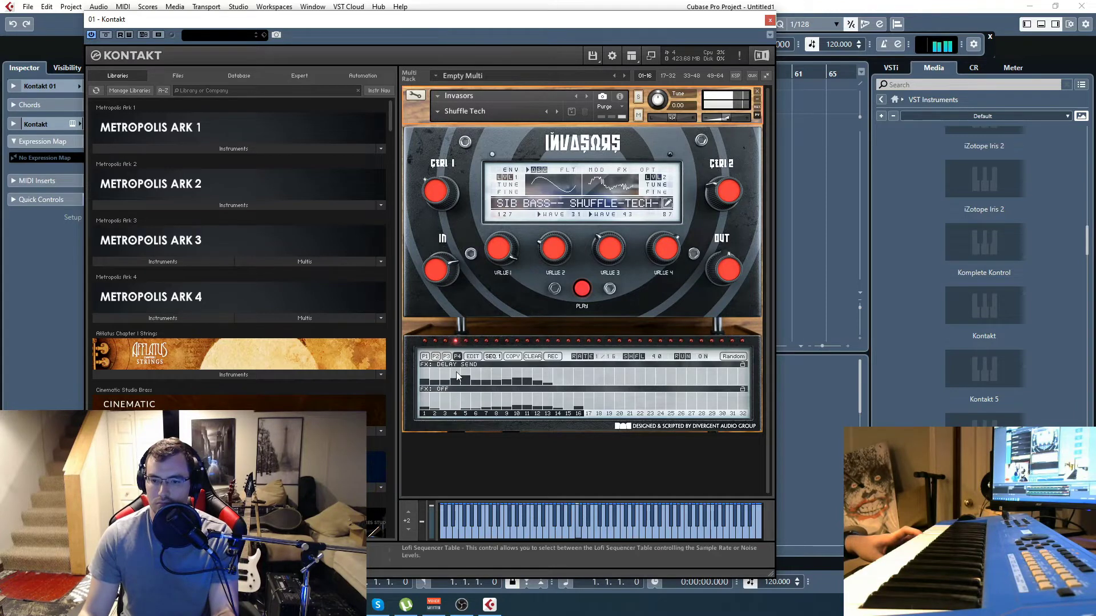
Step: Redraw the Delay Send lane with lower levels and a small hump over the first few steps
click(453, 365)
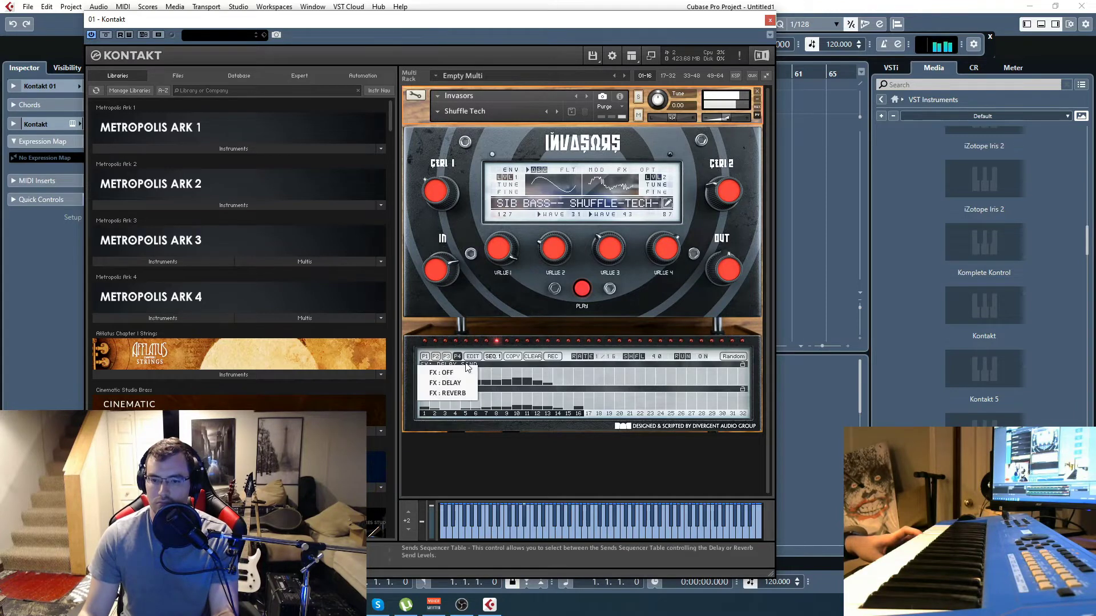
click(528, 386)
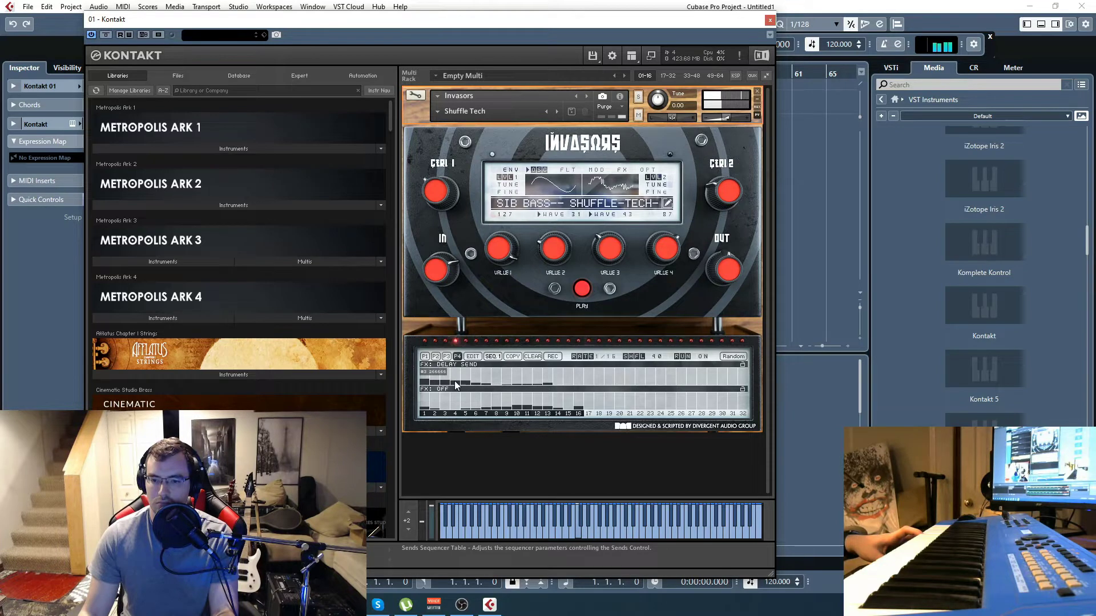
drag(471, 381, 434, 372)
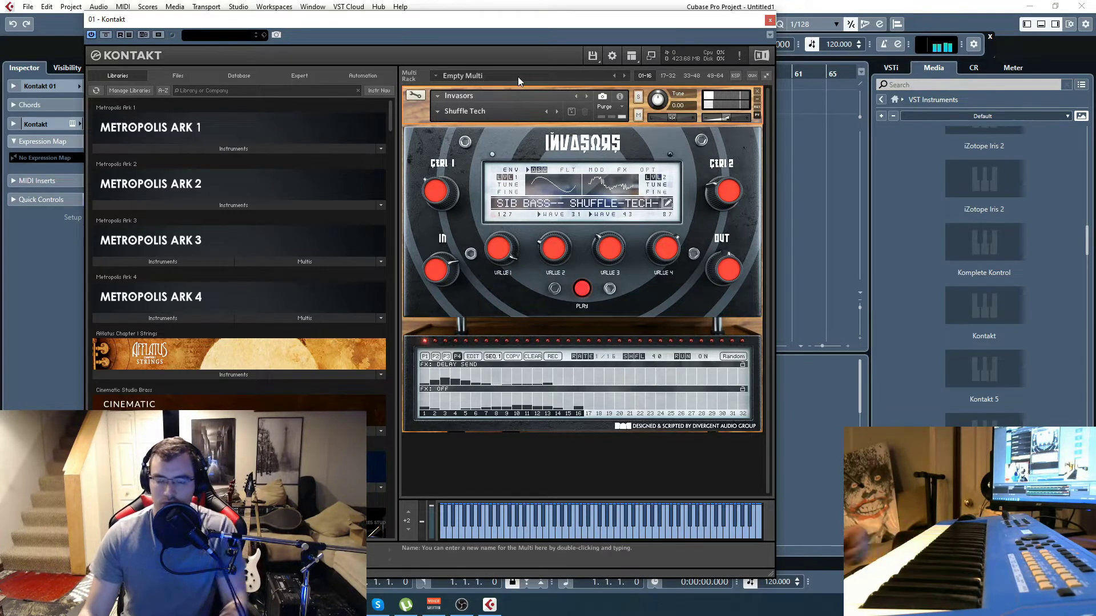
Step: Look through the User and Factory snapshot categories of the Invasors instrument without loading another snapshot
click(444, 110)
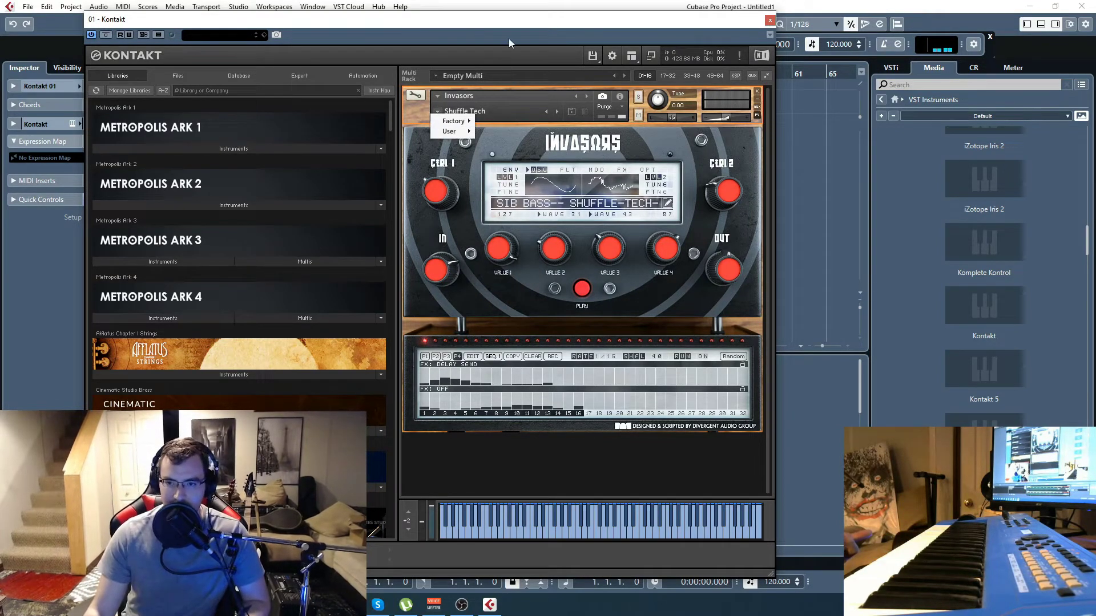
drag(508, 26, 498, 25)
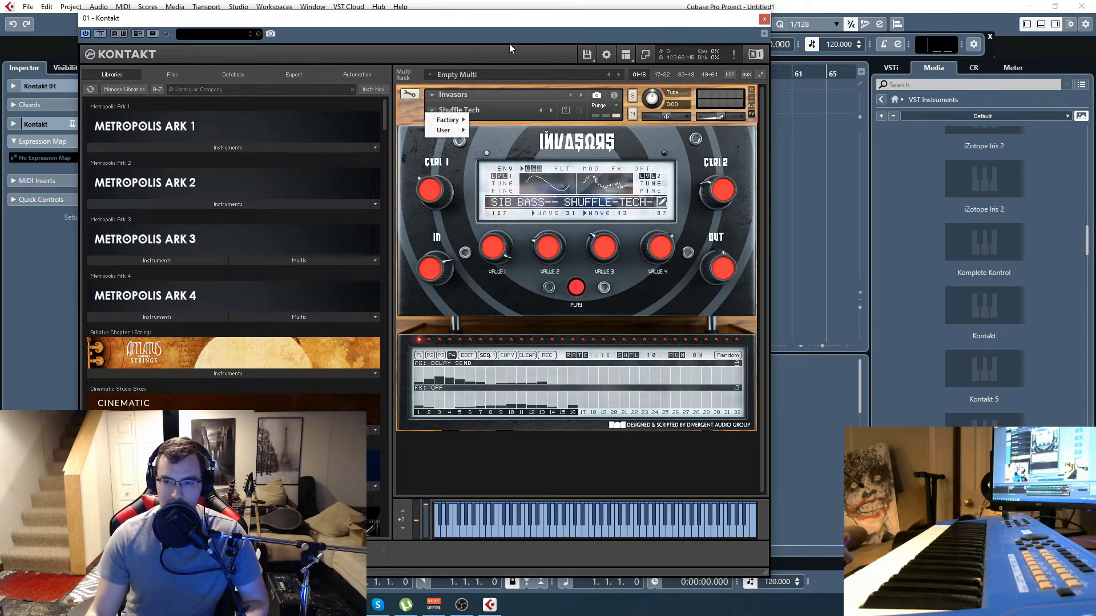
mouse_move(449, 131)
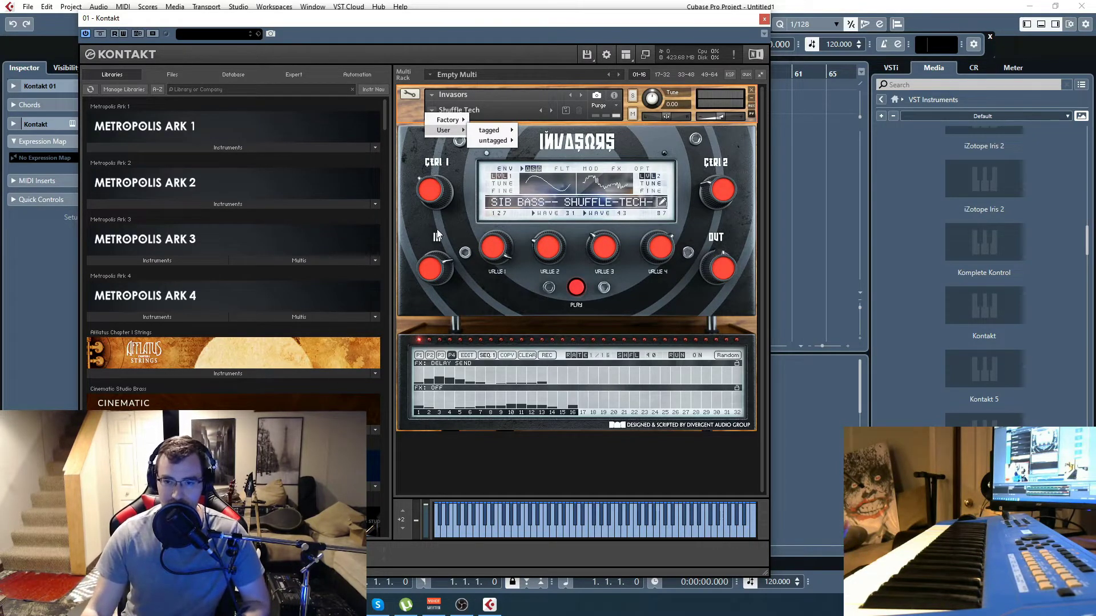
click(407, 122)
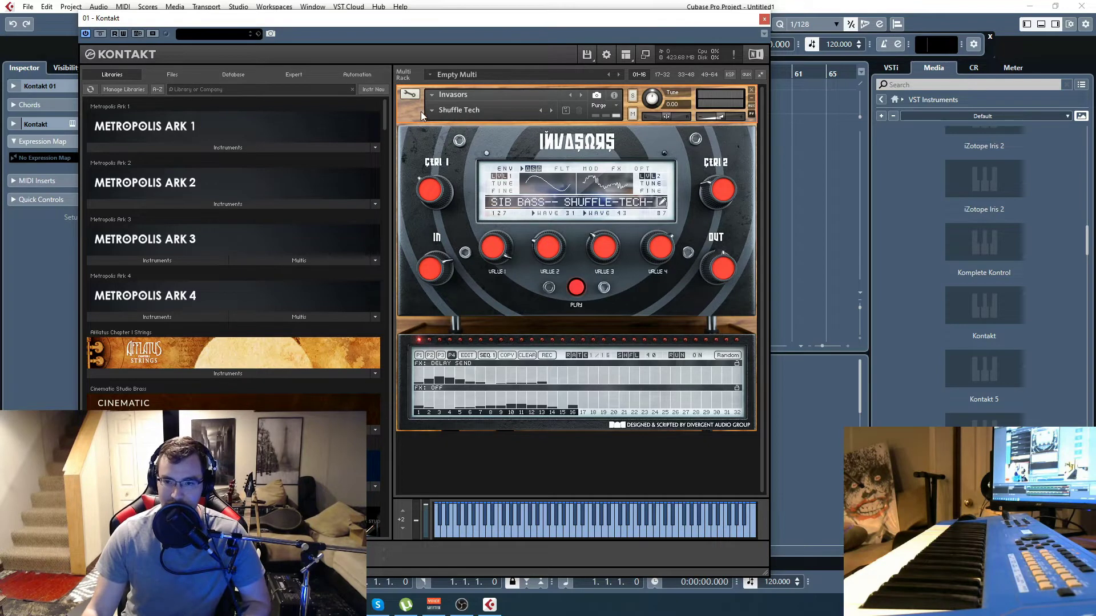
click(422, 112)
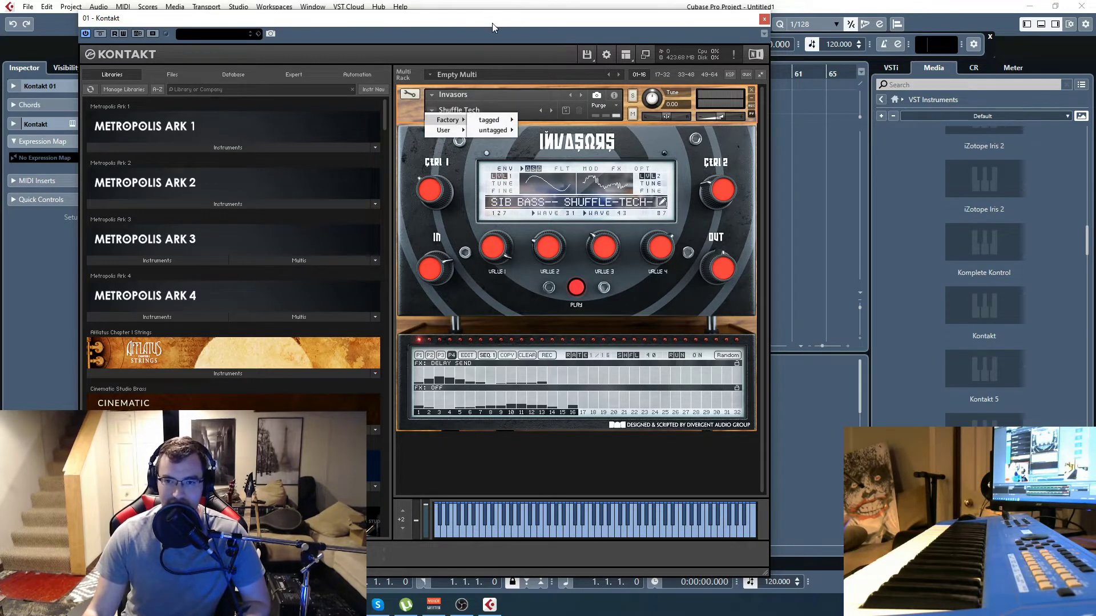
drag(492, 23, 477, 24)
click(395, 162)
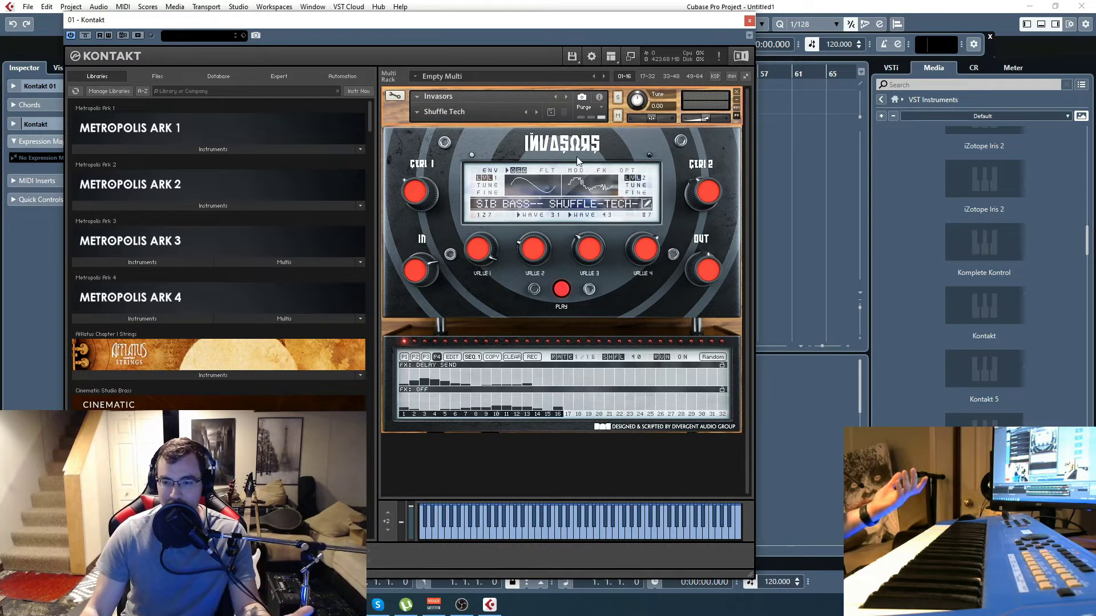
Step: Remove the Invasors instrument from the rack and show the Quick-Load browser
click(737, 91)
click(556, 343)
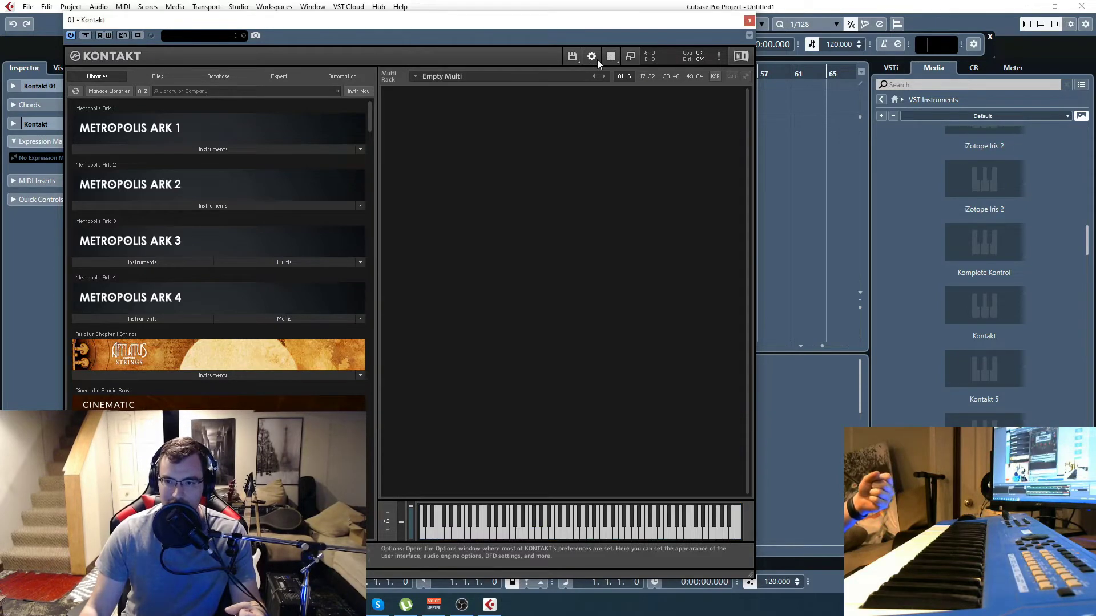
click(611, 56)
click(623, 122)
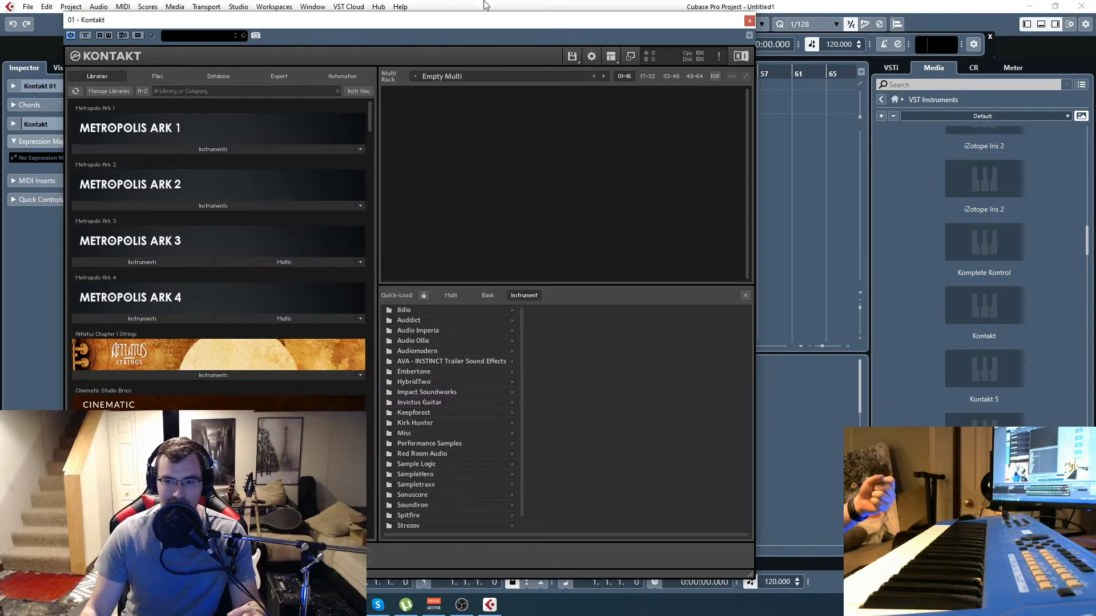
Step: Load Chordscape.nki from Misc > Divergent Audio Group > DAG-Chordscapev1.2 and close the Quick-Load browser
click(415, 422)
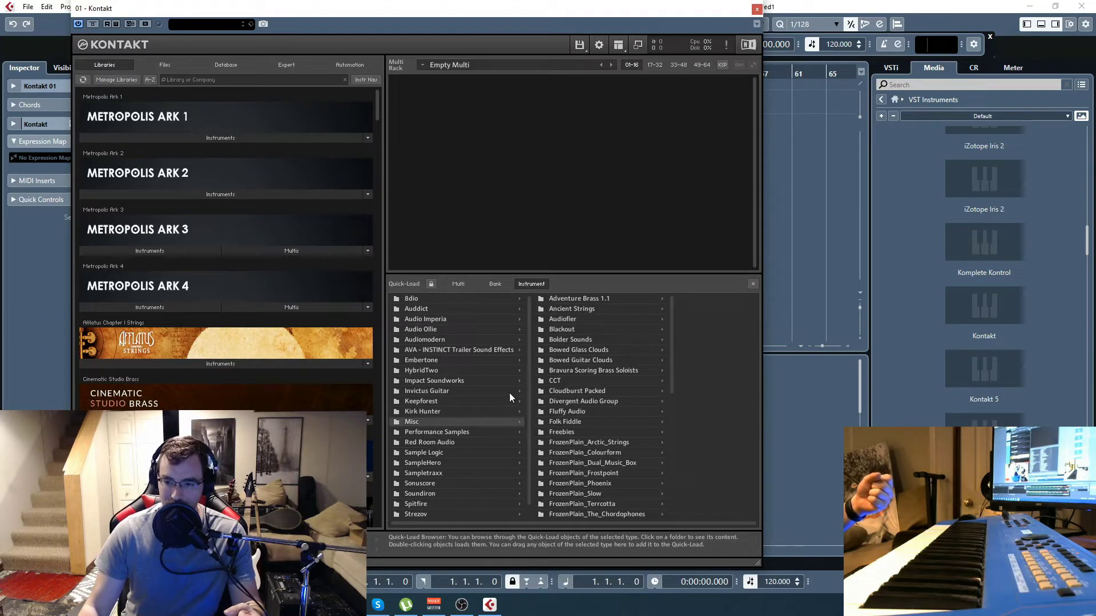
click(596, 360)
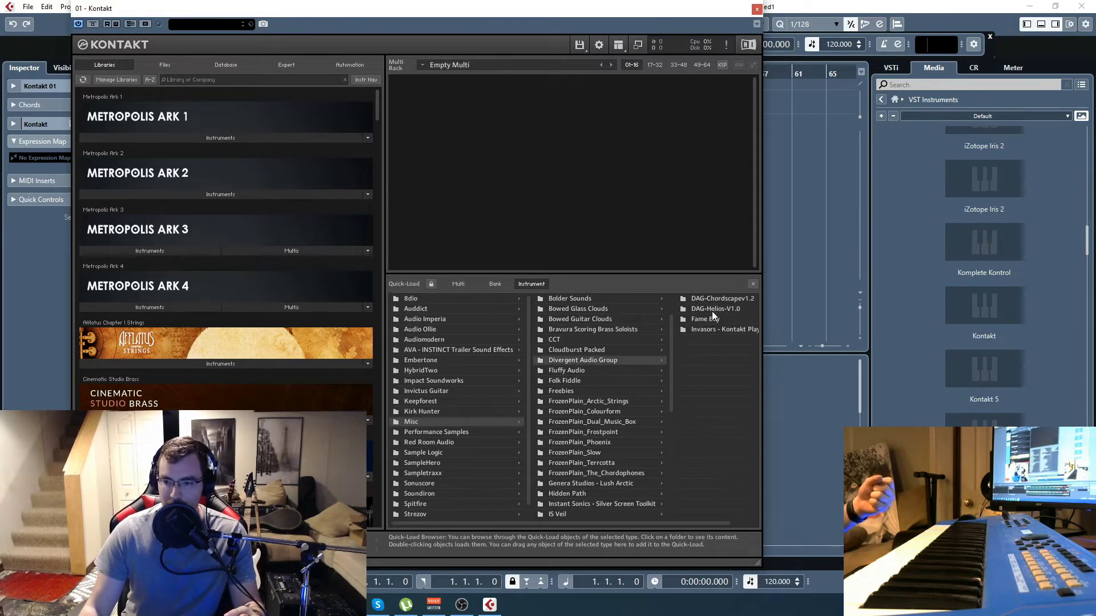
drag(659, 522, 702, 524)
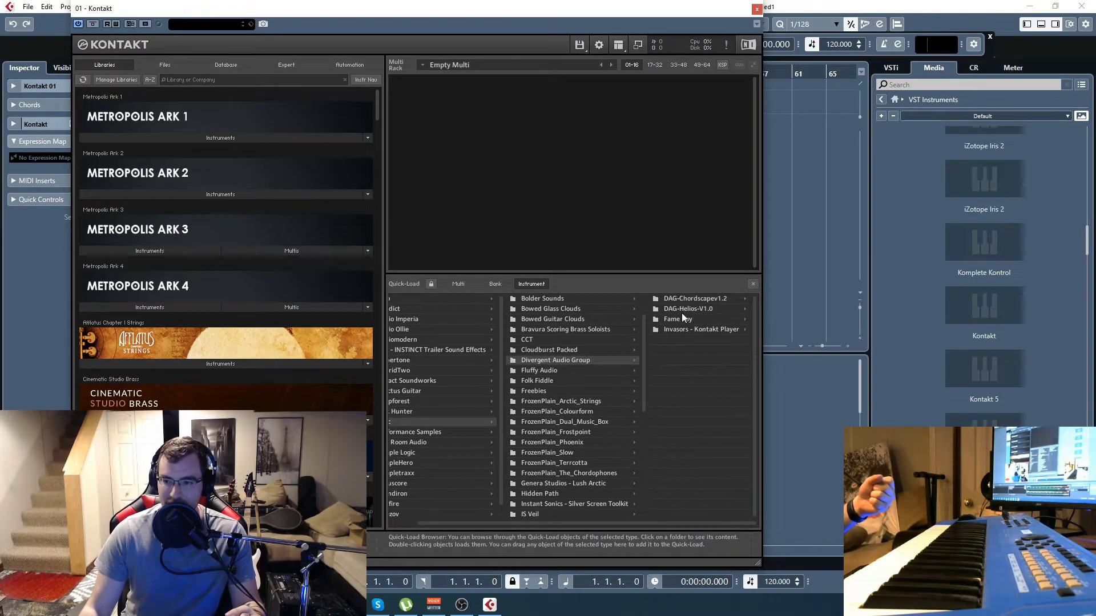
click(662, 299)
double_click(717, 297)
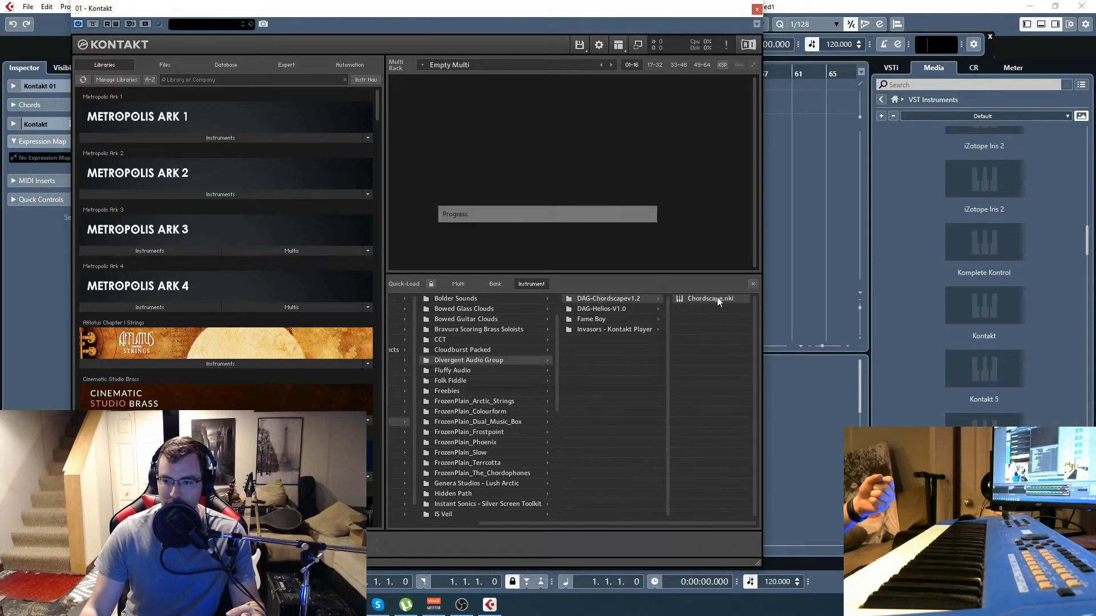
click(753, 284)
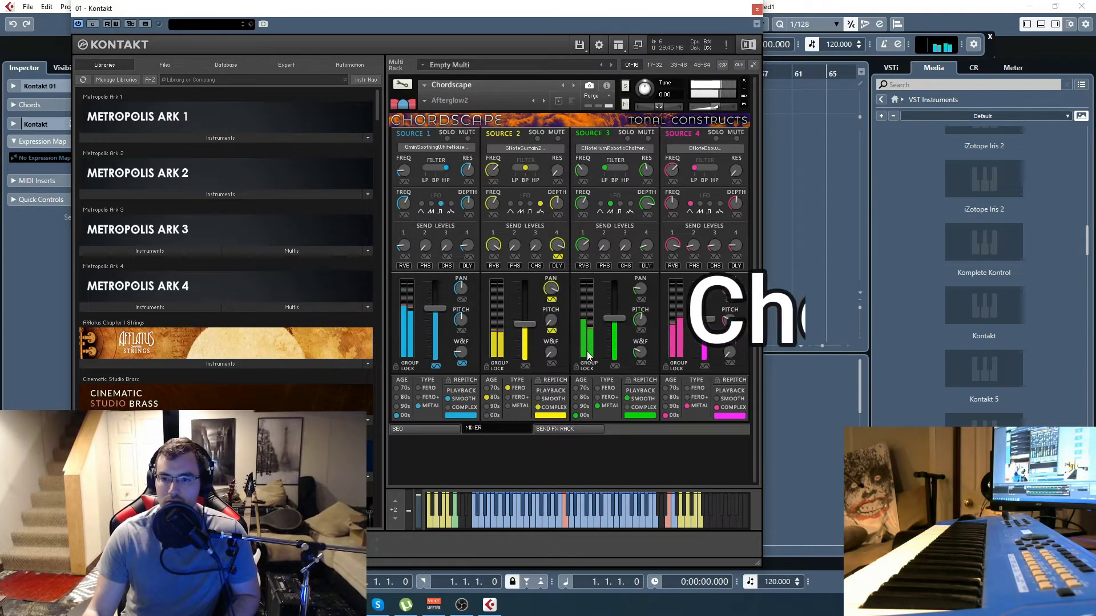
Step: Try TritoneInterval(tonaldrift) from the Oth Chds 1 category for Source 1, then settle on M2Interval(tonaldrift)
click(438, 147)
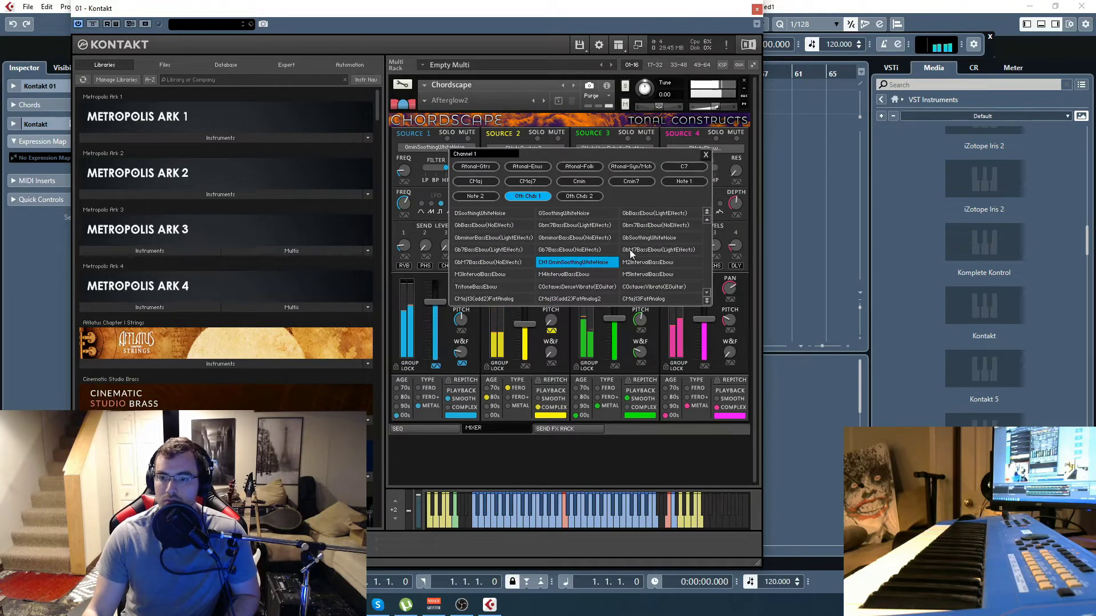
scroll(707, 294, down, 8)
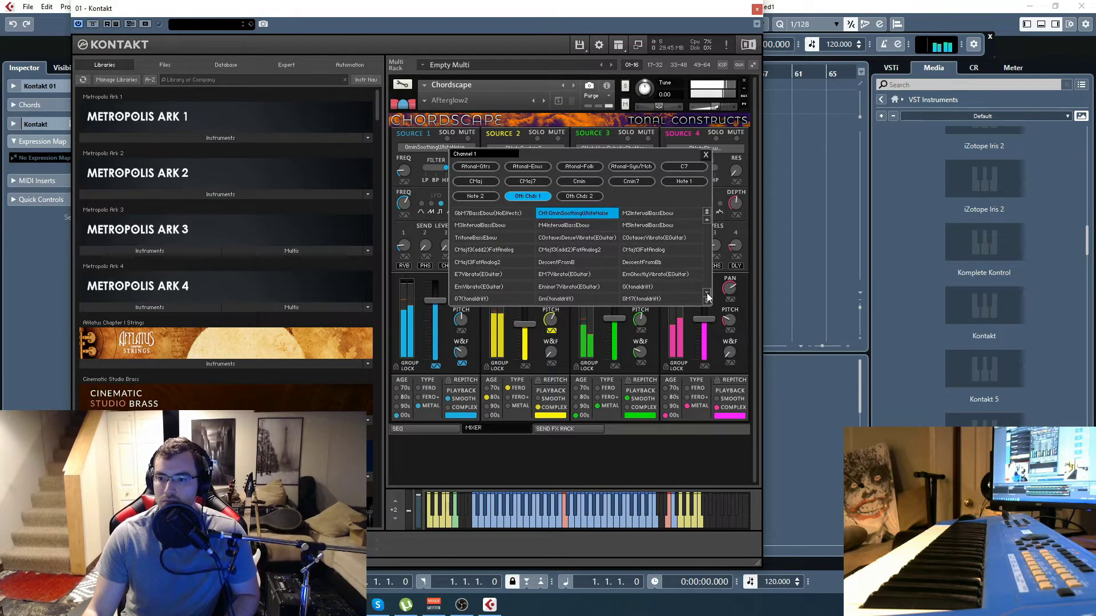
click(576, 274)
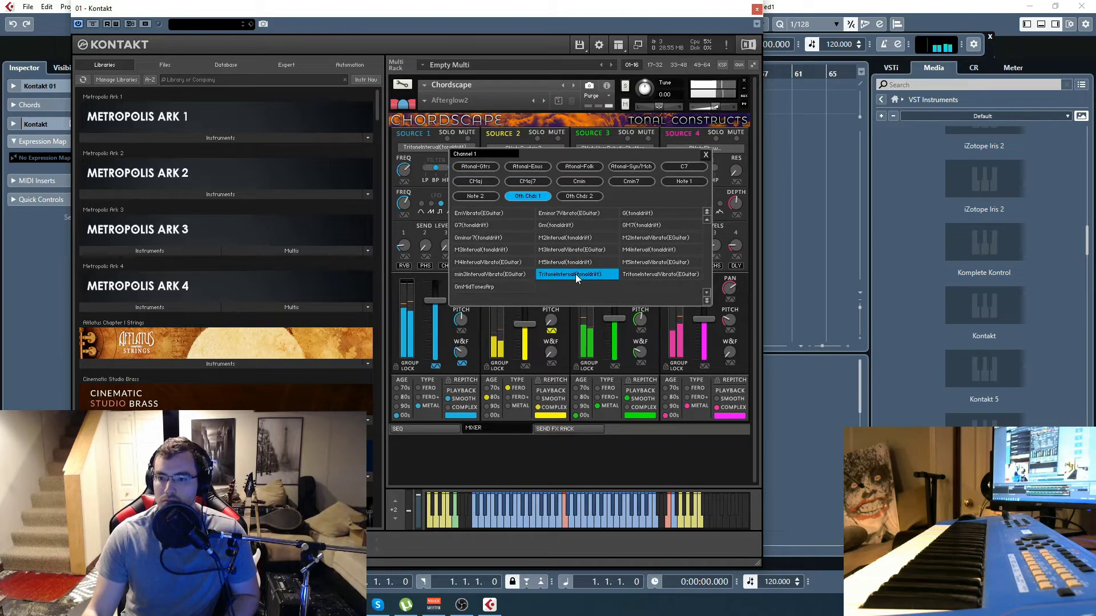
click(568, 239)
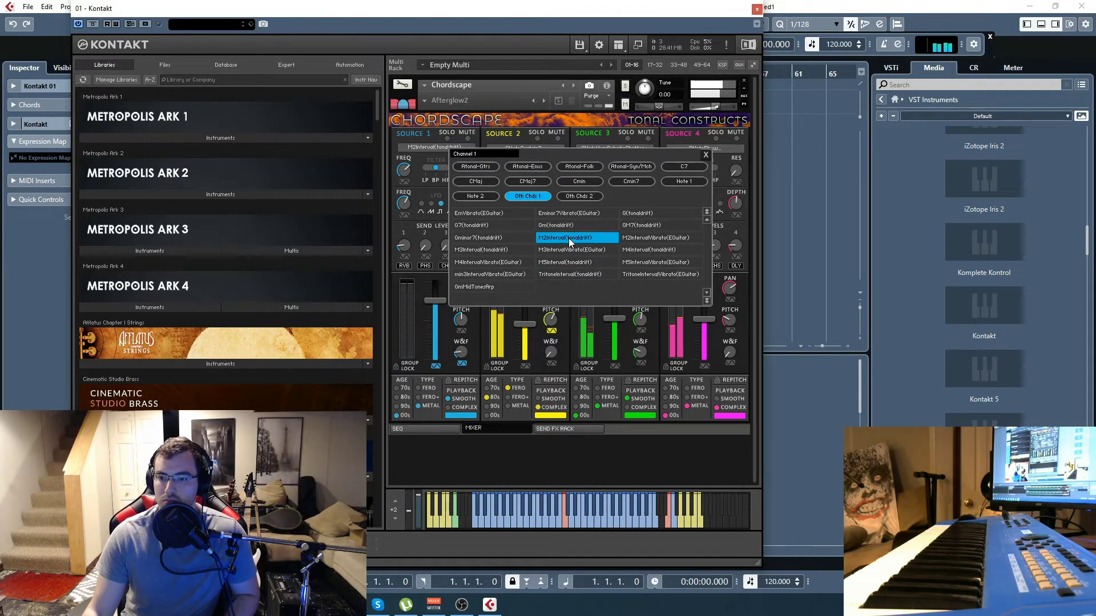
click(706, 155)
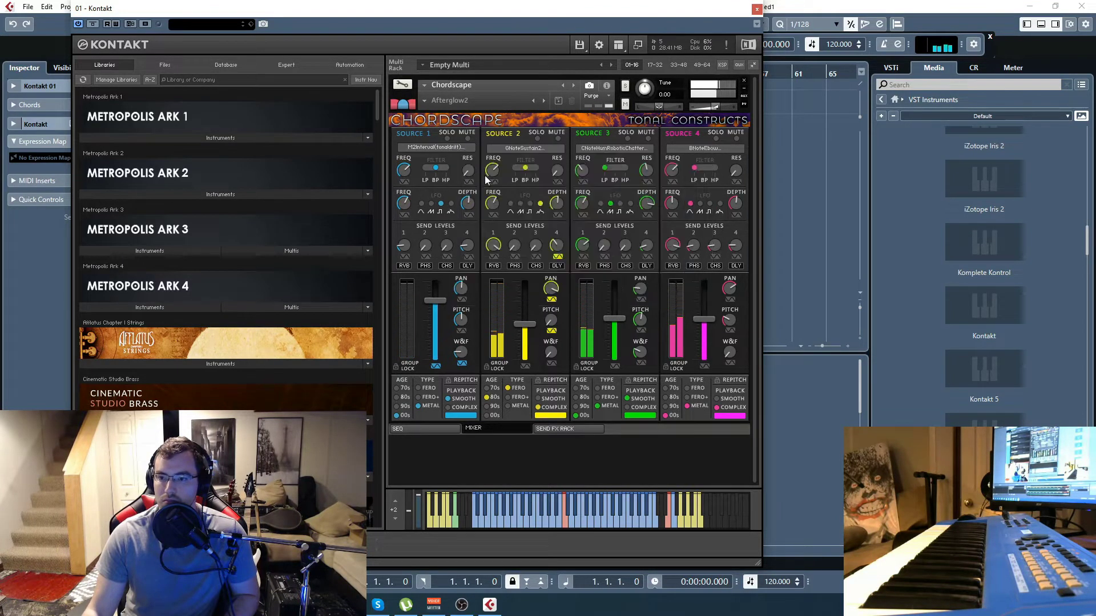
Step: Load the CNoteHumRoboticChatter sound from the Note 2 category into Source 2
click(523, 148)
click(495, 266)
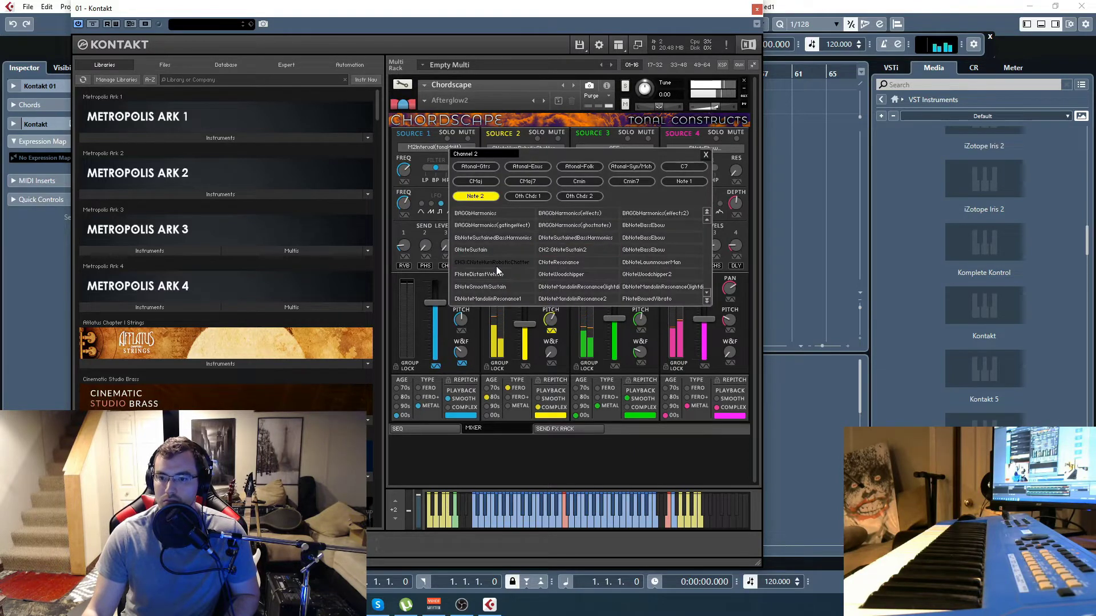
click(707, 154)
Step: Load the GNoteWoodchipper sound from the Note 2 category into Source 3
click(616, 150)
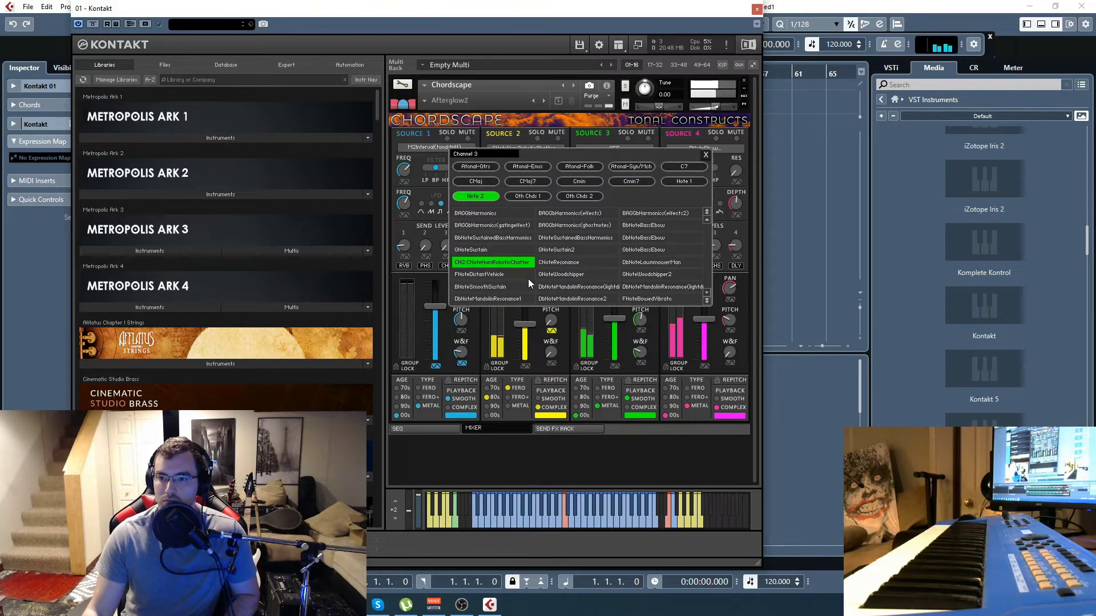
click(577, 275)
click(706, 155)
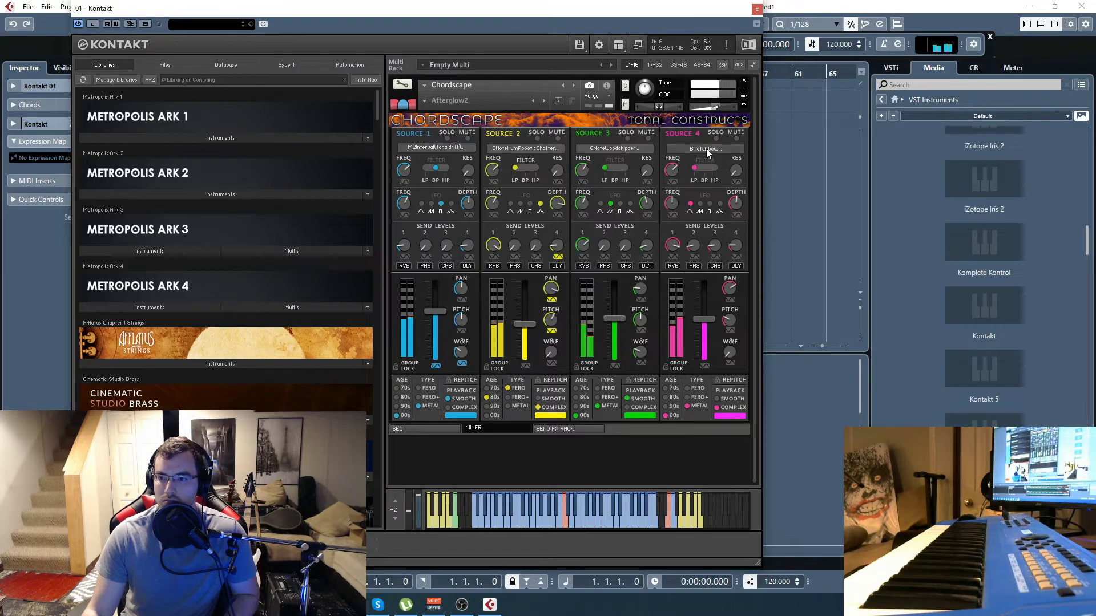
Step: Load the CNoteEnsemble sound from the Note 1 category into Source 4
click(707, 148)
click(643, 288)
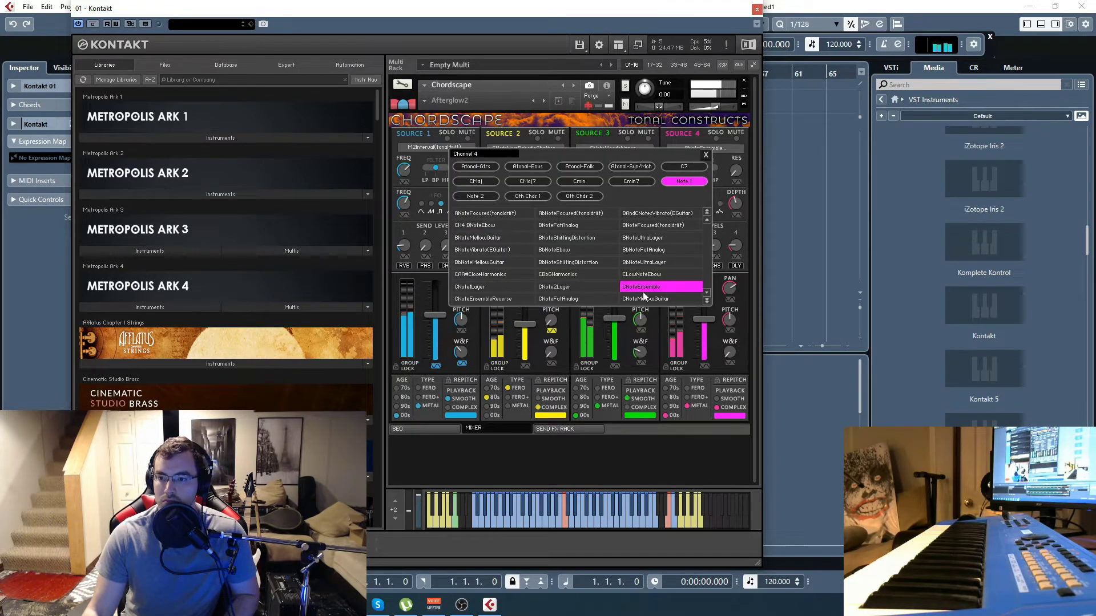
click(706, 155)
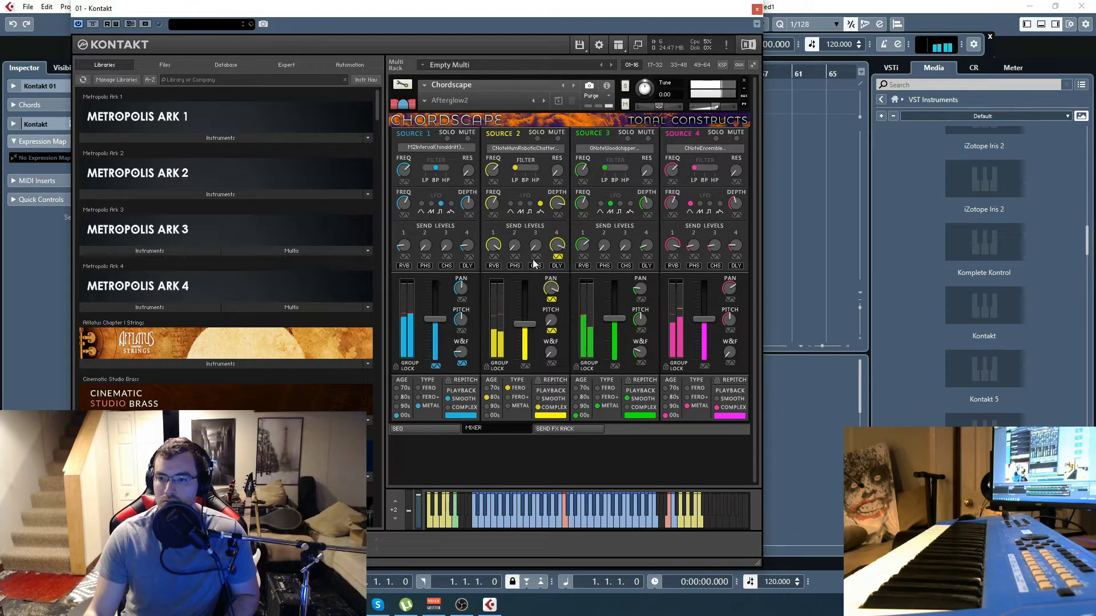
Step: Set the LFOs of Source 3 and Source 2 to the first waveform and Source 1's LFO to the second
click(600, 205)
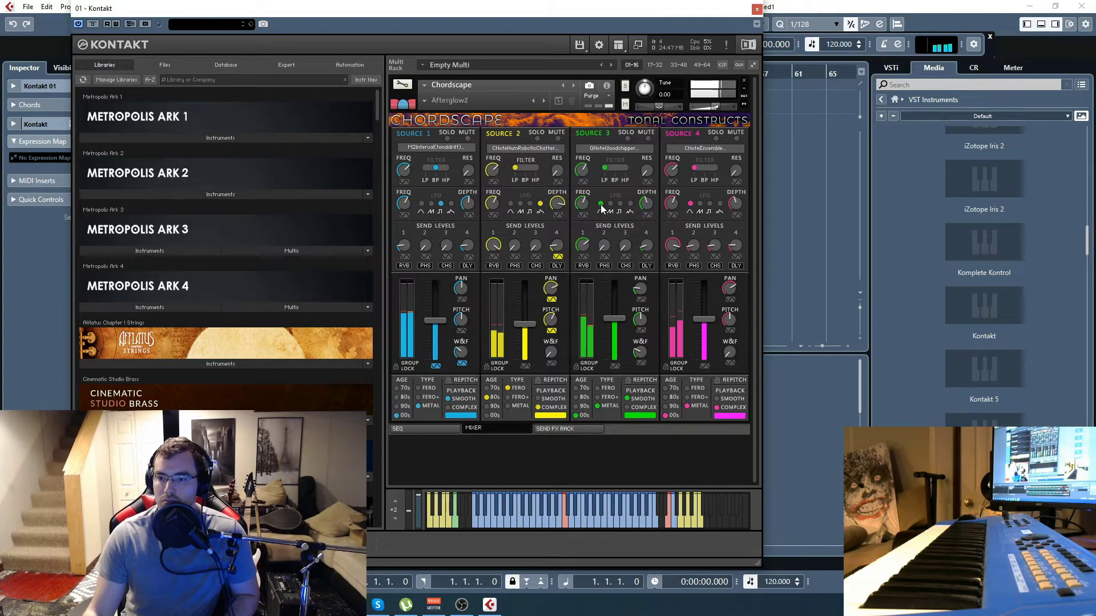
click(510, 205)
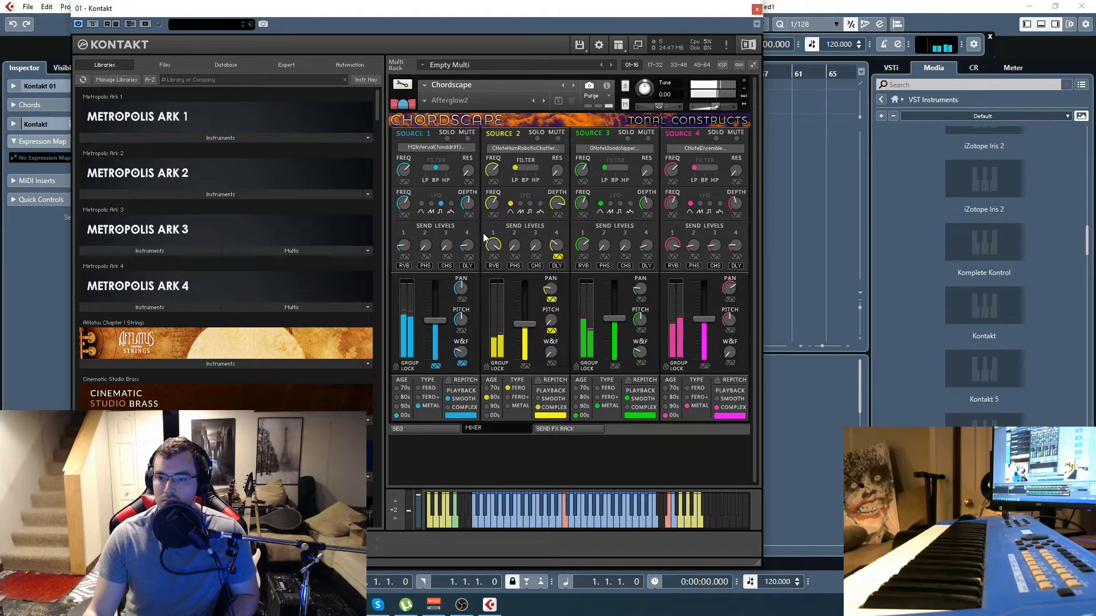
click(431, 205)
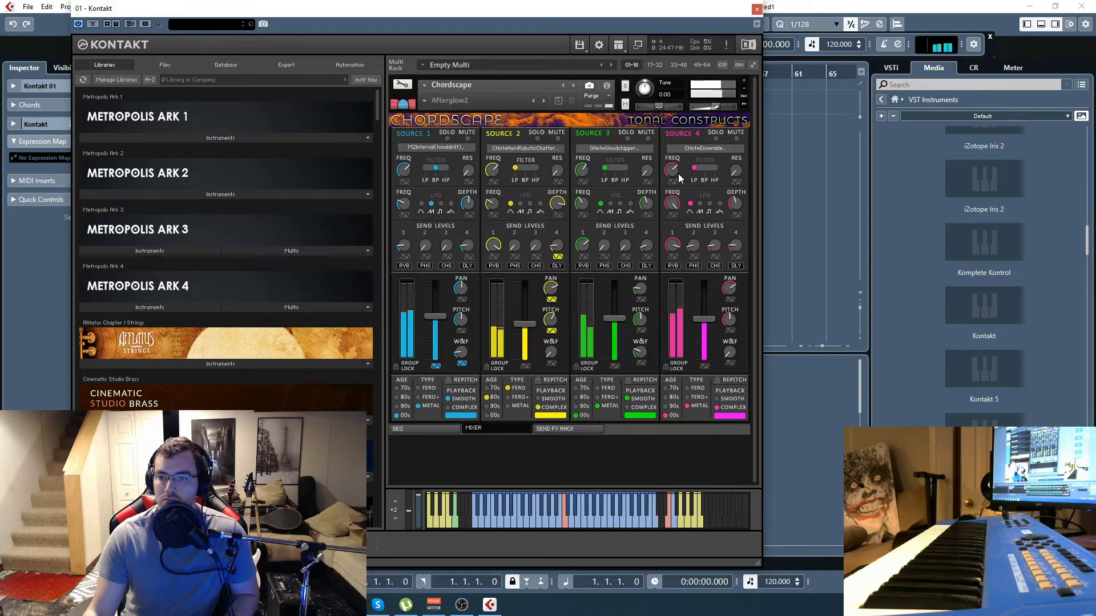
Step: Load the Beware The Ides of March snapshot from the Dark category and start it sounding with the low red keyswitch
click(434, 101)
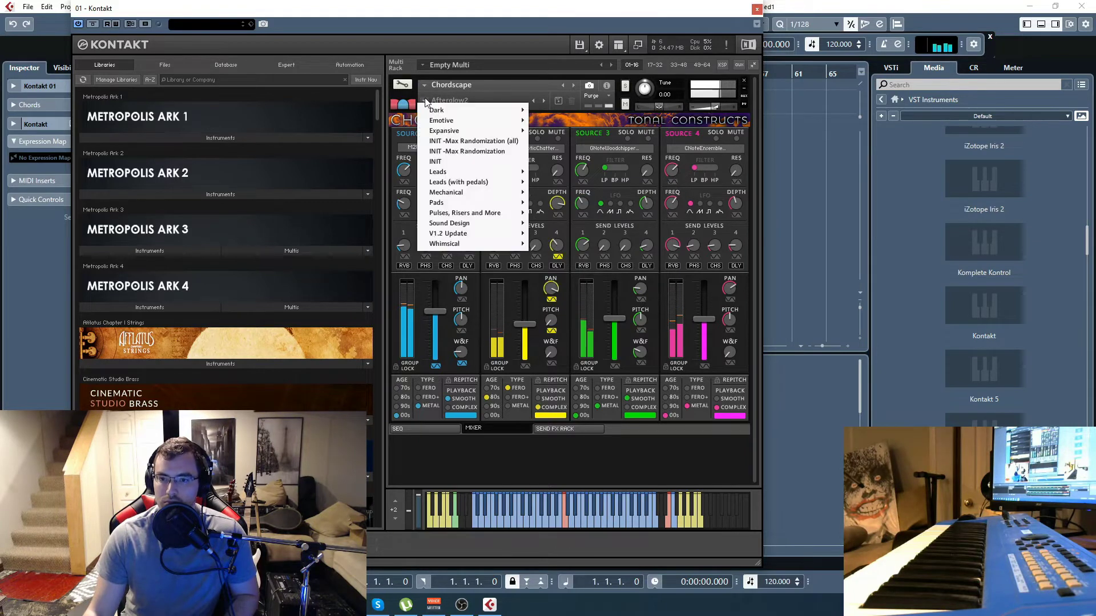
mouse_move(479, 110)
click(573, 116)
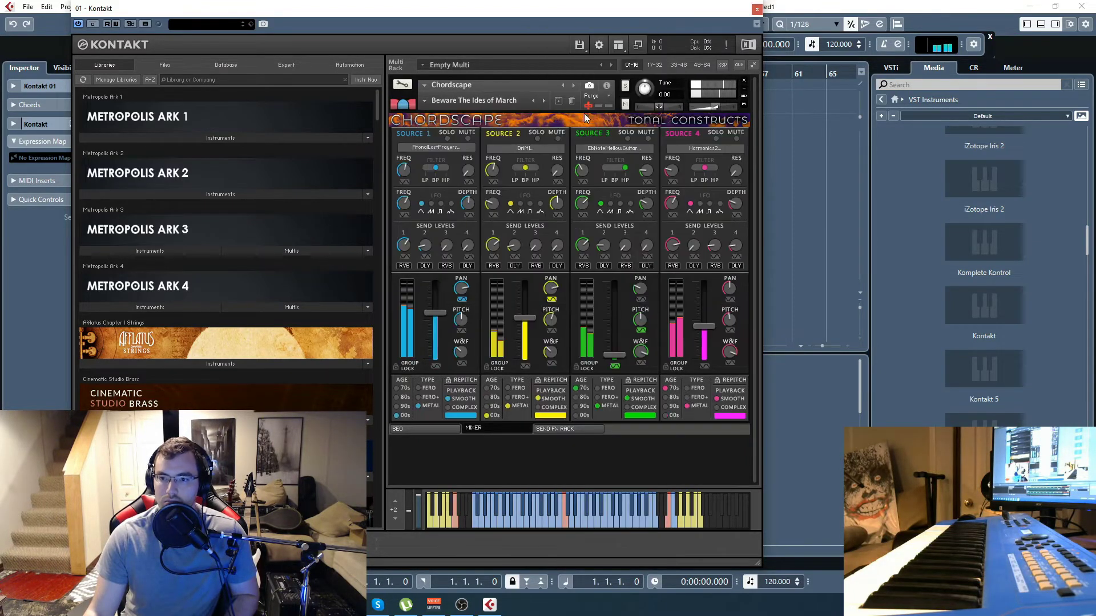
click(457, 519)
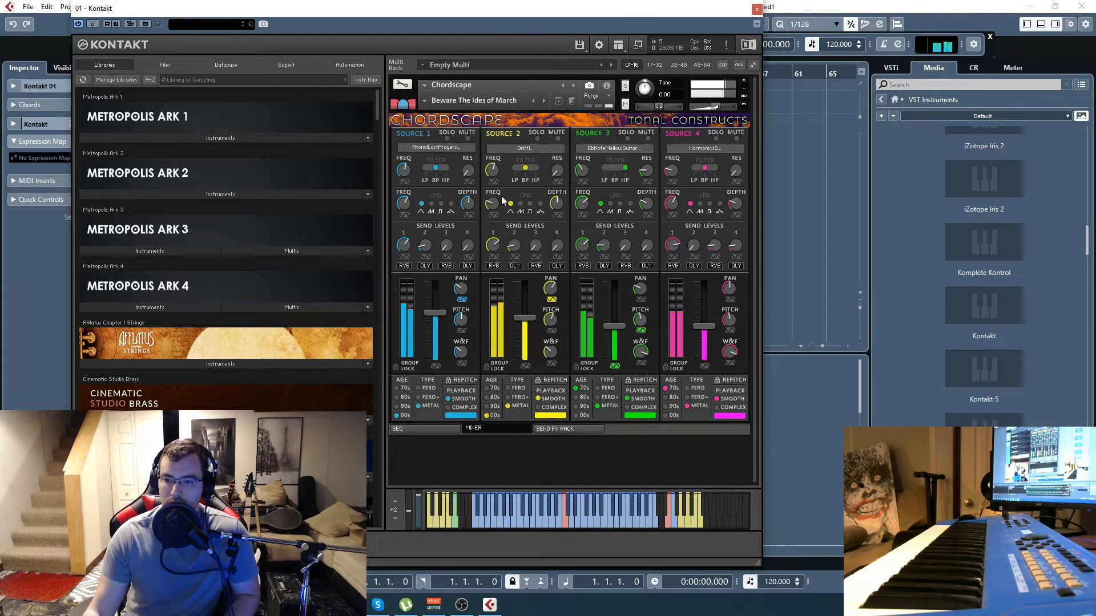
Step: Load the At The Gates 2 snapshot from the Expansive category and start it sounding with the low red keyswitch
drag(479, 8, 491, 40)
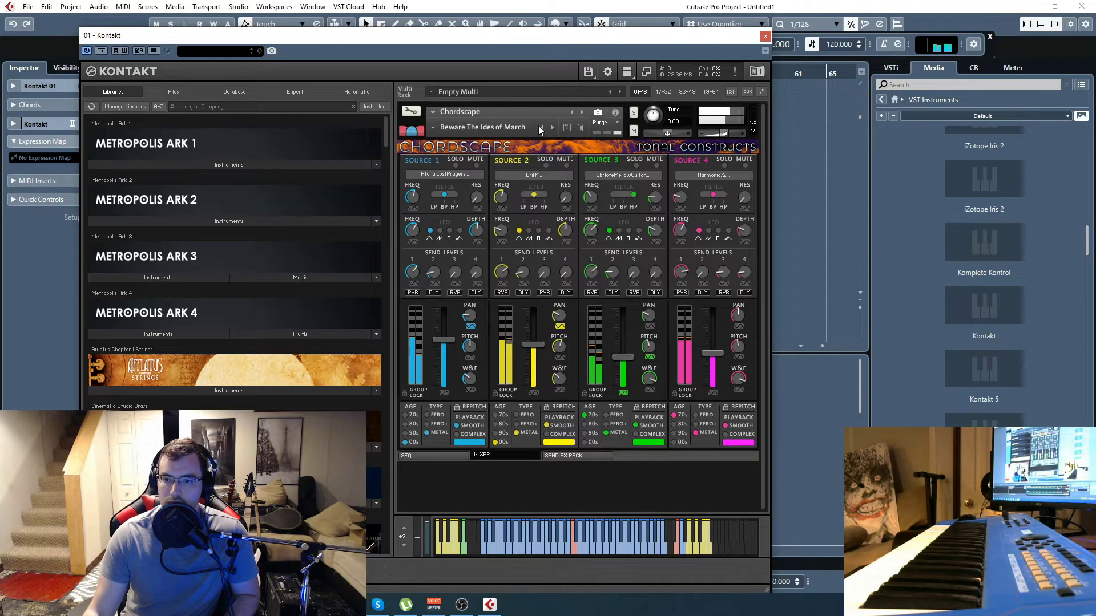
click(436, 129)
mouse_move(468, 158)
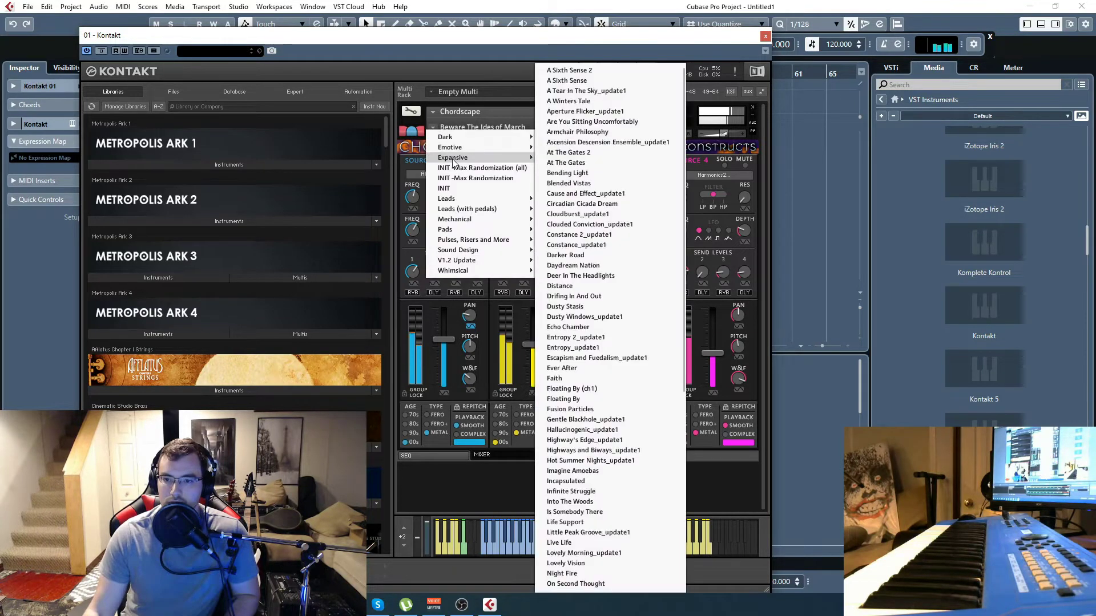
click(599, 155)
drag(556, 40, 559, 45)
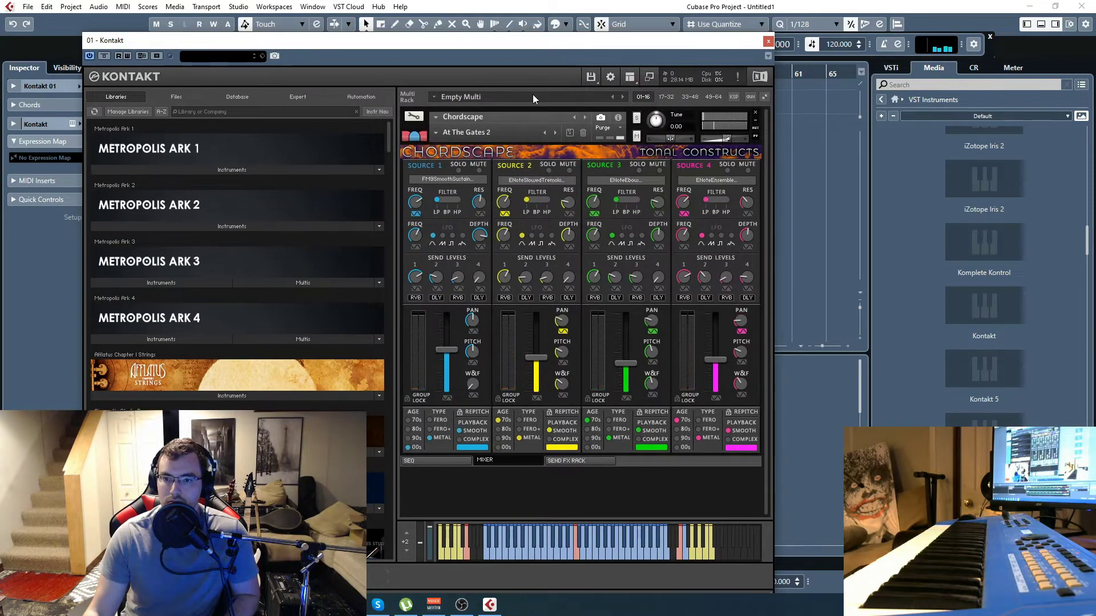
click(468, 556)
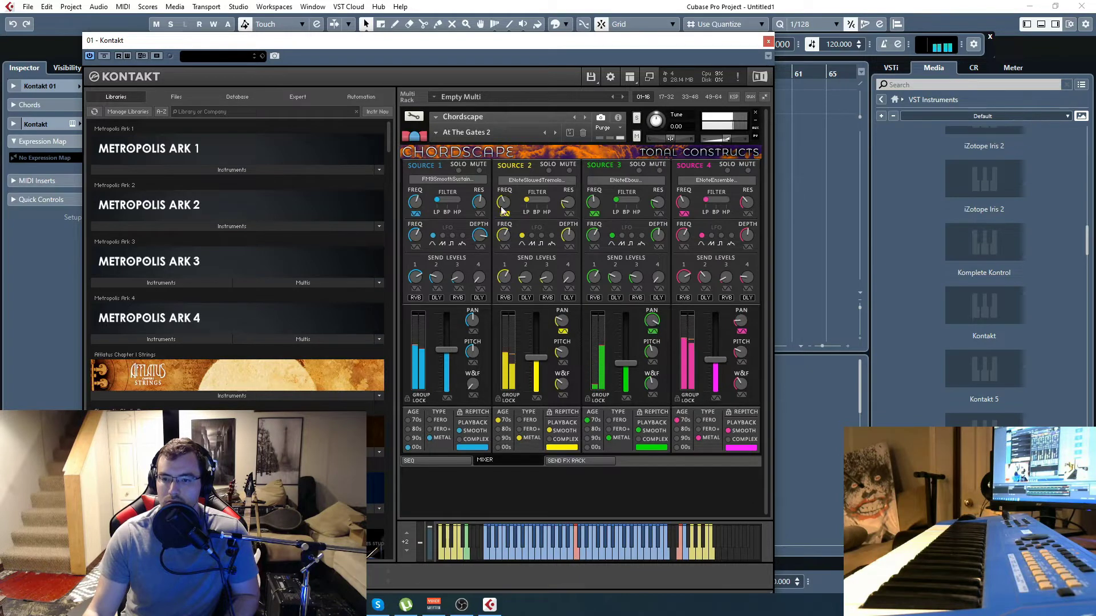
Step: Load the BbNoteEbow sound from the Note 1 category into Source 2 and close the sound browser
click(534, 180)
click(596, 289)
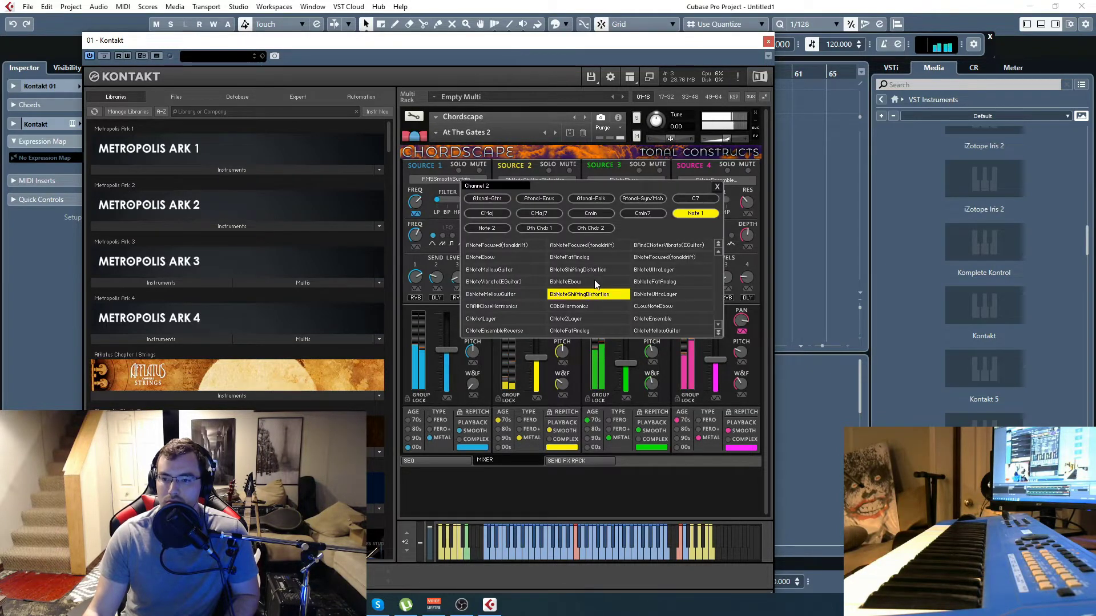
click(594, 281)
click(717, 186)
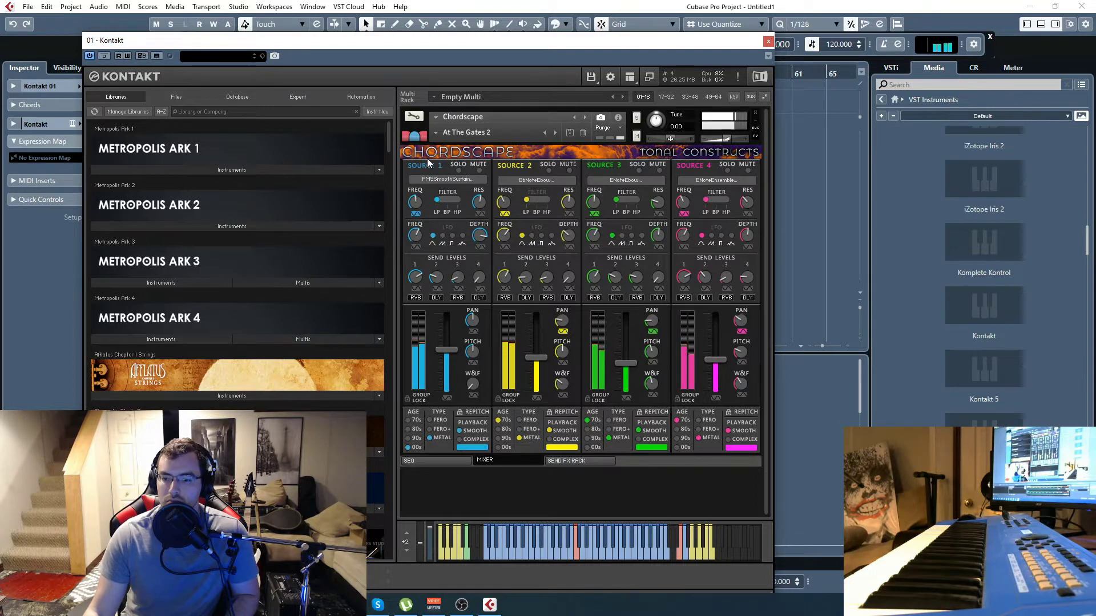
Step: Draw a gently descending step pattern for Source 1 in the sequencer, and stop and restart its playback
click(427, 462)
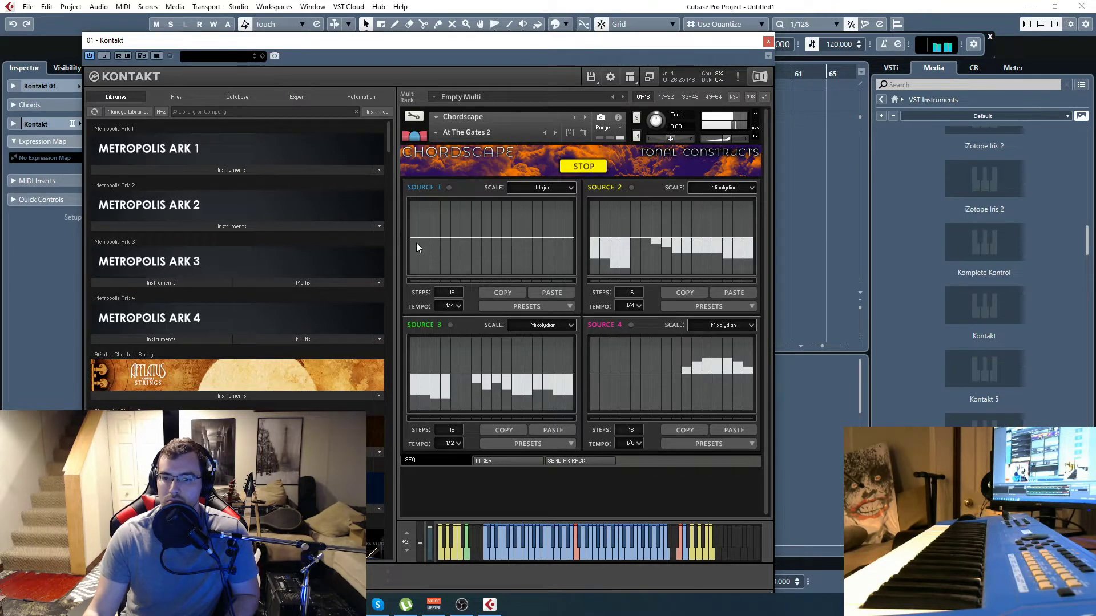
drag(416, 242, 531, 253)
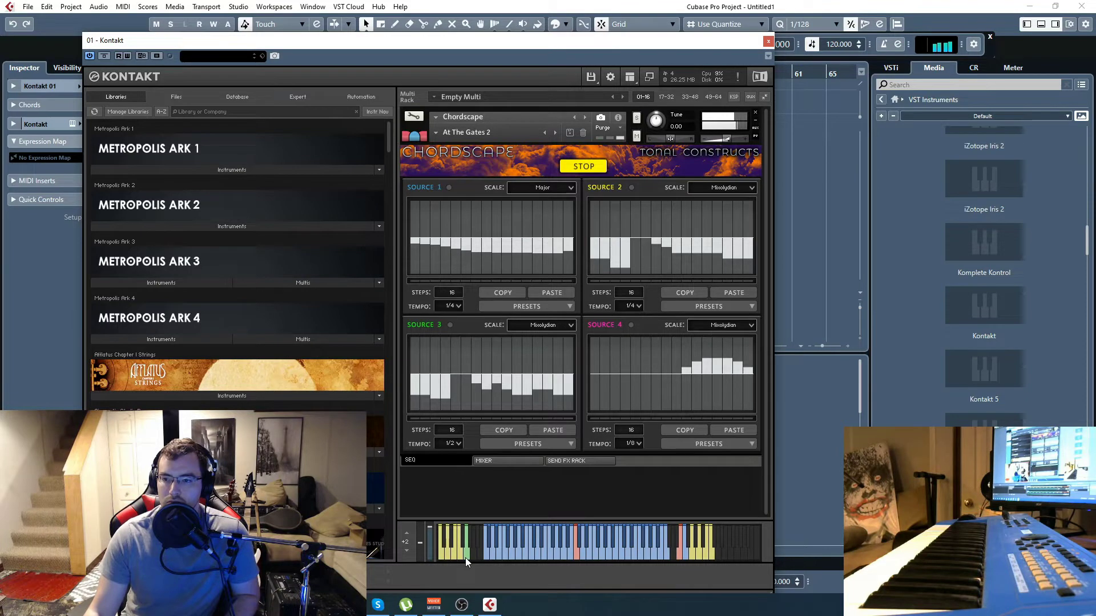
click(584, 165)
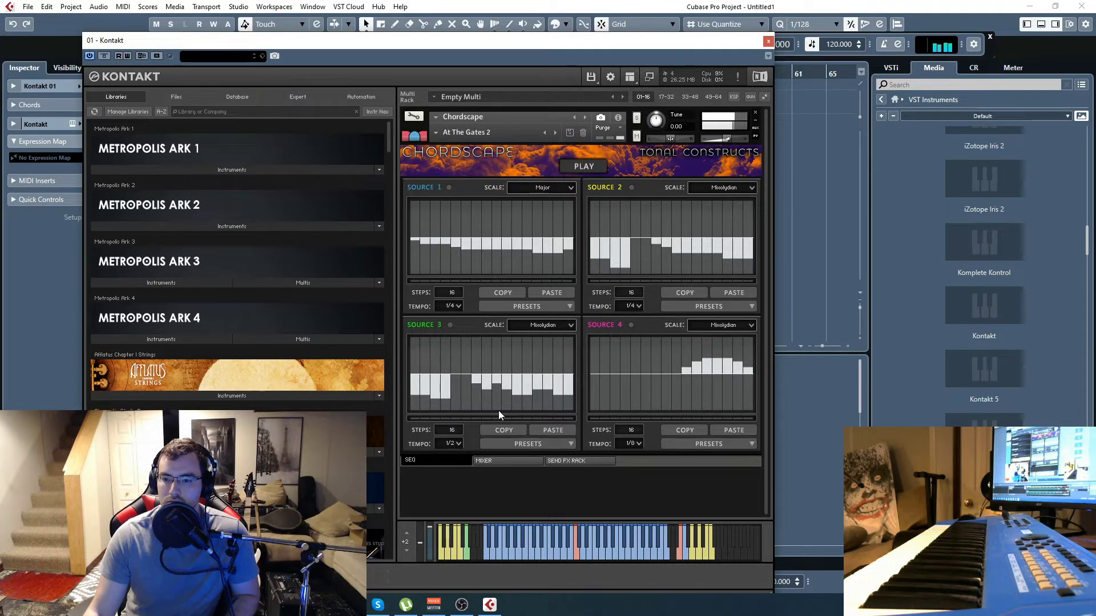
click(585, 166)
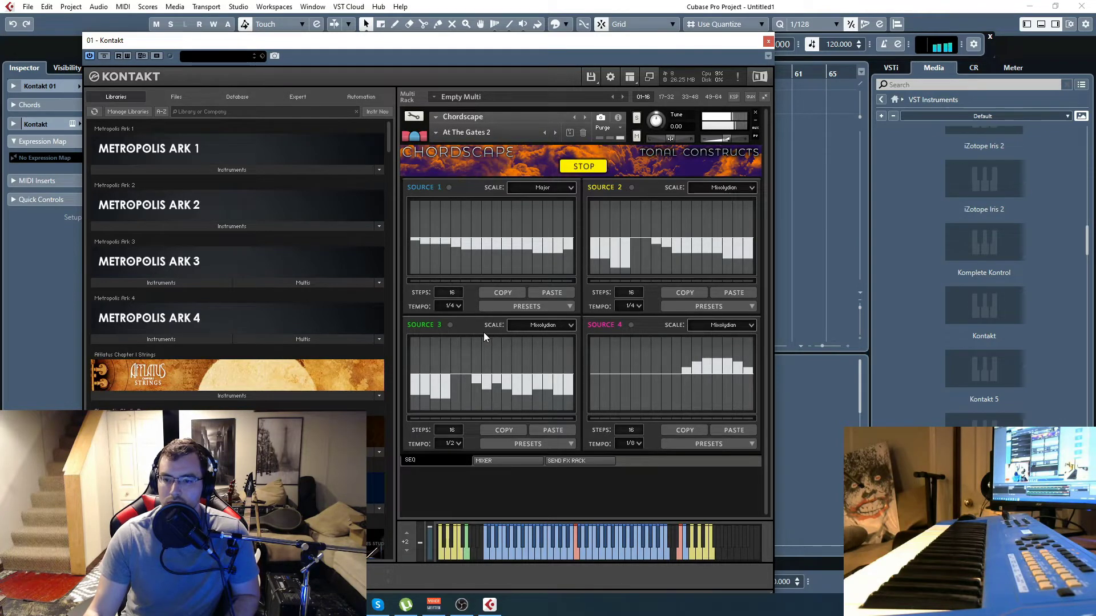
Step: Redraw Source 1's steps above the centre line from the fourth step on and Source 2's as an arch, and return to the mixer
click(520, 306)
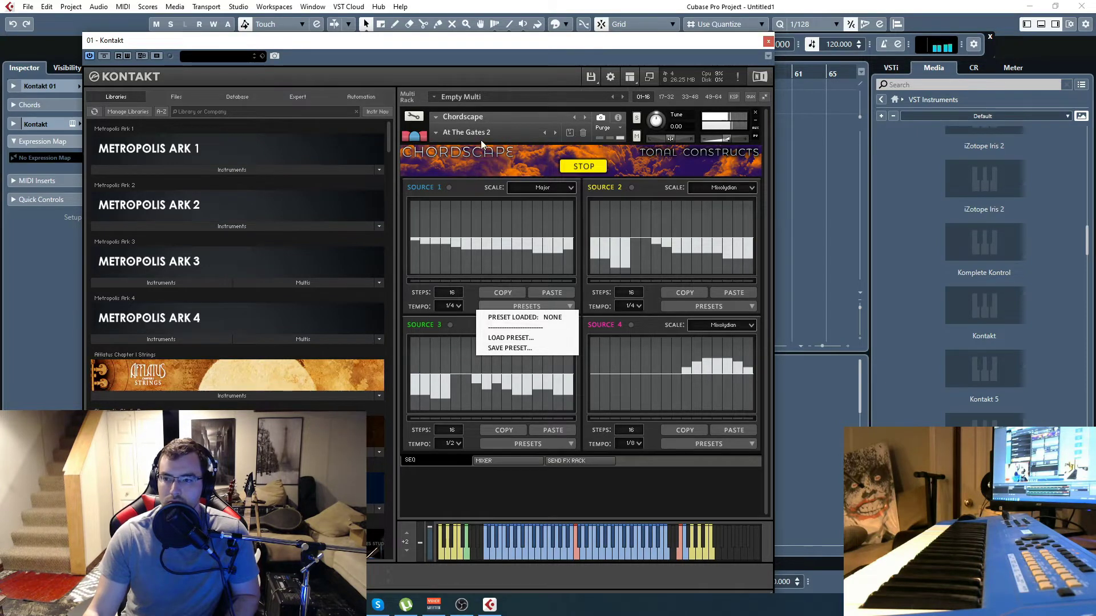
click(446, 229)
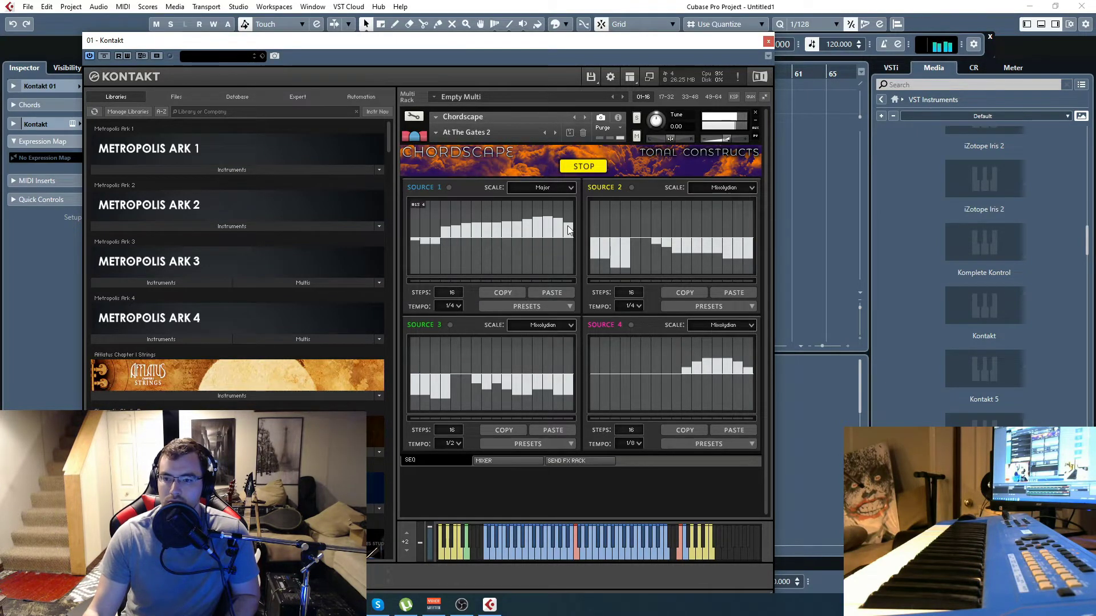
drag(638, 222, 737, 240)
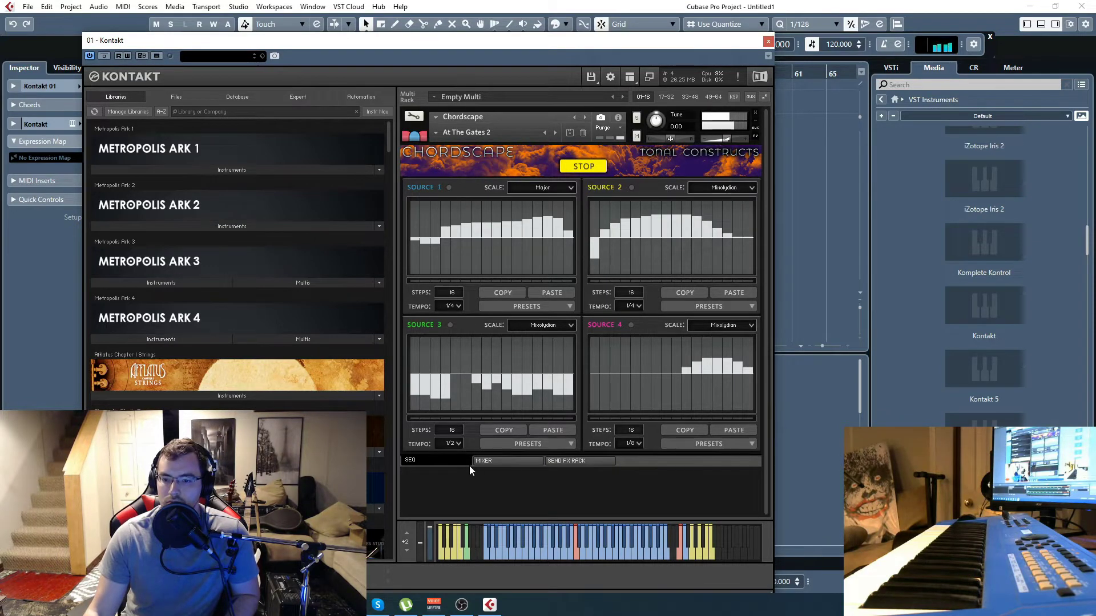
click(495, 463)
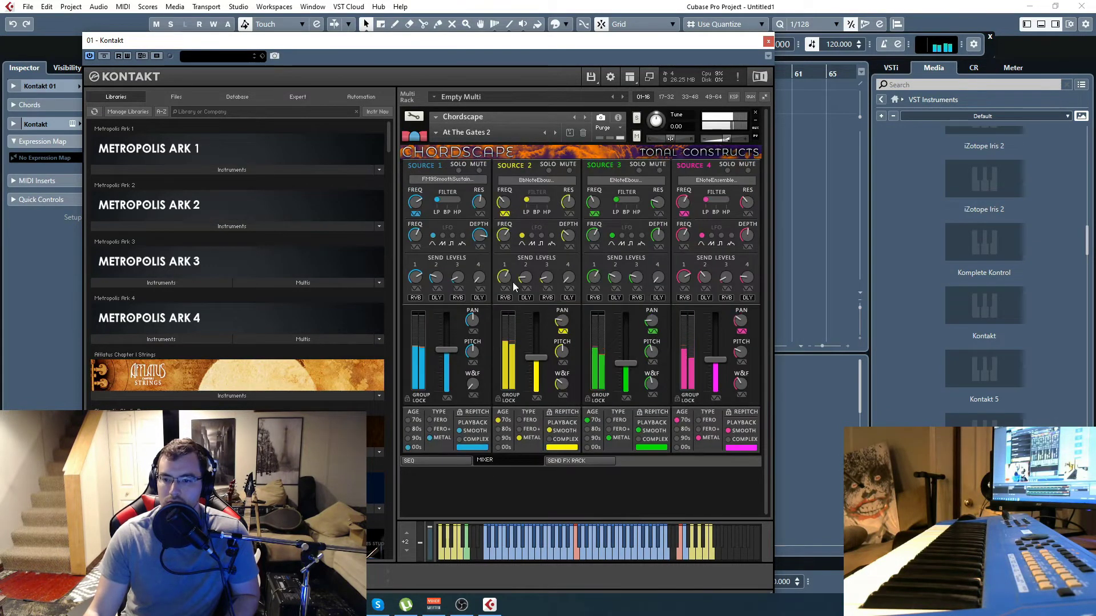
Step: Load the Aggressive Contemplation Pulse_update1 snapshot from the Pulses, Risers and More category and play it on the on-screen keyboard
click(442, 132)
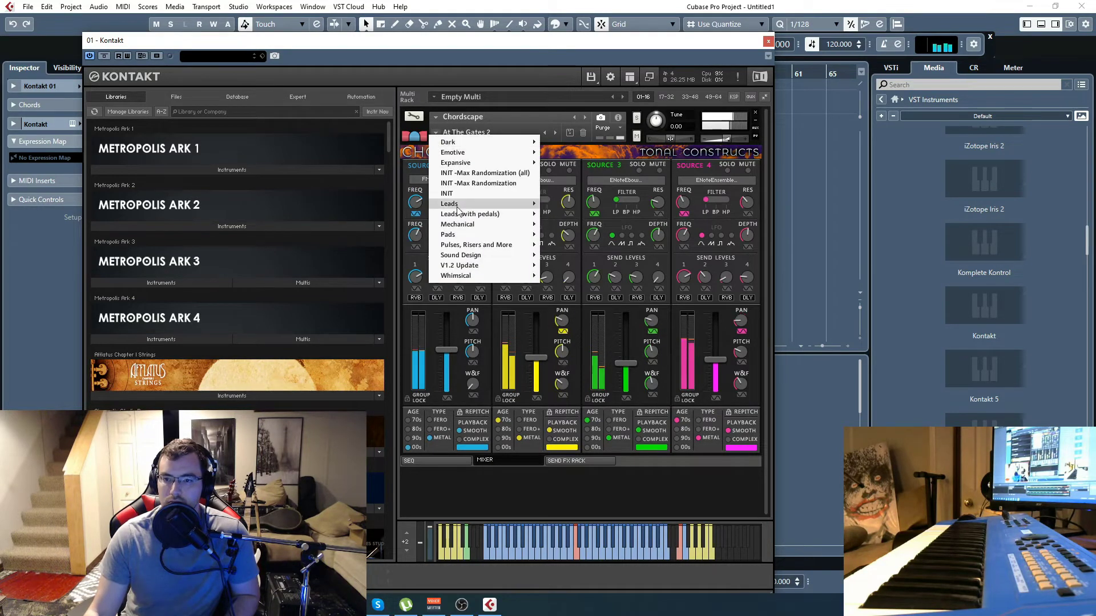
mouse_move(458, 209)
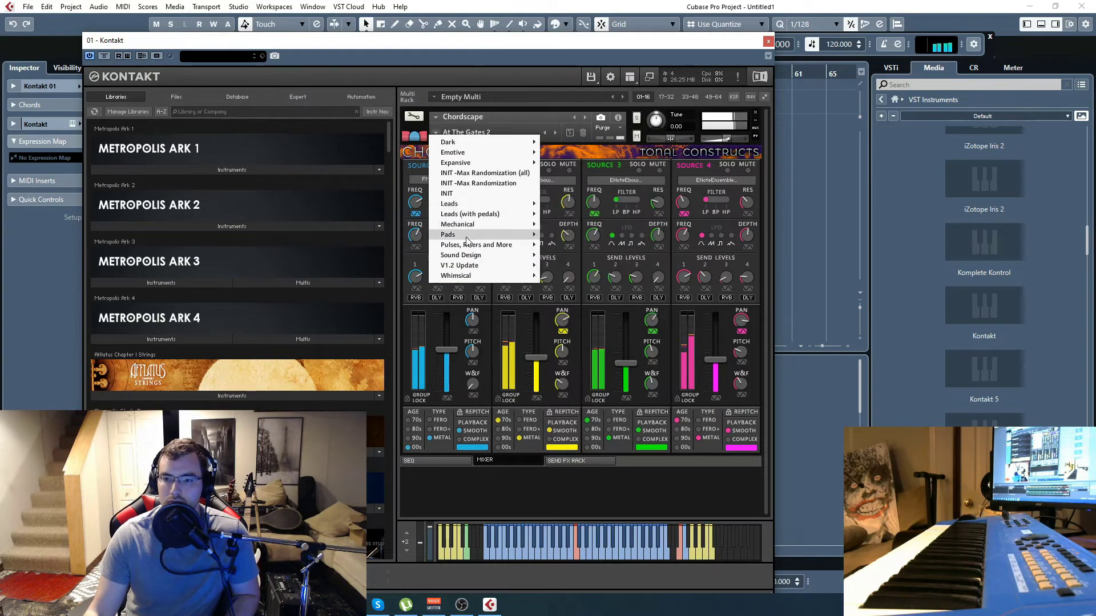
mouse_move(466, 238)
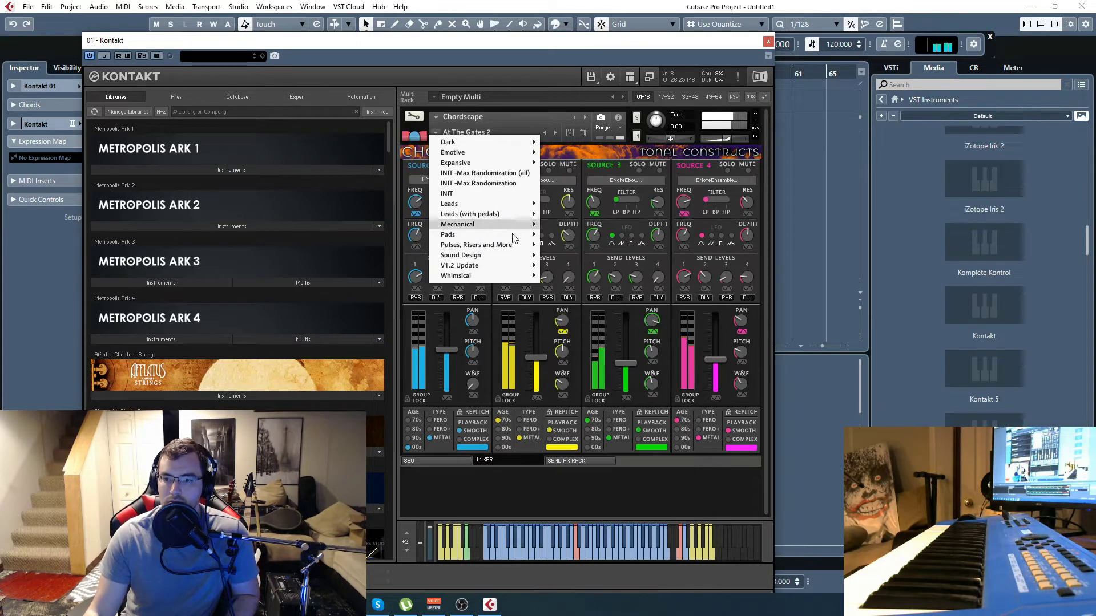
mouse_move(508, 245)
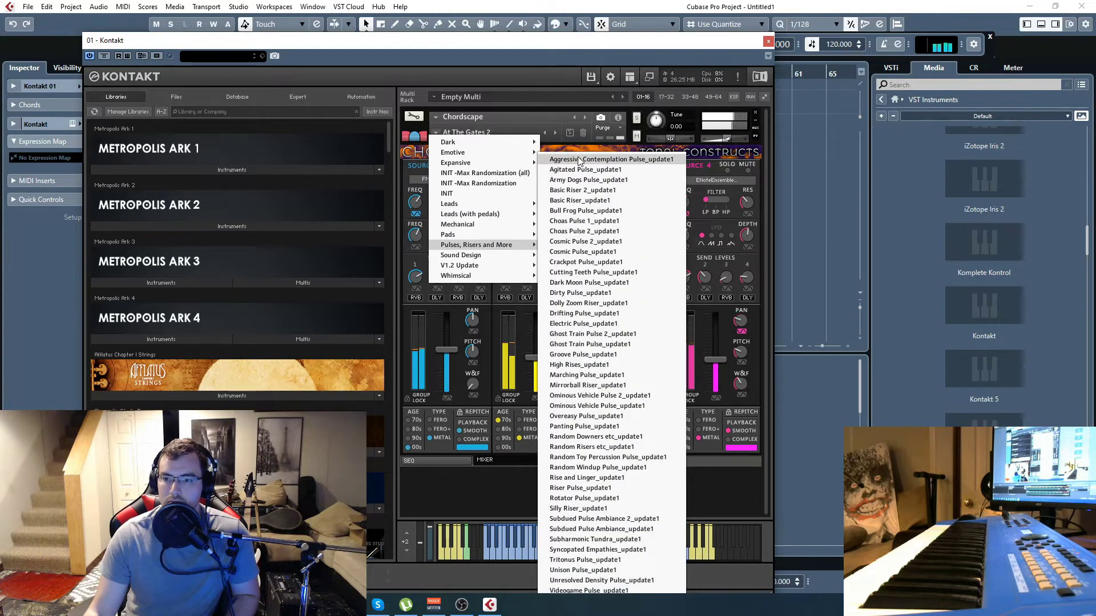
click(580, 160)
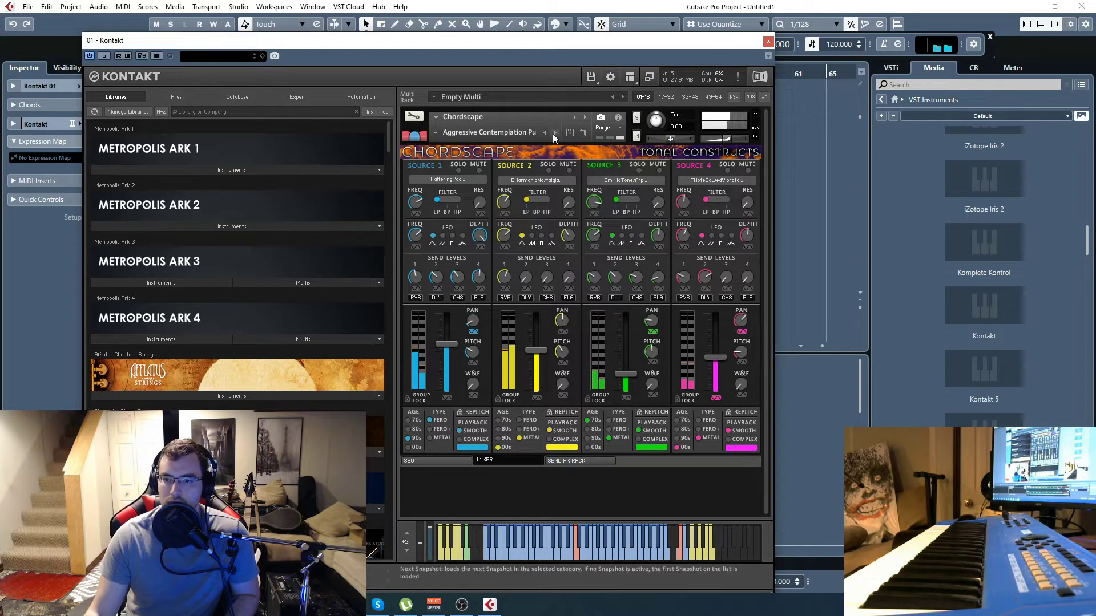
click(602, 556)
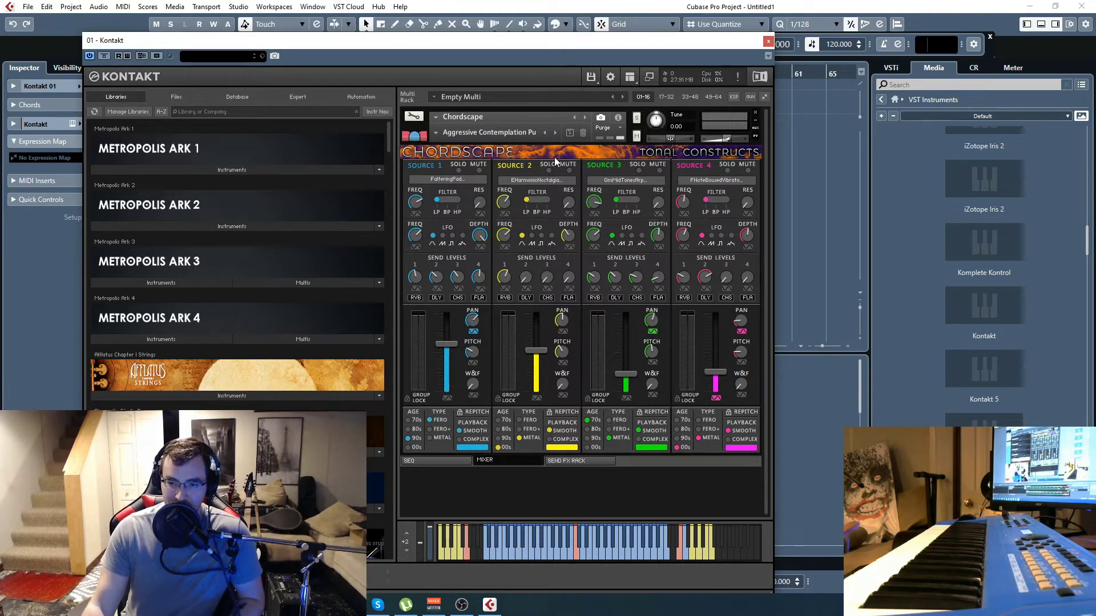
Step: Load the Choas Pulse 1_update1 snapshot from the Pulses, Risers and More category
click(485, 132)
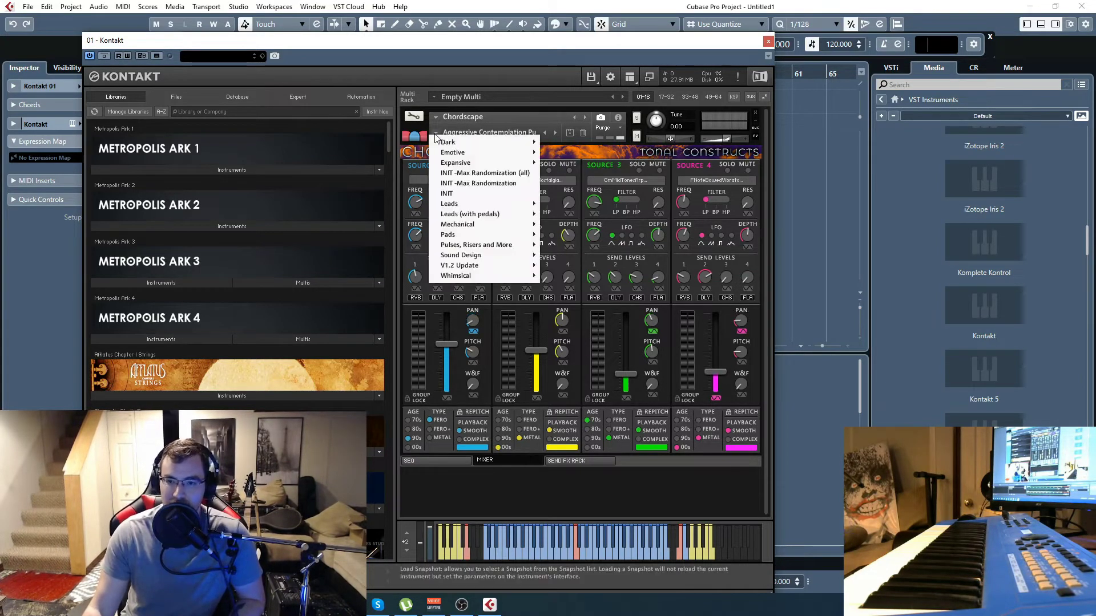
mouse_move(465, 152)
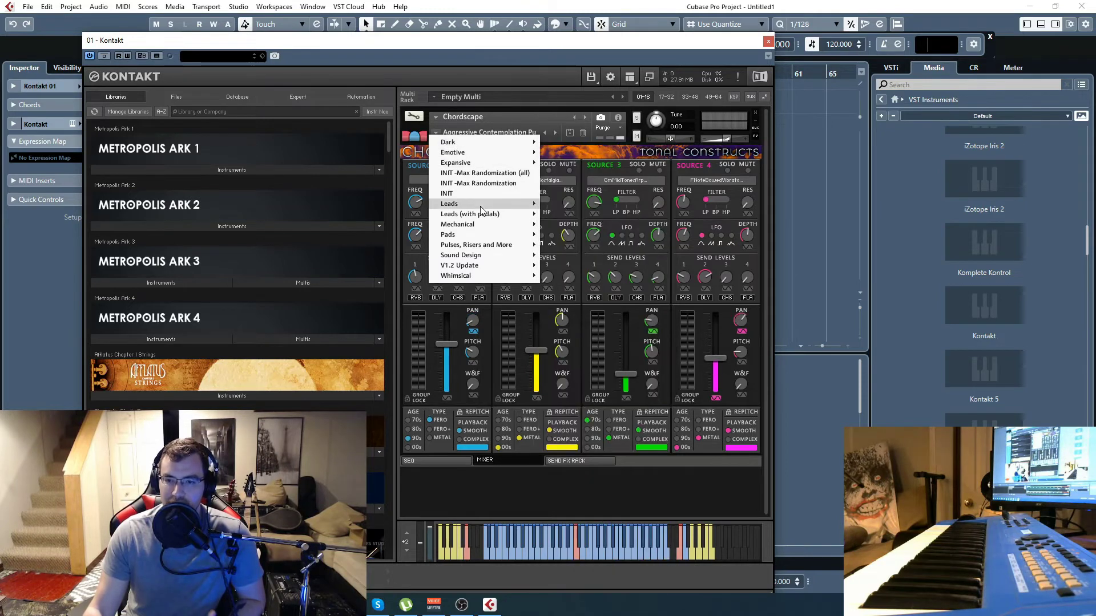
mouse_move(482, 206)
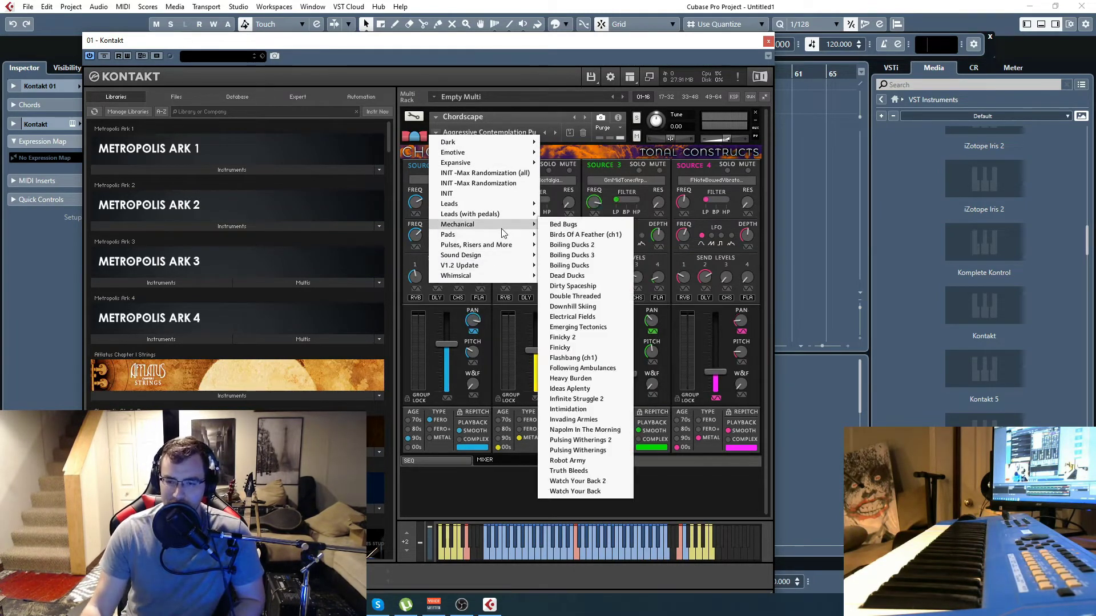
mouse_move(538, 239)
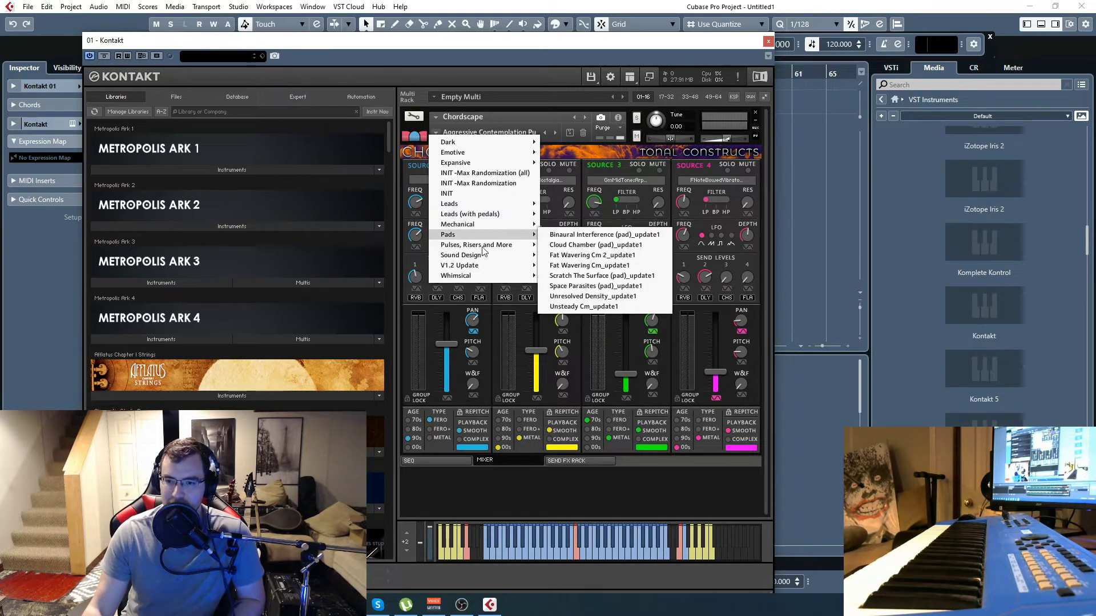
click(597, 223)
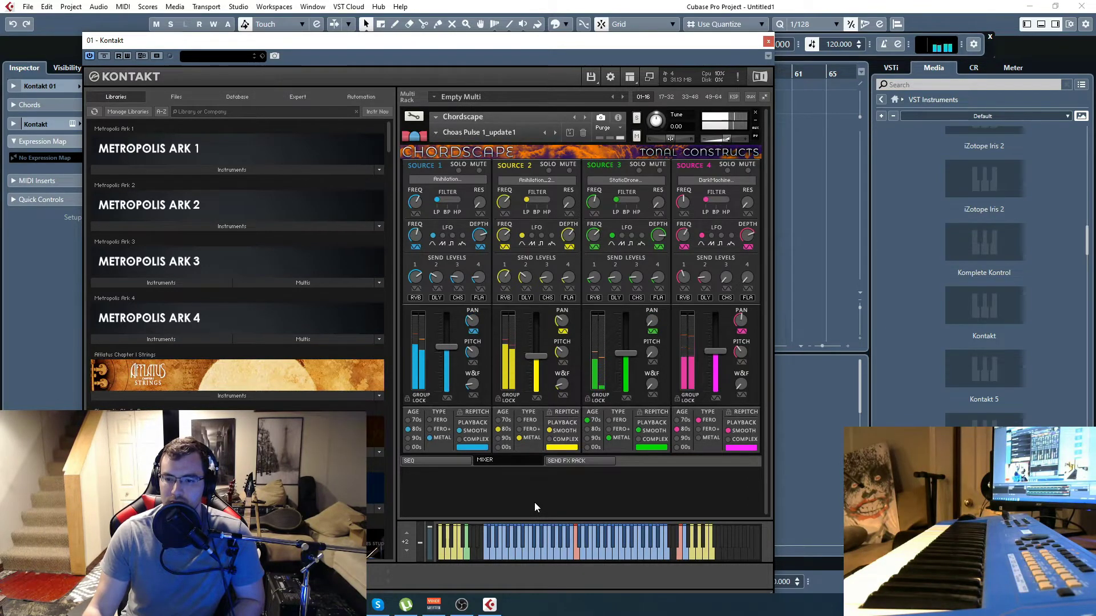
Step: Solo Source 2, and add Sources 1, 3 and 4 to the solo one after another
click(548, 170)
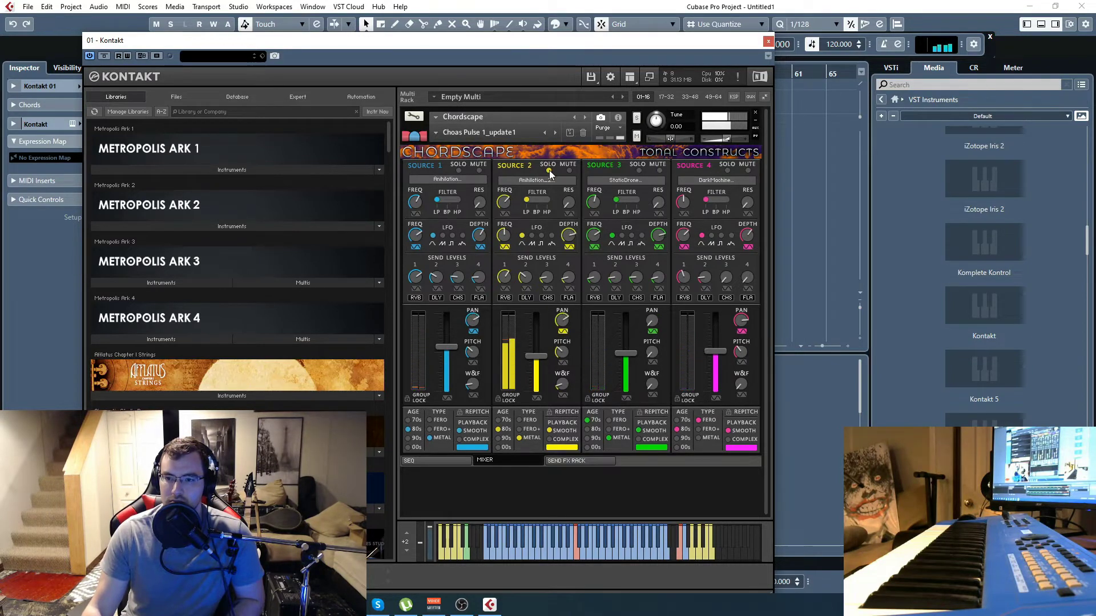
click(459, 170)
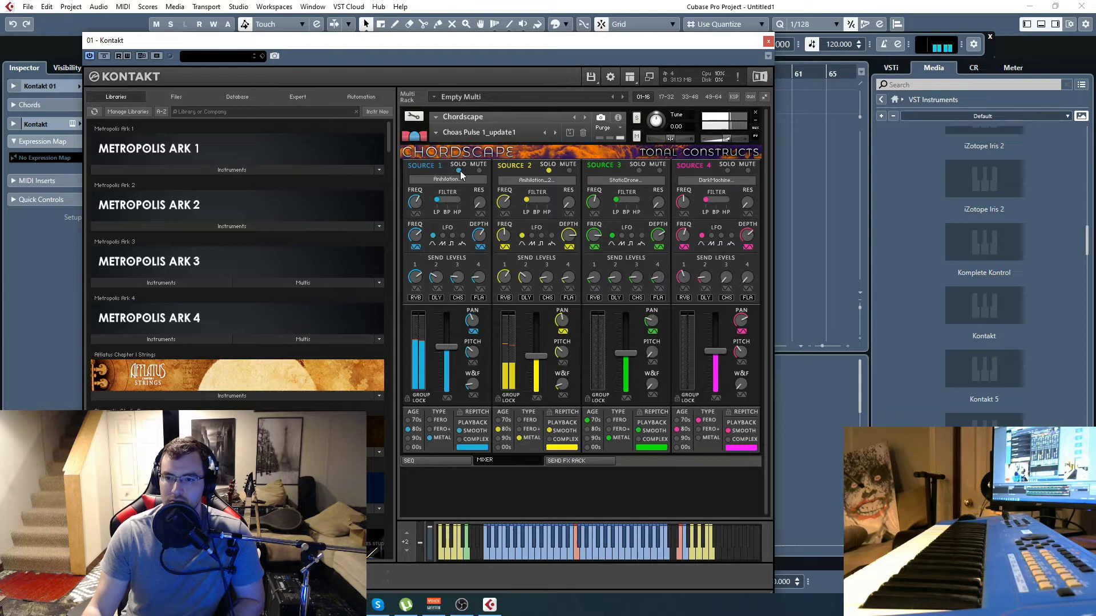
click(639, 170)
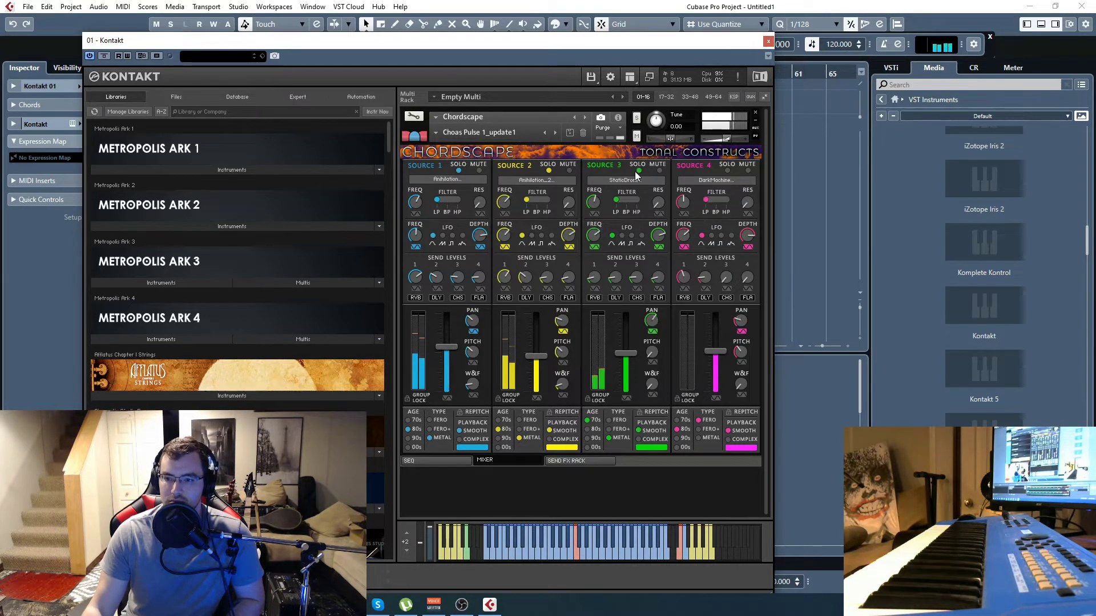
click(730, 171)
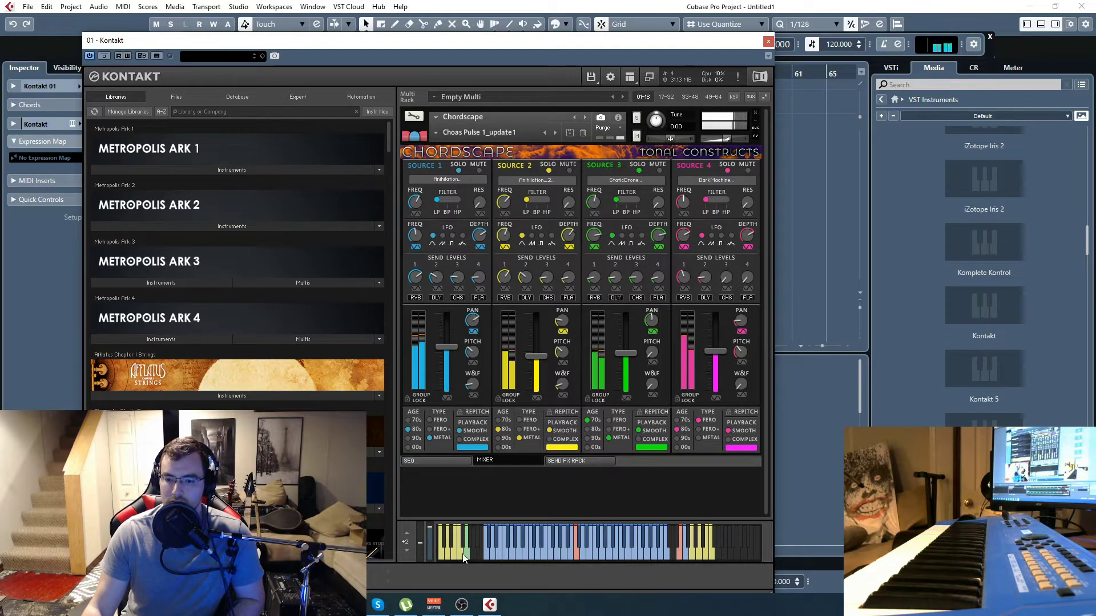
Step: Load the In The Swamps snapshot into Chordscape
click(437, 133)
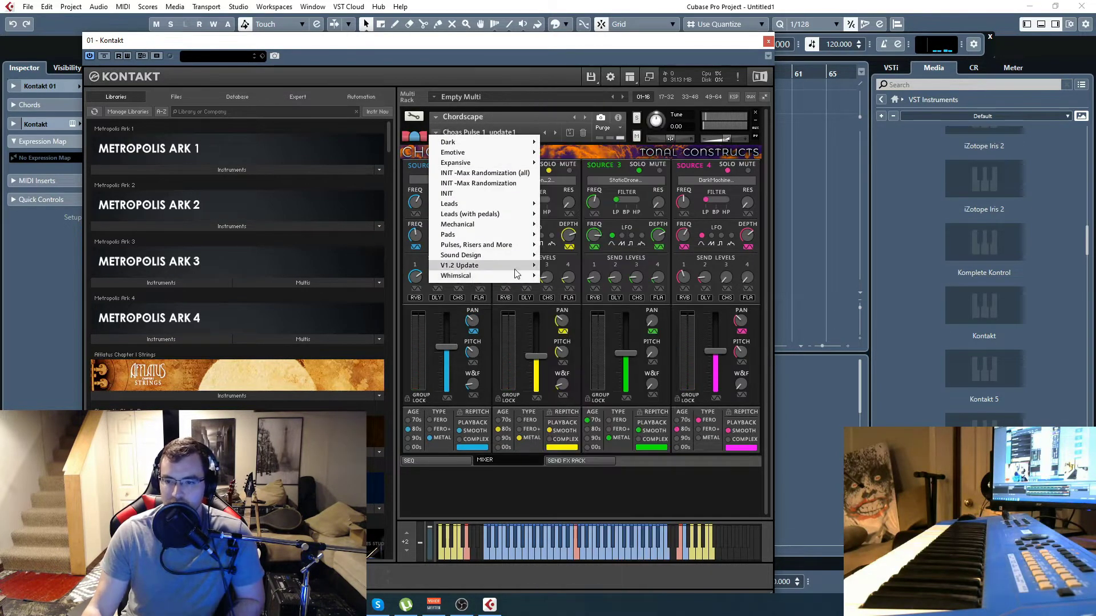
click(574, 286)
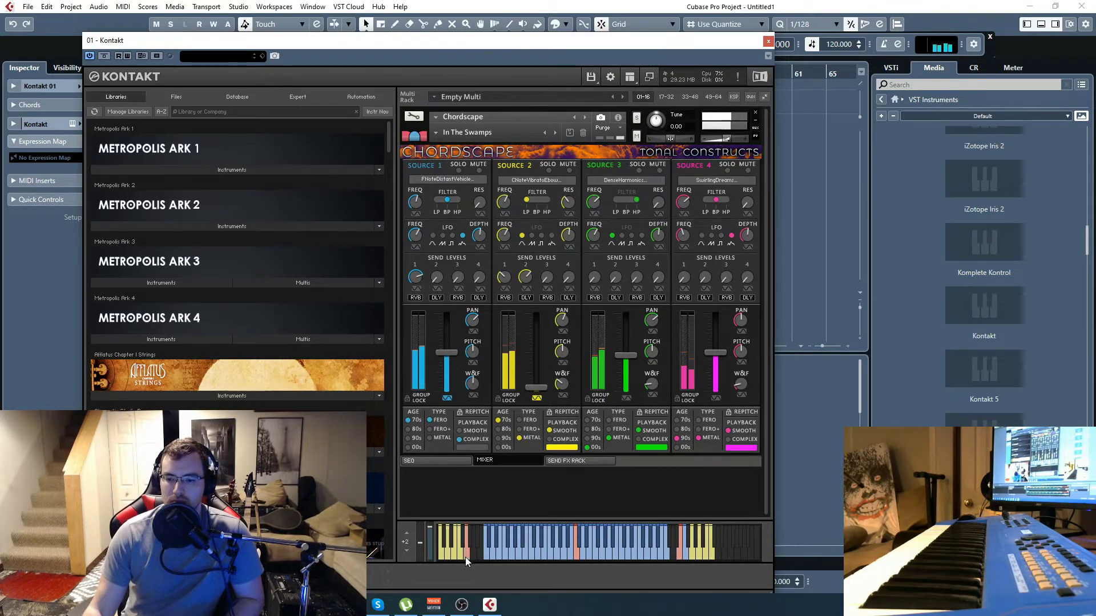
Step: Load the Concert In The Sky_Update2 snapshot from the V1.2 Update category into Chordscape
click(436, 133)
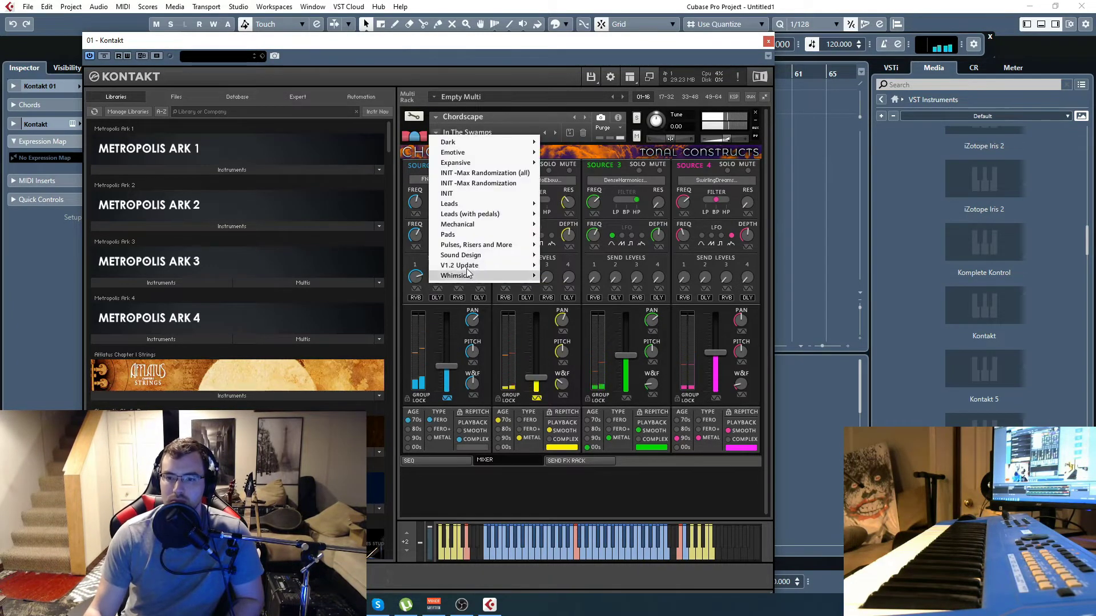
mouse_move(467, 266)
click(588, 297)
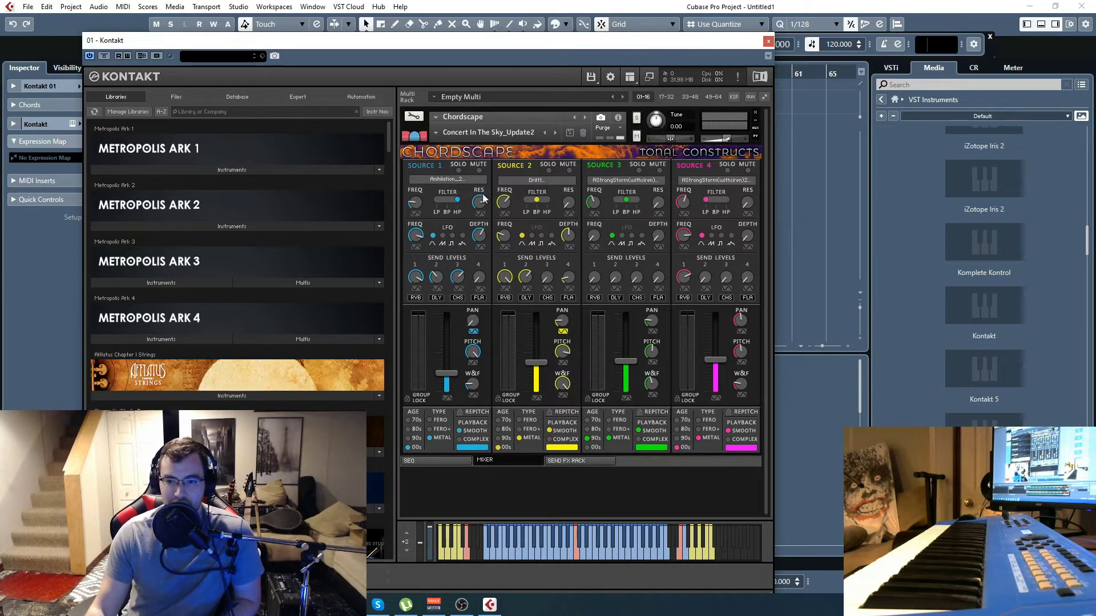
Step: Look through the Atonal-Gtrs sounds available for Source 1, view the step sequencer, and return to the mixer
click(465, 180)
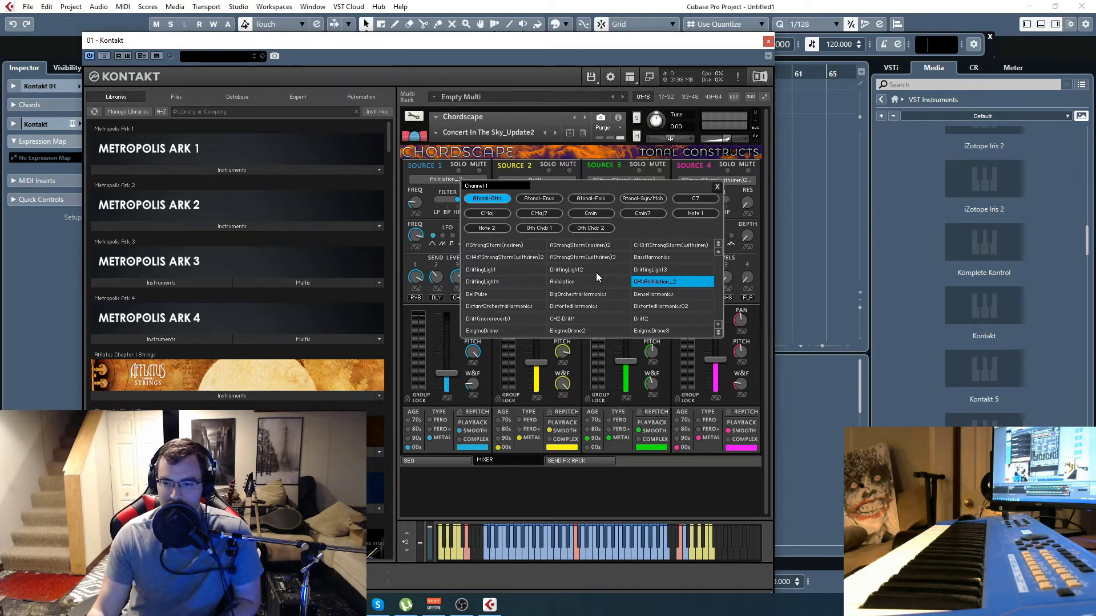
scroll(718, 323, down, 3)
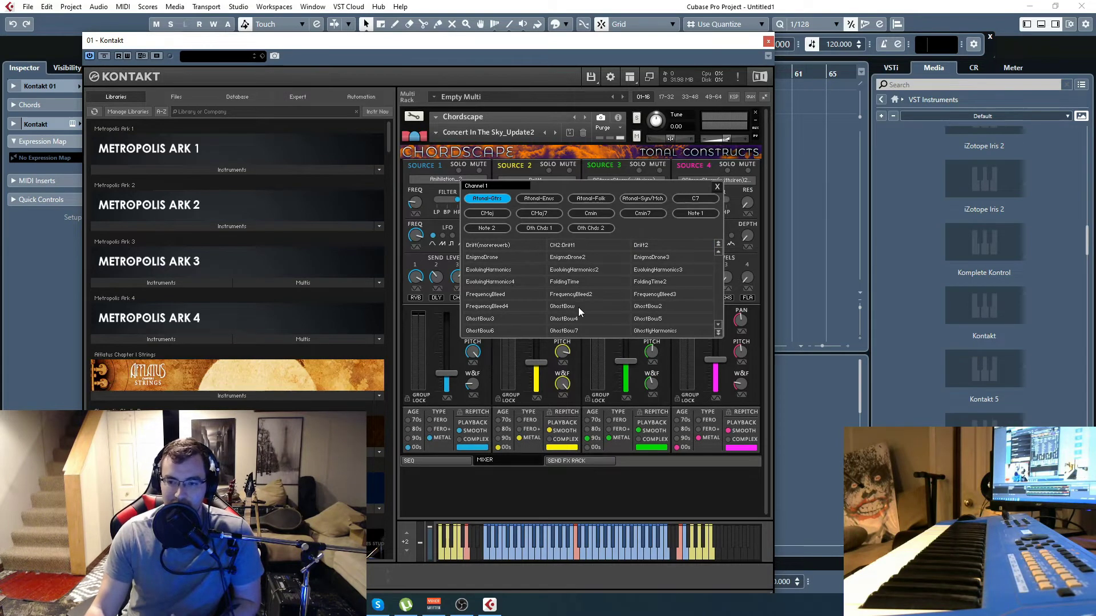
click(717, 187)
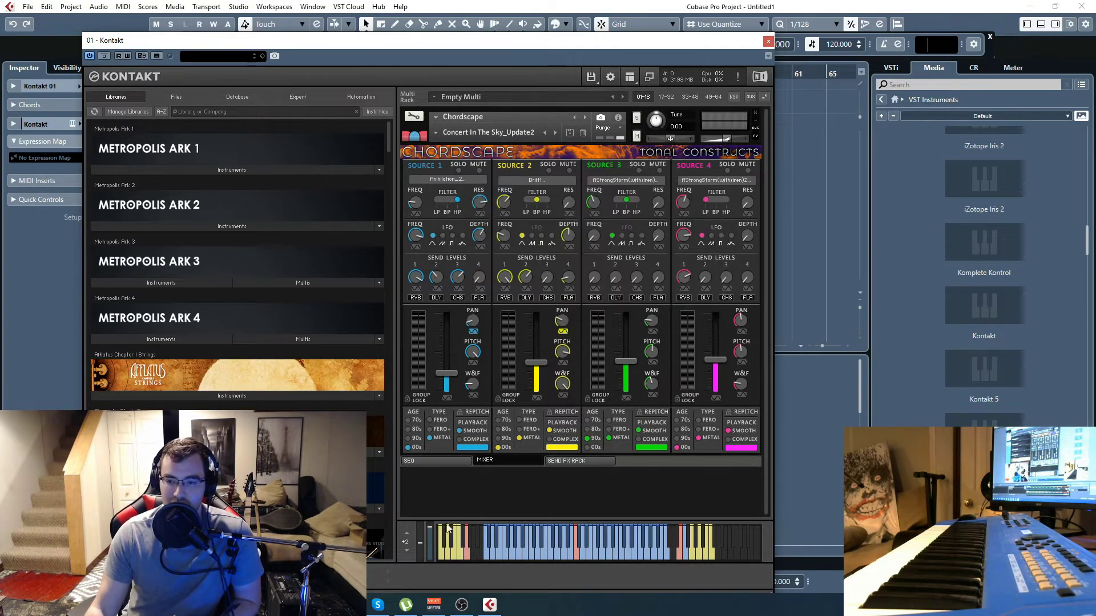
click(439, 461)
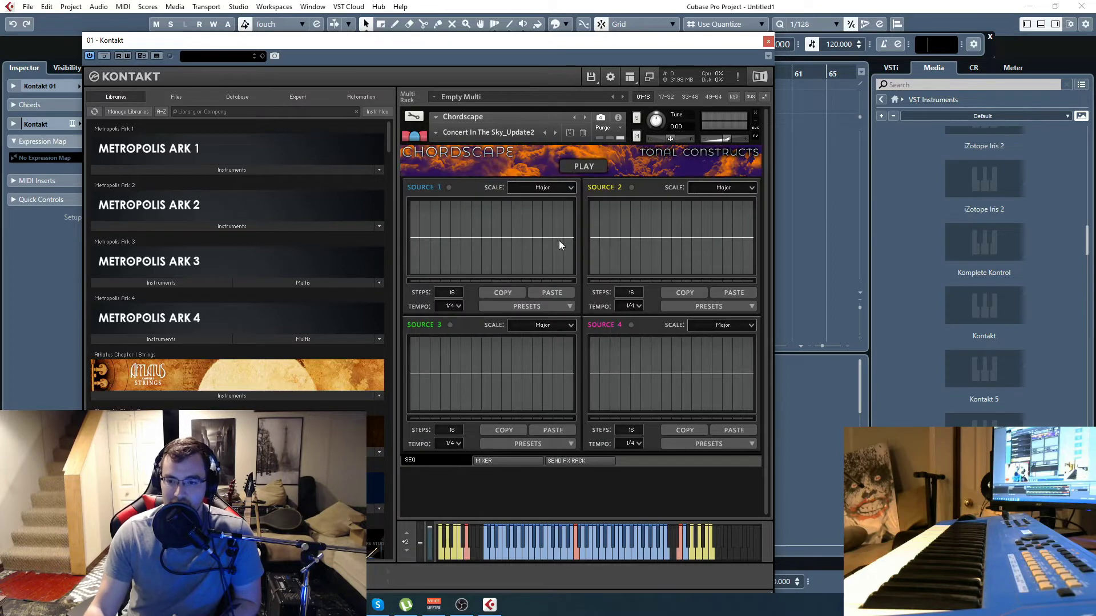
click(500, 461)
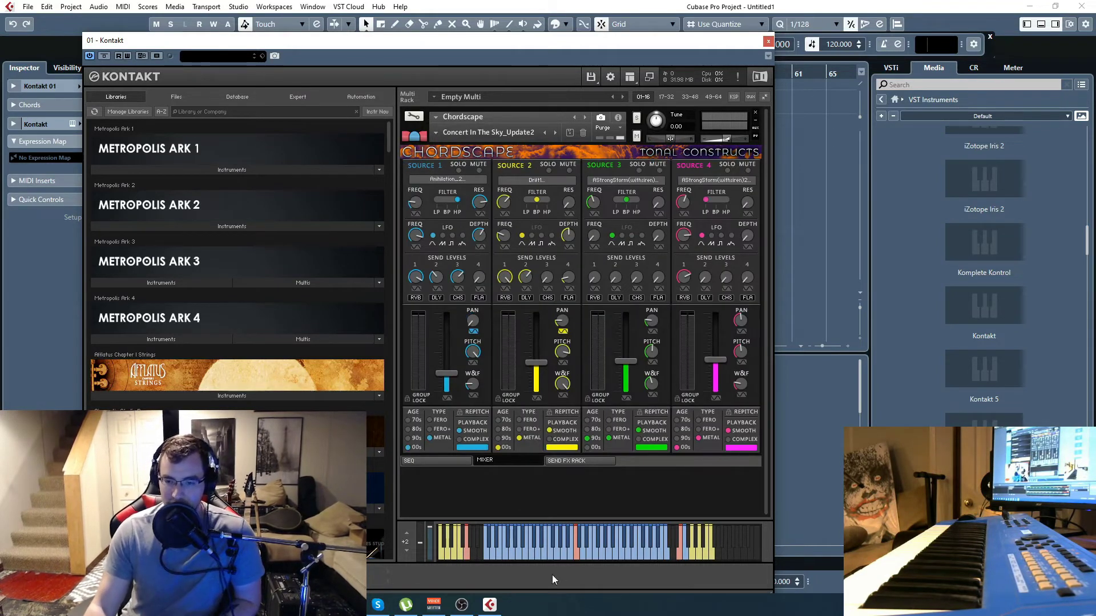
Step: Load the Crackle Dust_update1 snapshot from the Sound Design category and play it on the on-screen keyboard
click(458, 132)
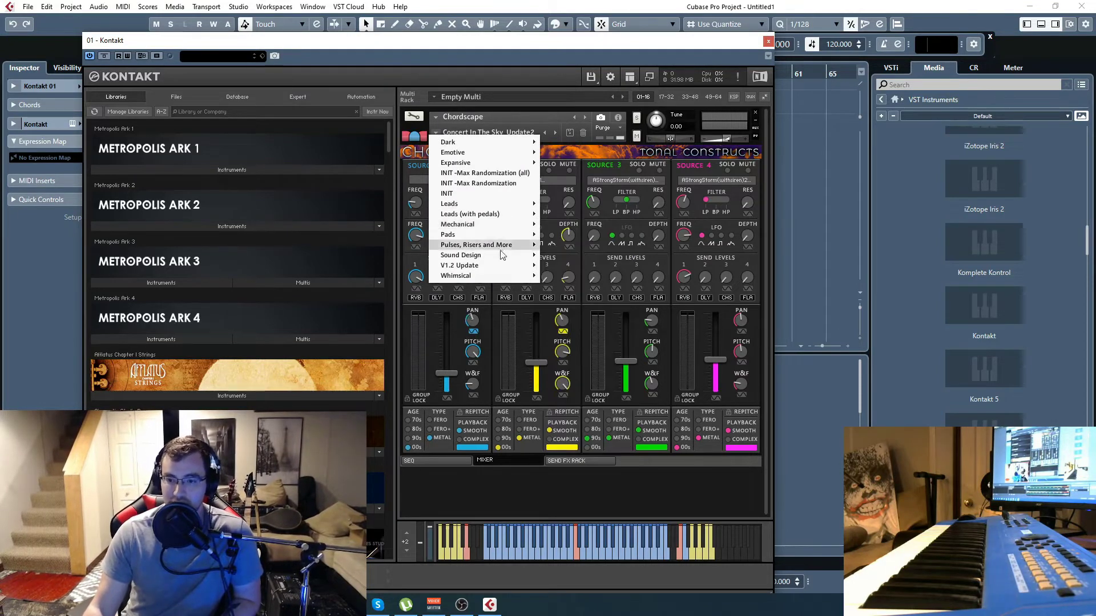
mouse_move(500, 235)
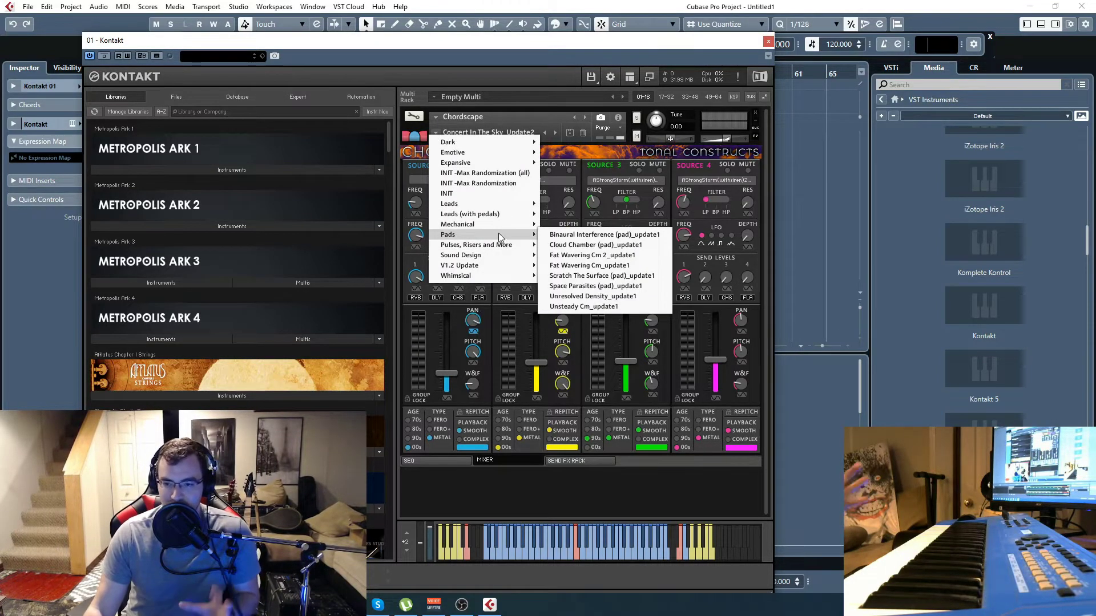
click(505, 234)
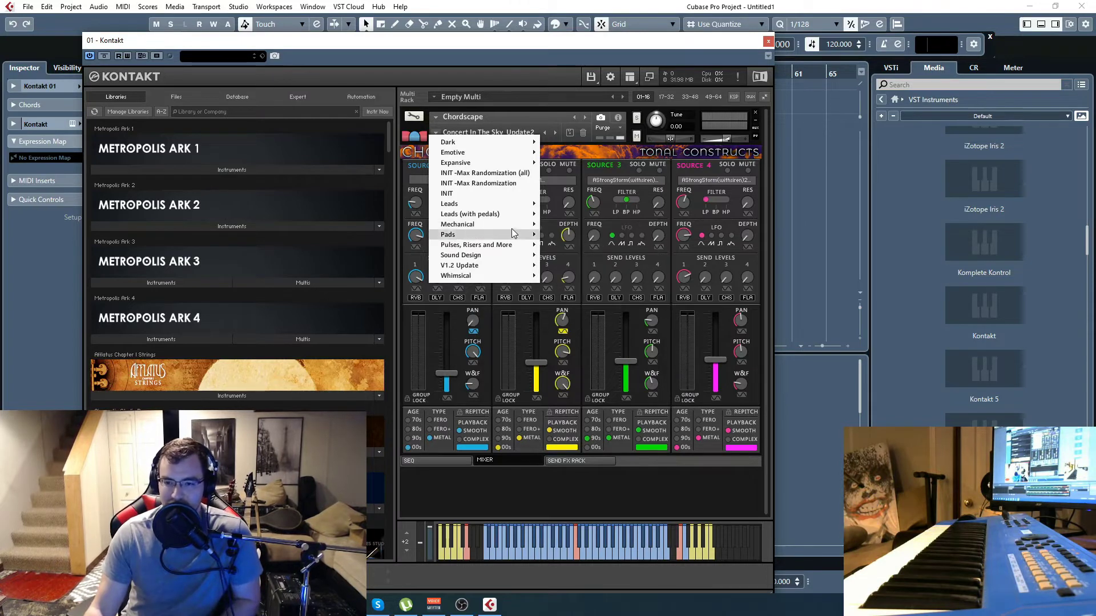
mouse_move(498, 256)
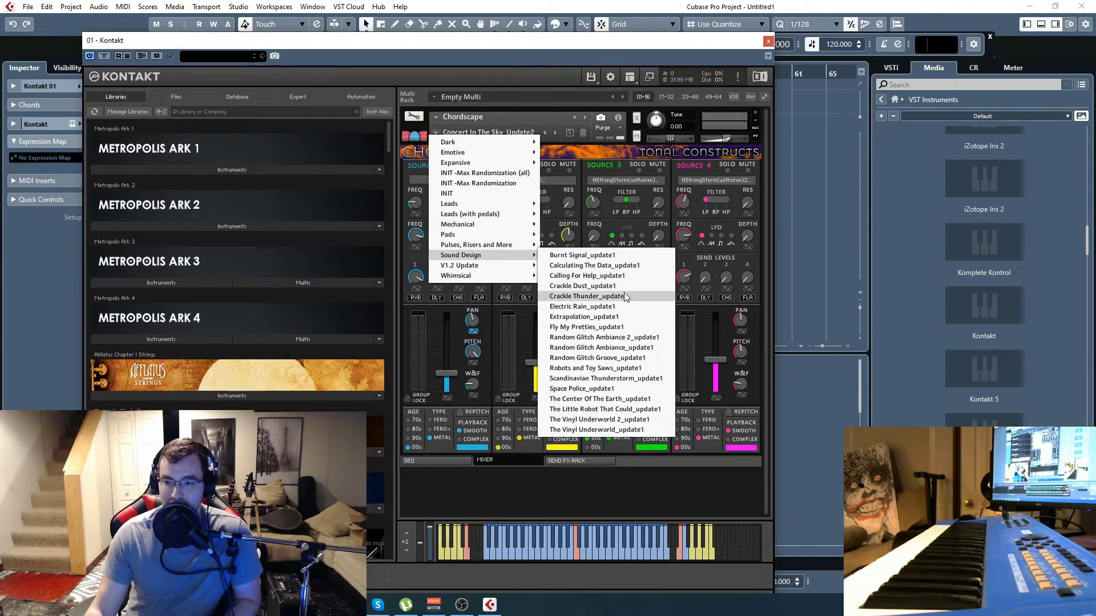
click(582, 286)
click(464, 558)
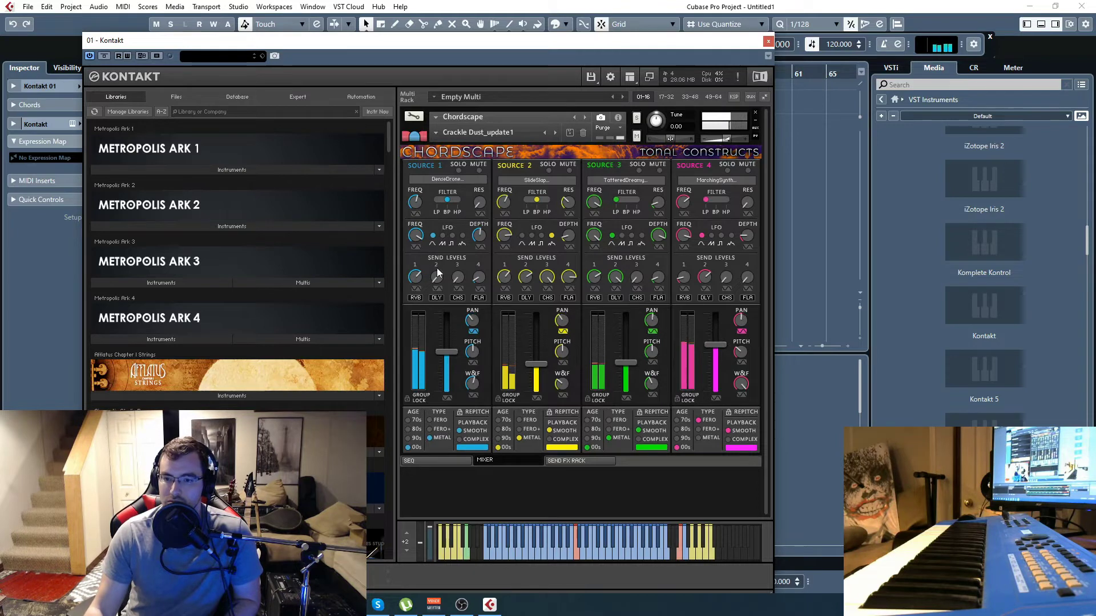
Step: Try the HeavyFoglight sound from the Cmin category on Source 1
click(448, 181)
click(562, 308)
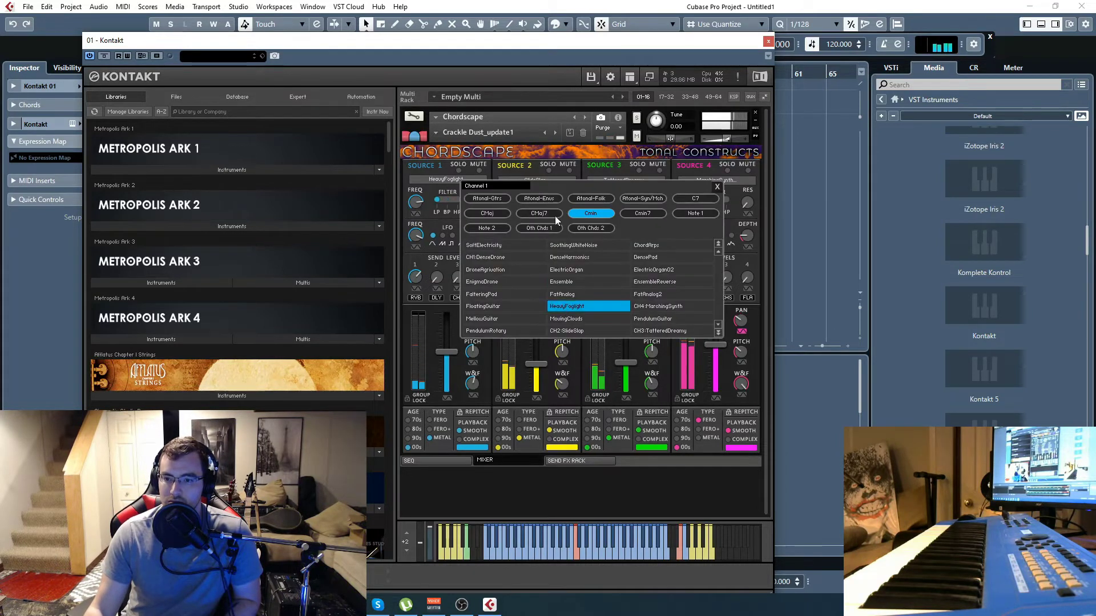
click(717, 188)
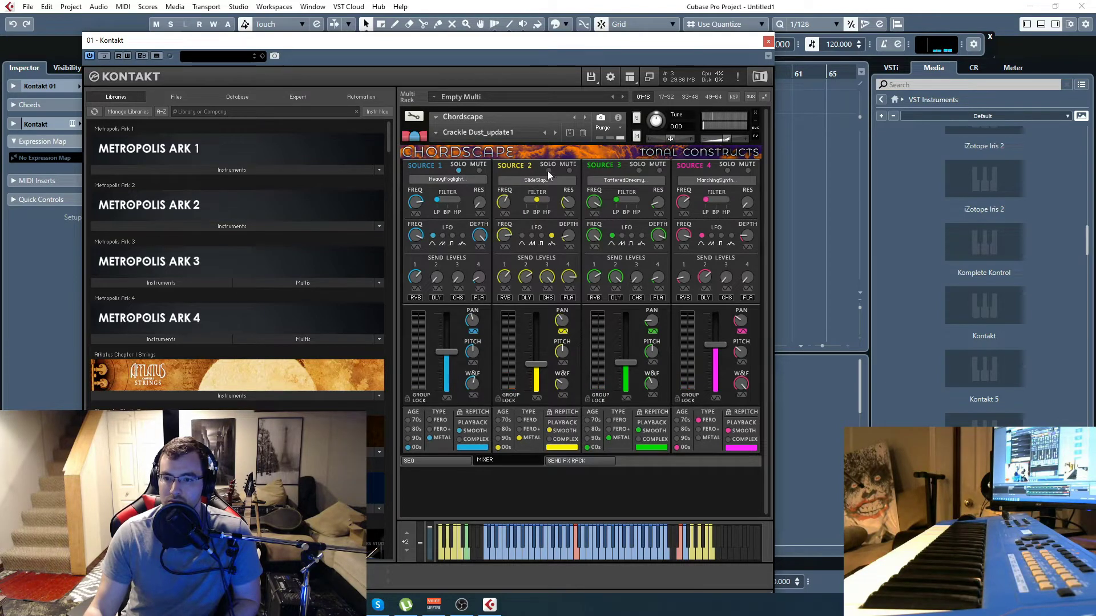
Step: Switch Source 1 to the ElectricOrgan sound from the Cmin category
click(459, 179)
click(601, 270)
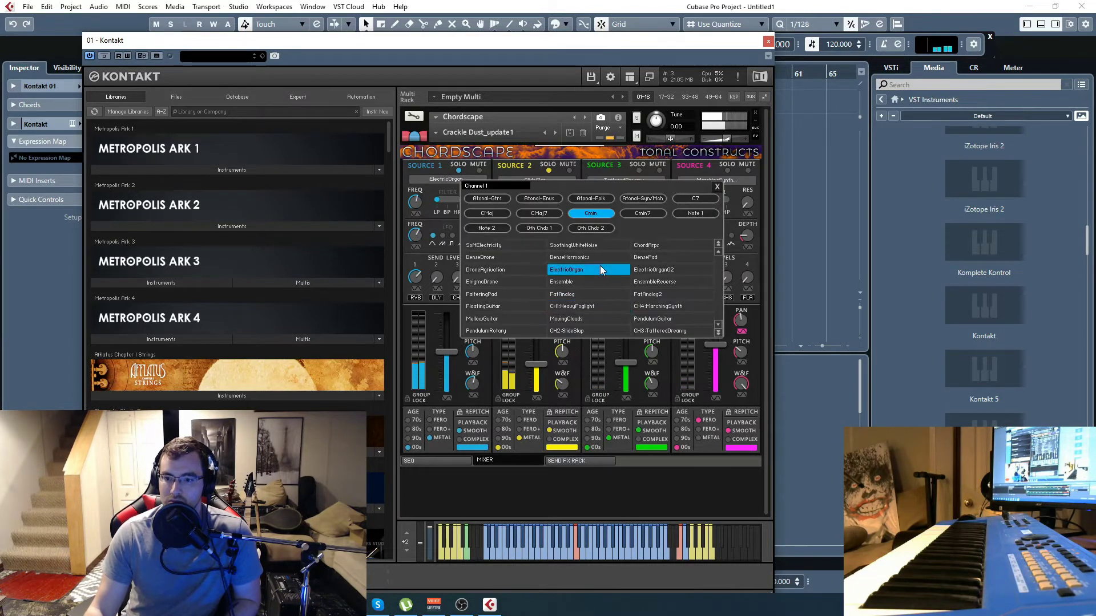
click(717, 186)
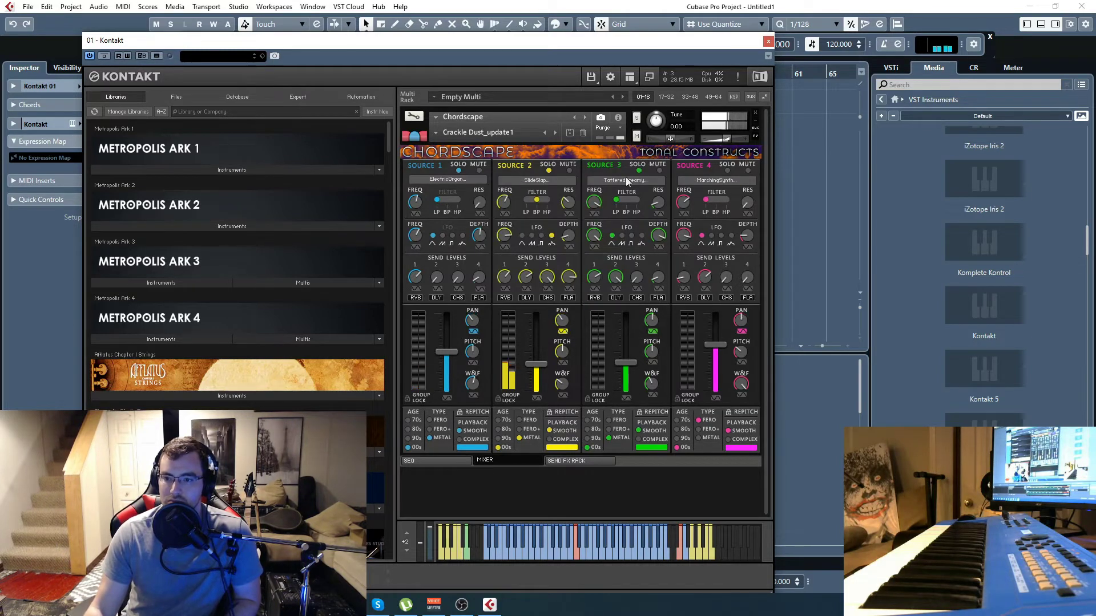
Step: Change Source 2 to the ElectricOrgan02 sound and Source 3 to SlideSlap, both from the Cmin category
click(537, 180)
click(672, 270)
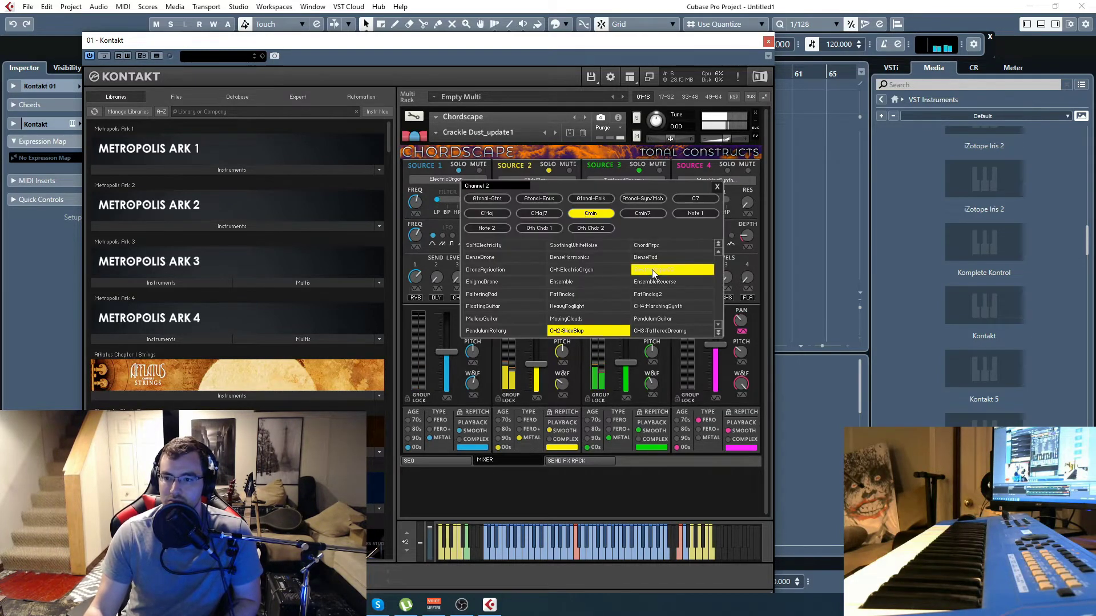
click(718, 186)
click(625, 179)
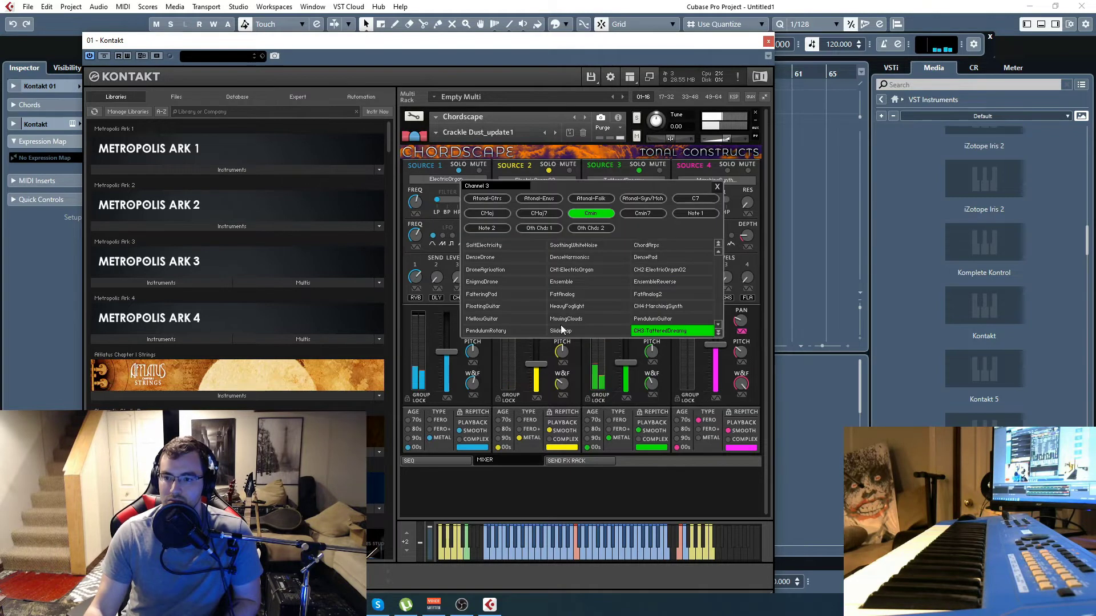
click(588, 330)
click(717, 187)
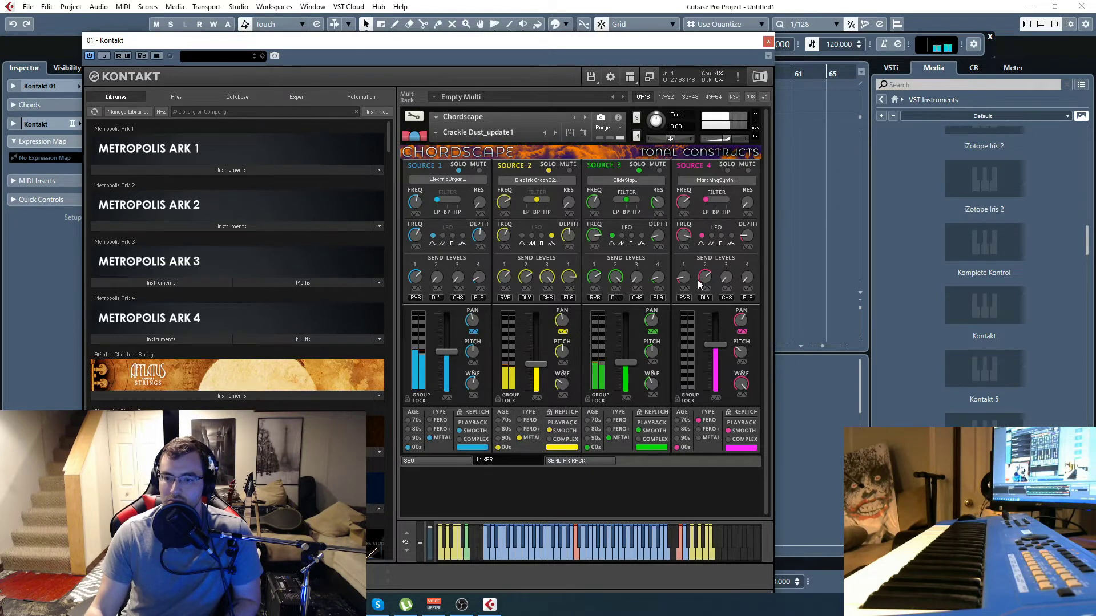
Step: Examine the reverb, delay, chorus and flanger slots of Chordscape's send effects rack, and return to the mixer
click(571, 461)
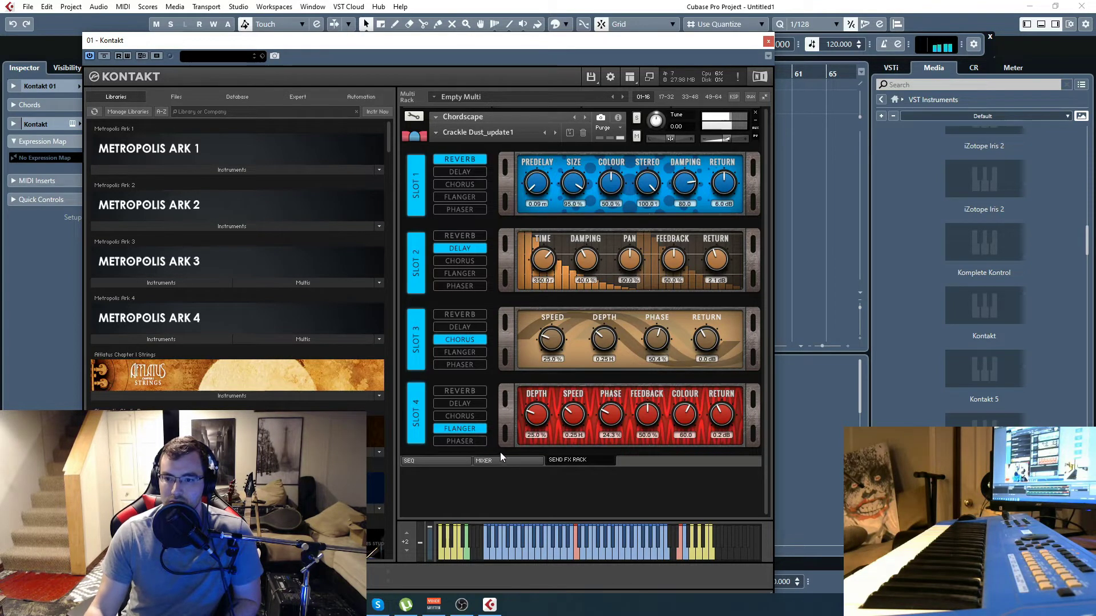
click(482, 460)
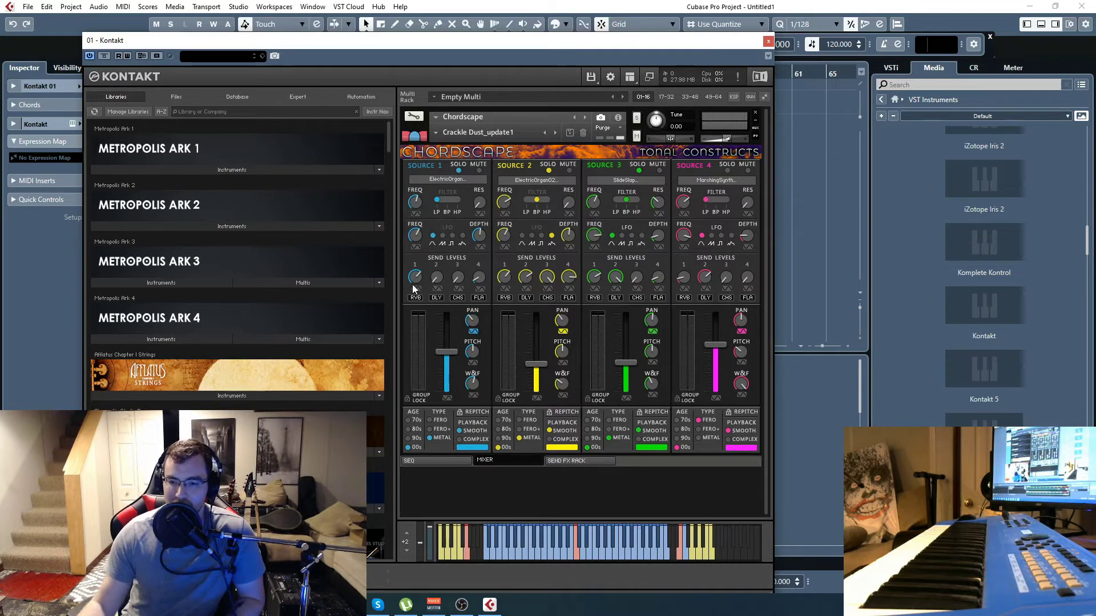
Step: Remove Chordscape without saving its changes and load the Helios instrument from the DAG-Helios-V1.0 folder
click(756, 117)
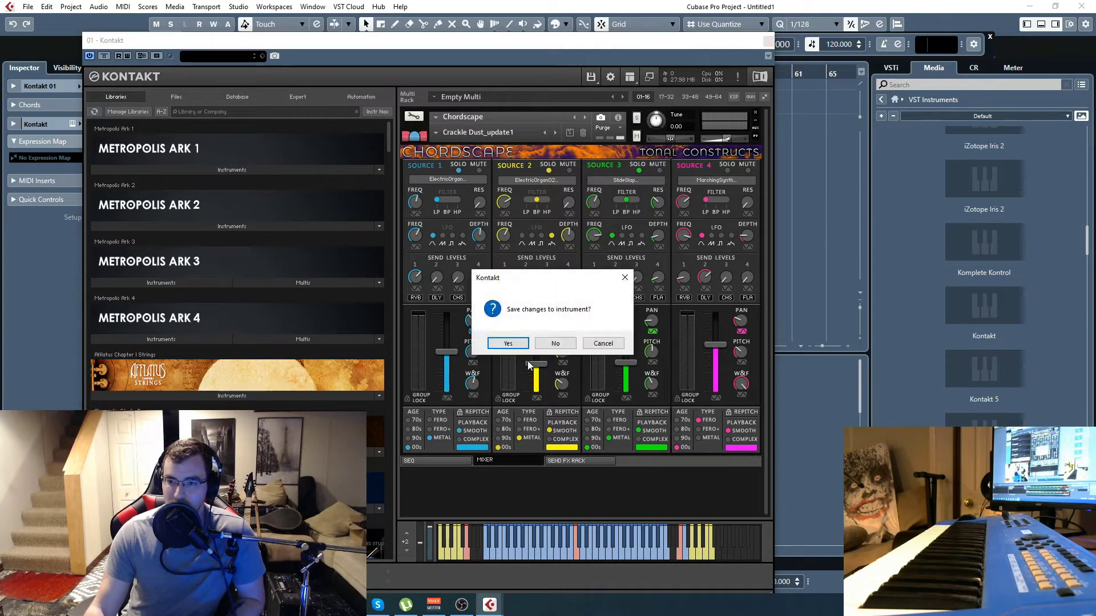
click(562, 344)
click(630, 76)
click(644, 142)
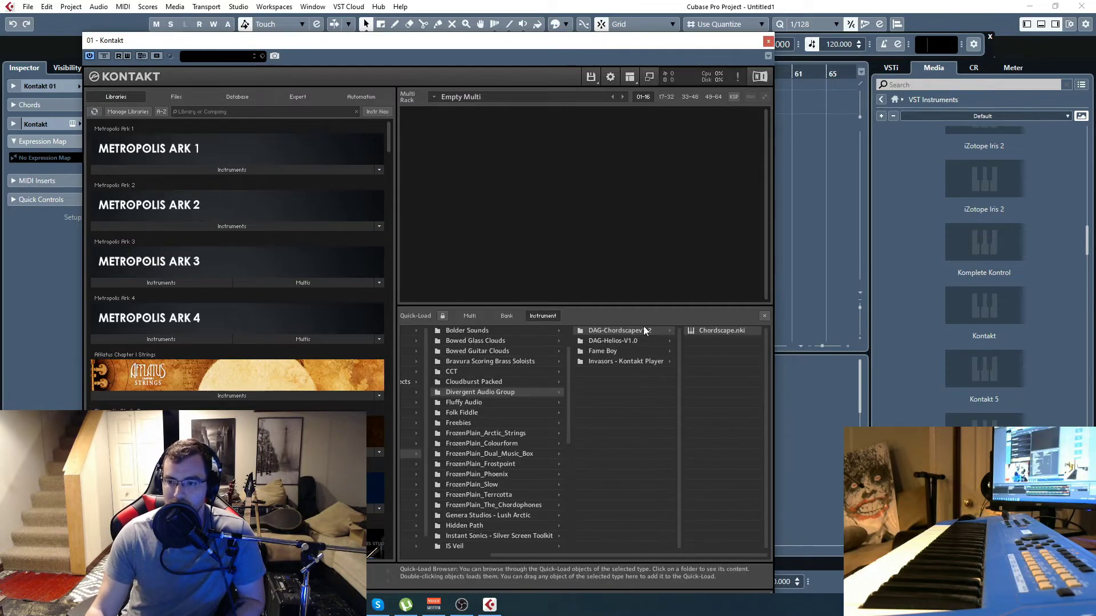
click(664, 342)
double_click(724, 327)
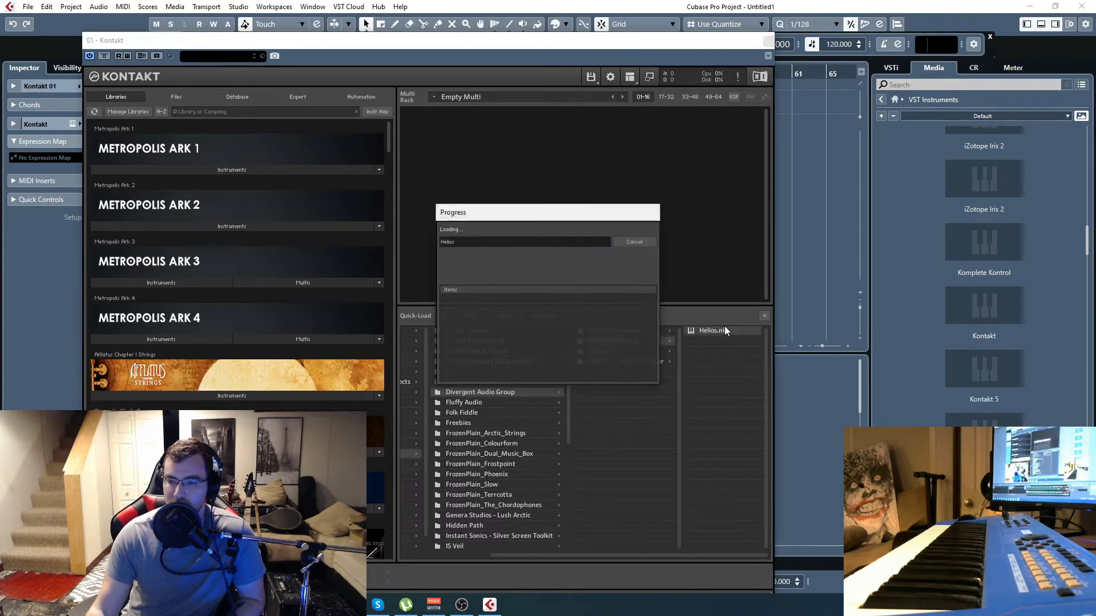
click(764, 316)
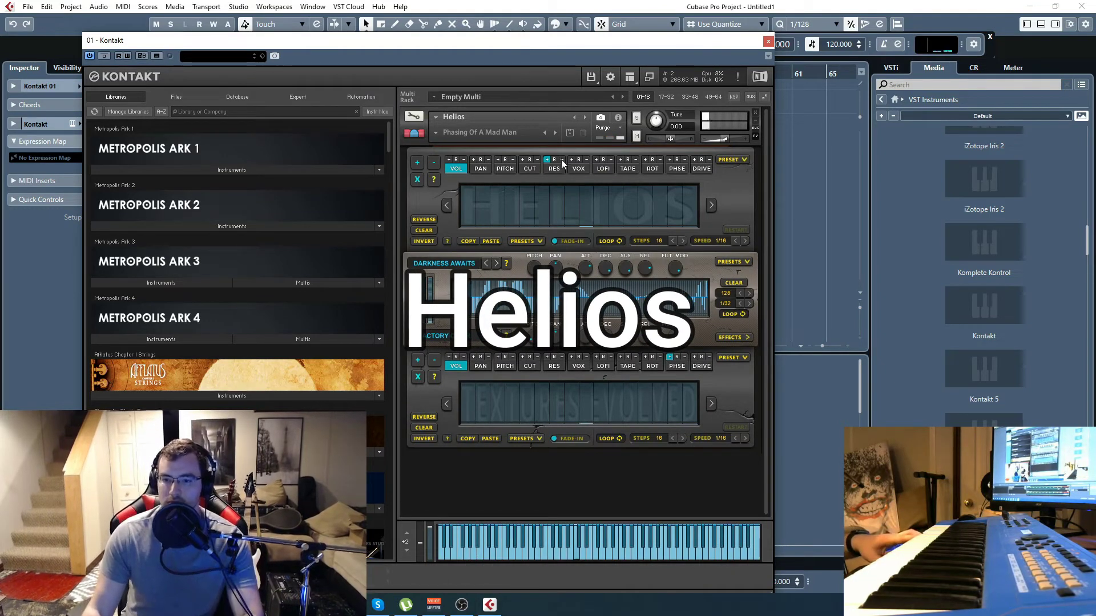
Step: Close and reopen the Kontakt 01 instrument window, and move it higher on the screen
key(Escape)
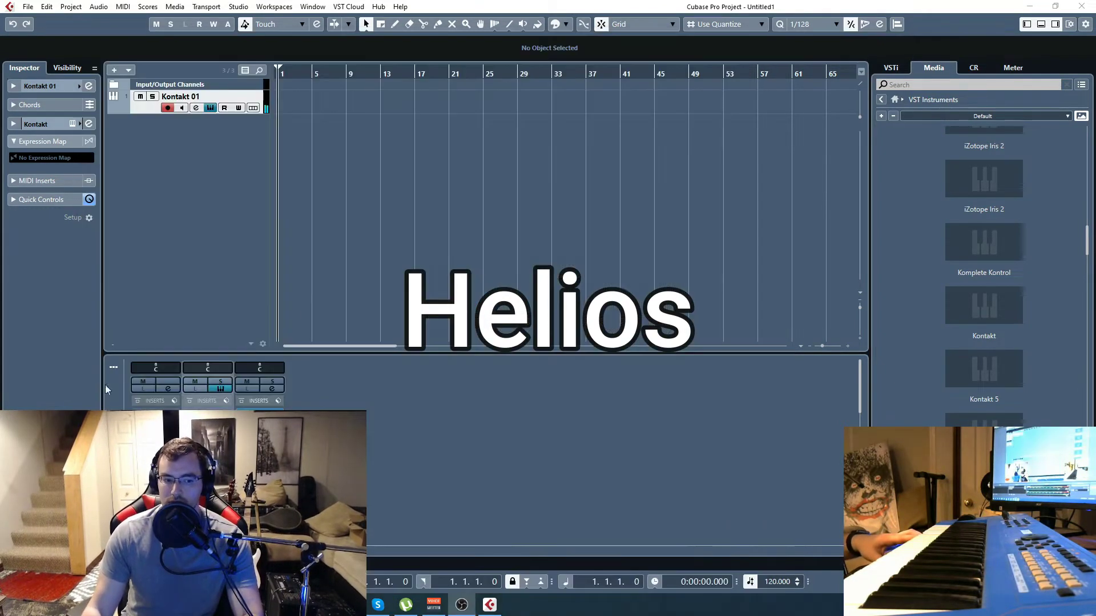
click(210, 108)
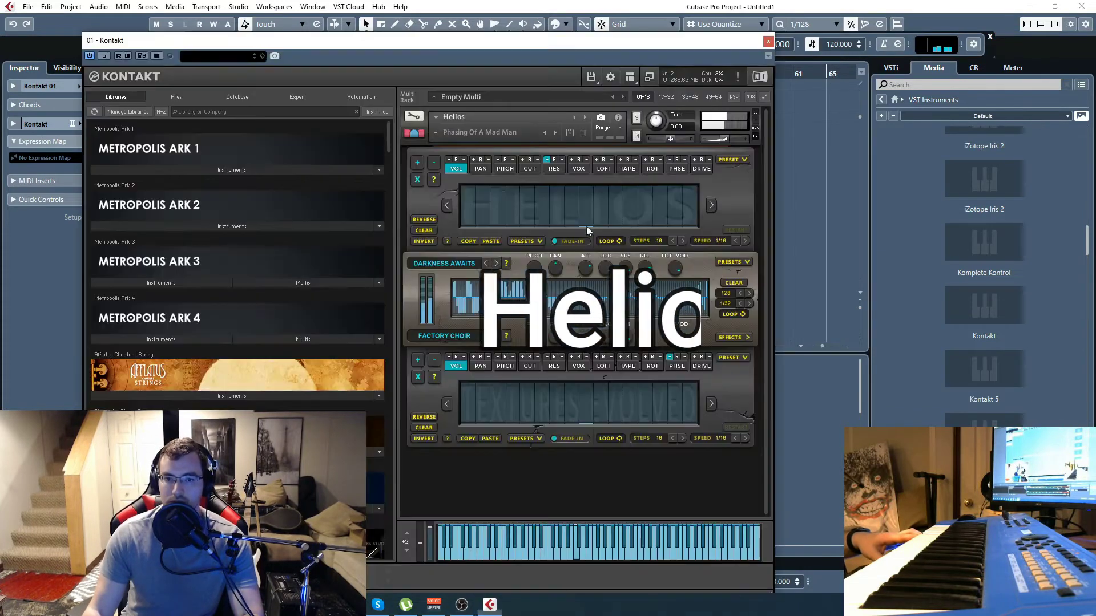
drag(525, 52, 554, 6)
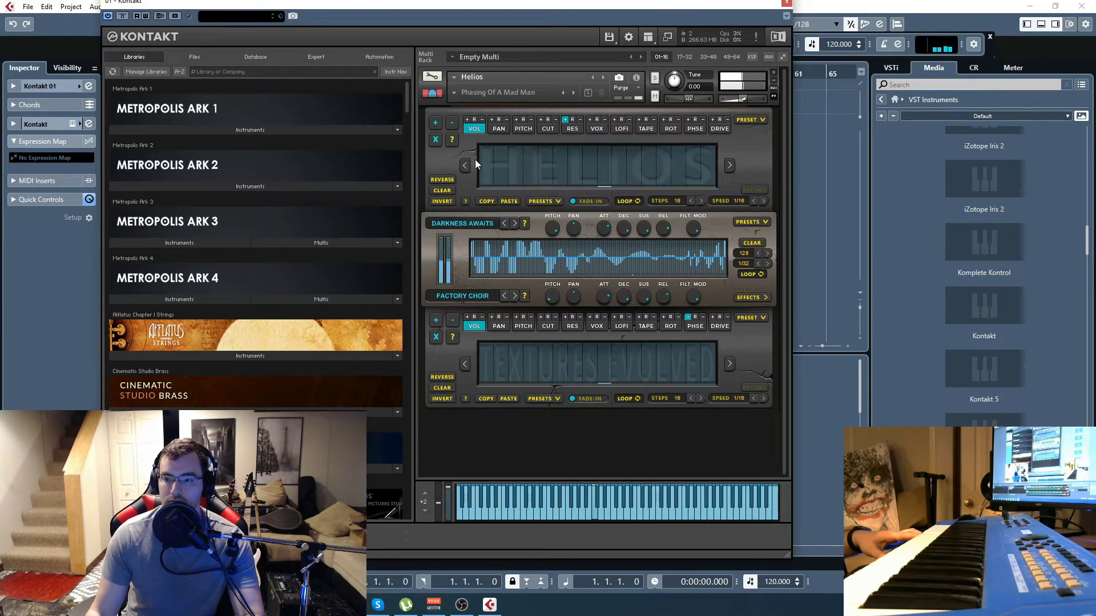
Step: Redraw the 128-step pattern between Helios's Darkness Awaits and Factory Choir layers as repeating smooth waves across its full width
drag(473, 261, 527, 263)
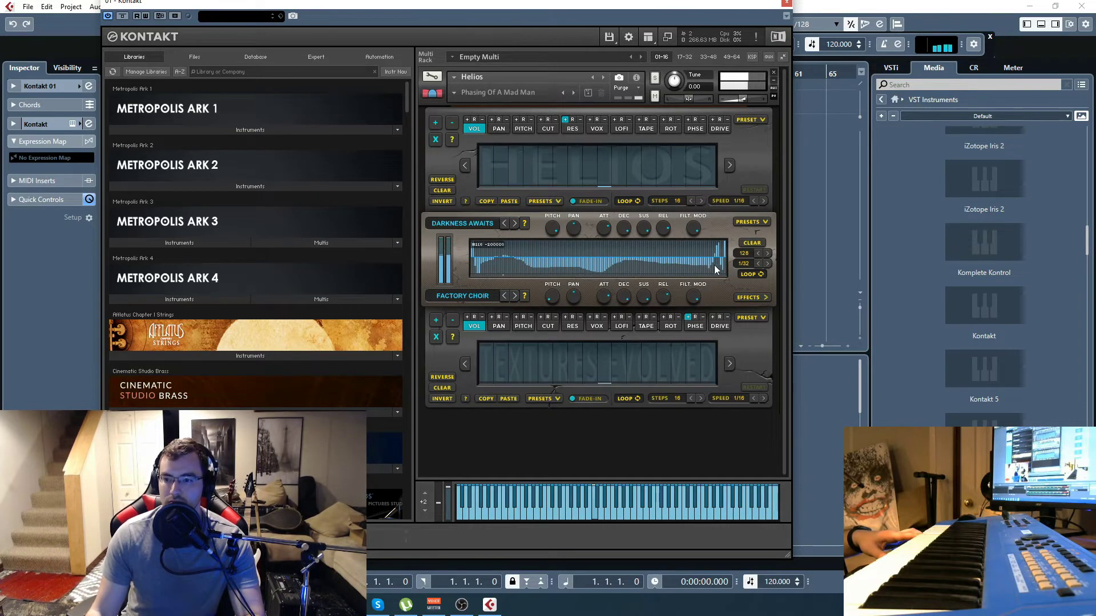
drag(716, 268, 721, 262)
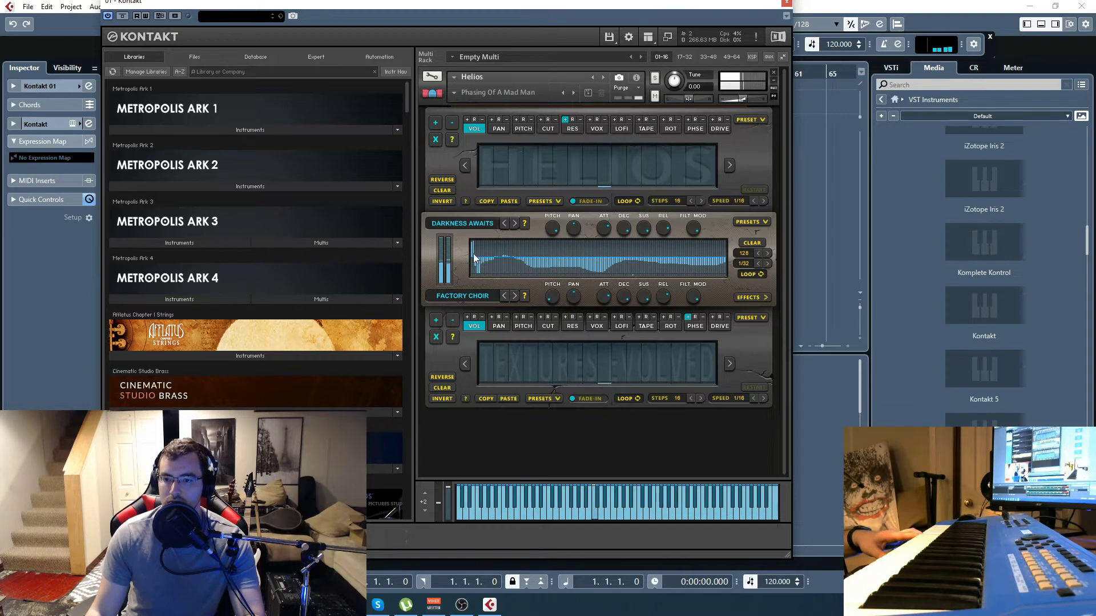
mouse_move(475, 272)
mouse_down()
mouse_move(707, 300)
mouse_move(500, 302)
mouse_move(496, 247)
mouse_move(521, 271)
mouse_move(568, 246)
mouse_move(647, 265)
mouse_move(733, 252)
mouse_up()
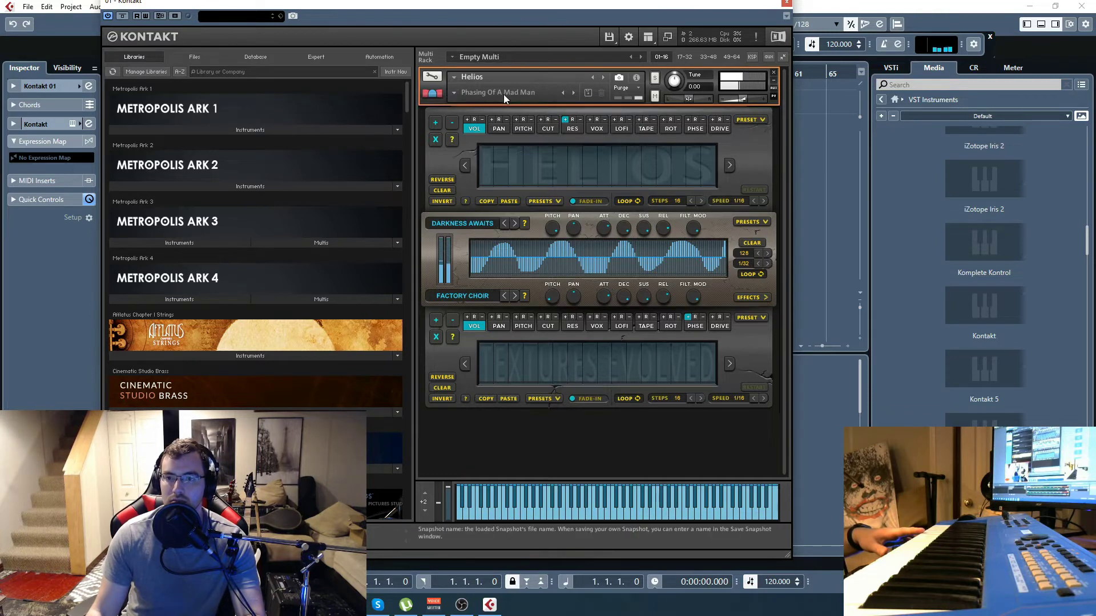
Step: Switch to File Explorer and open the Snapshots folder inside Divergent Audio Group's DAG-Helios-V1.0 folder on HDD 2 (A:)
click(432, 77)
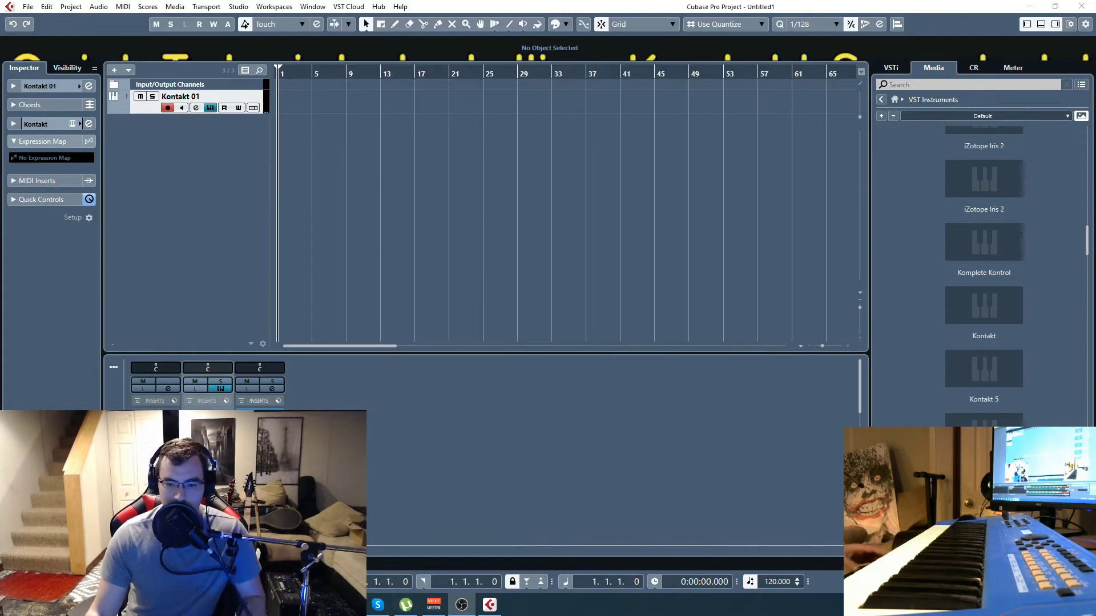
key(super+e)
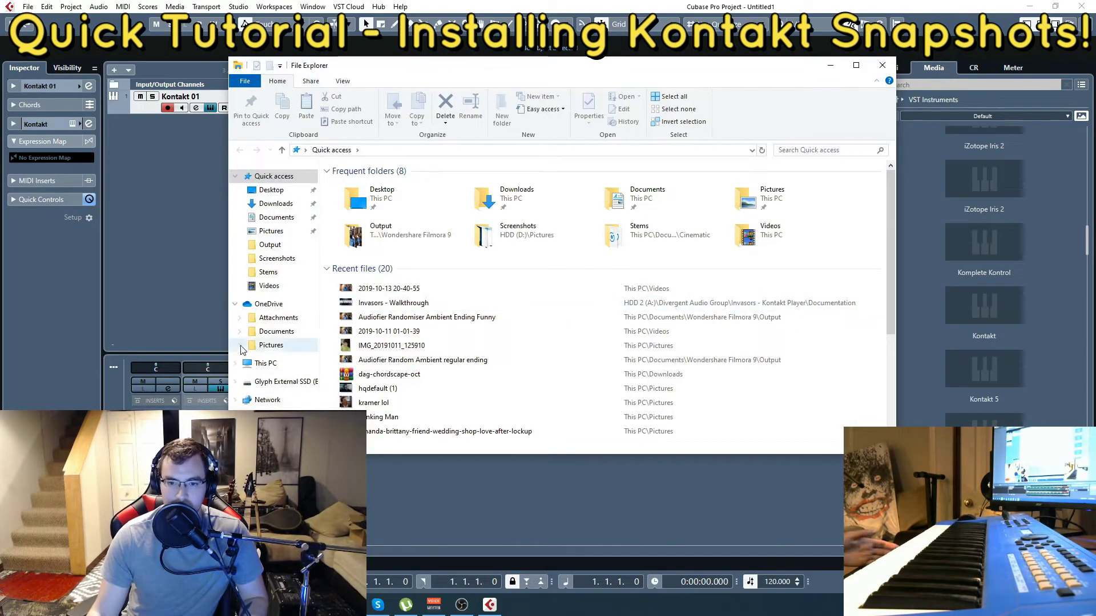
click(267, 363)
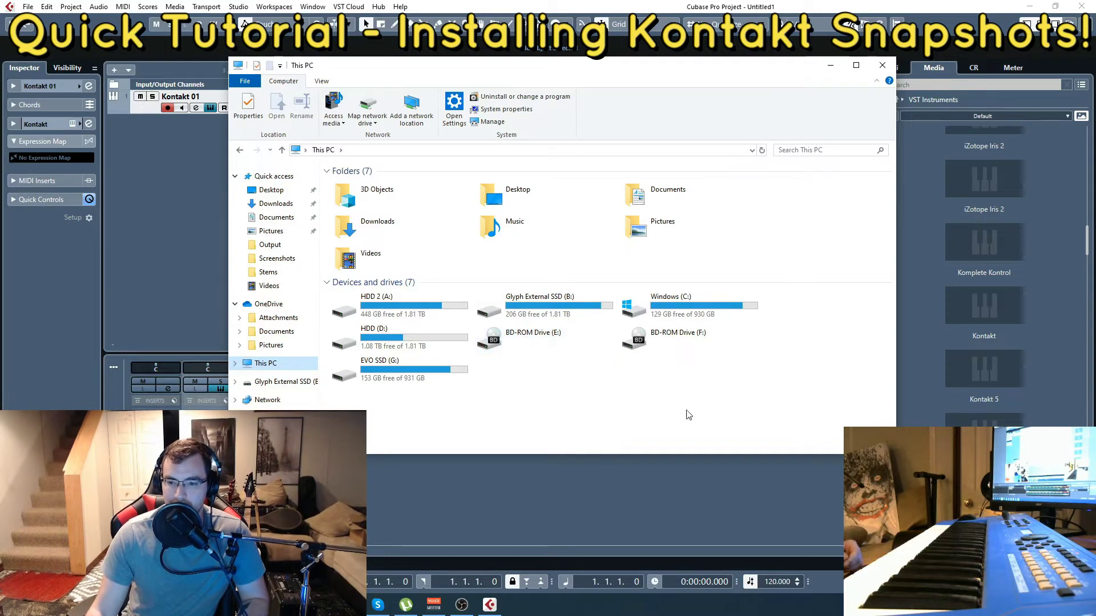
double_click(442, 315)
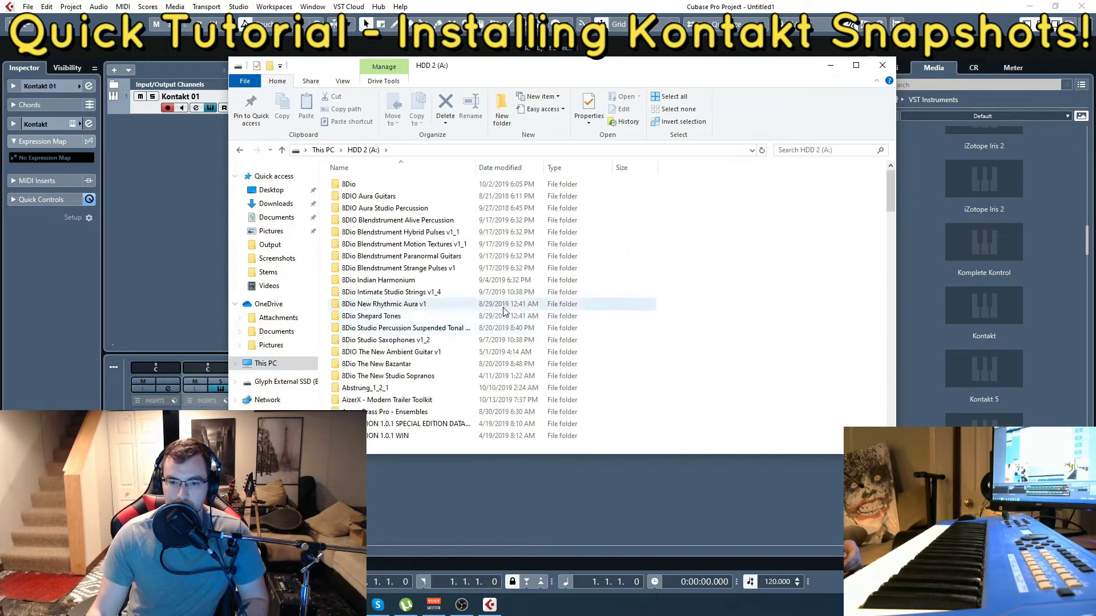
scroll(442, 309, down, 2)
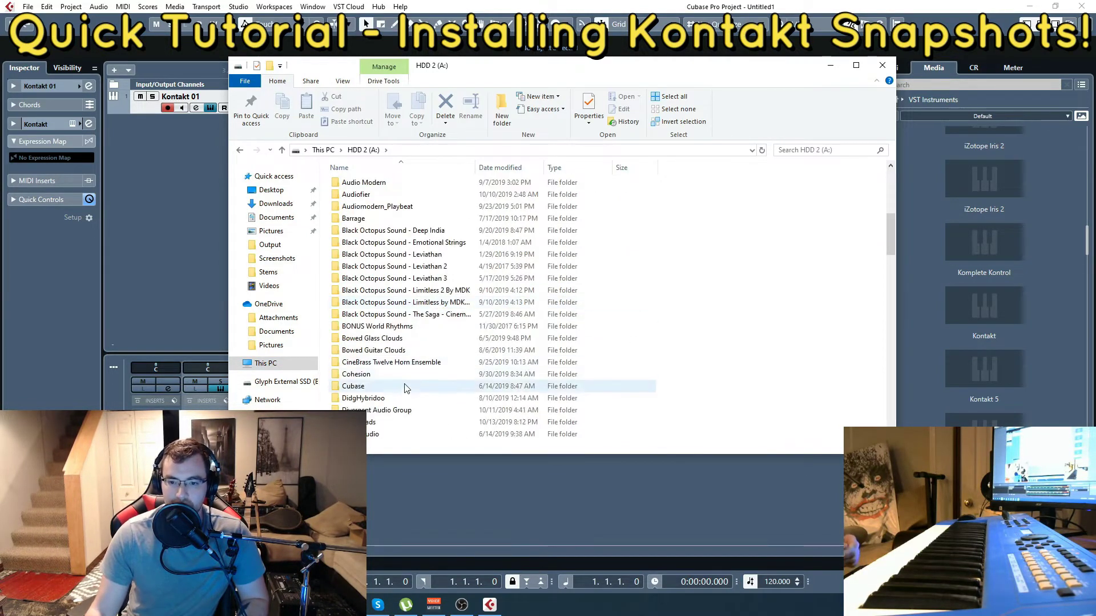
double_click(403, 416)
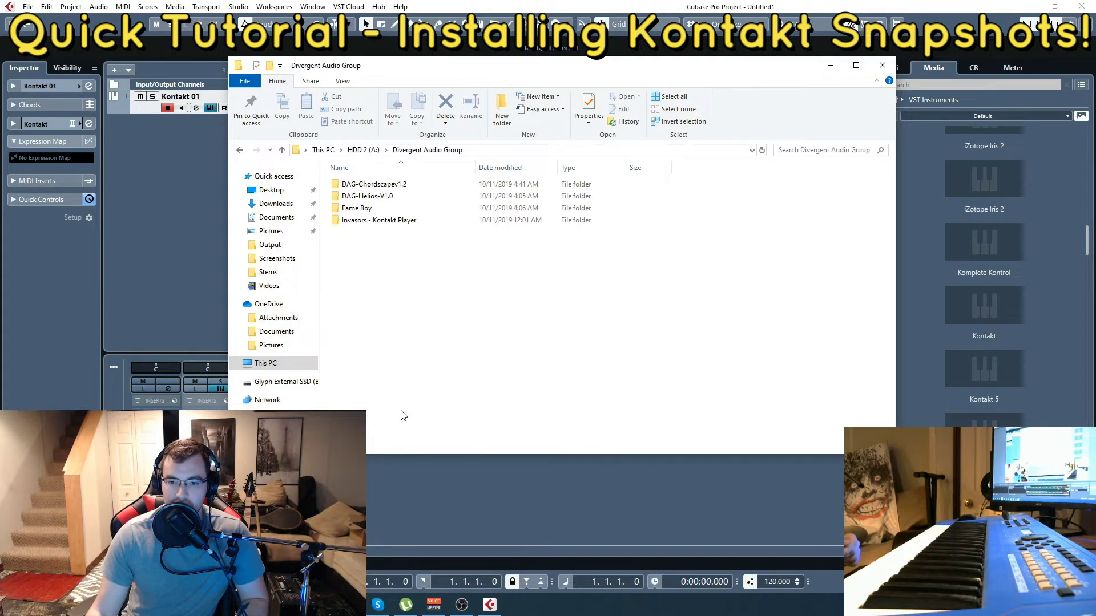
double_click(371, 196)
double_click(378, 207)
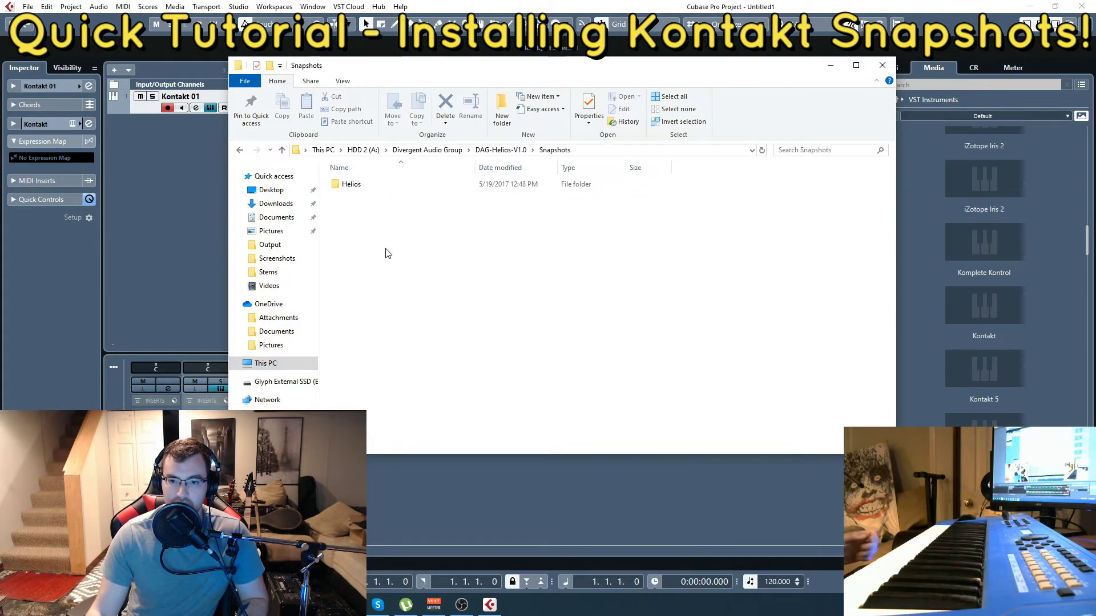
Step: Copy the Helios snapshots folder and minimise File Explorer
drag(386, 254, 352, 190)
right_click(352, 190)
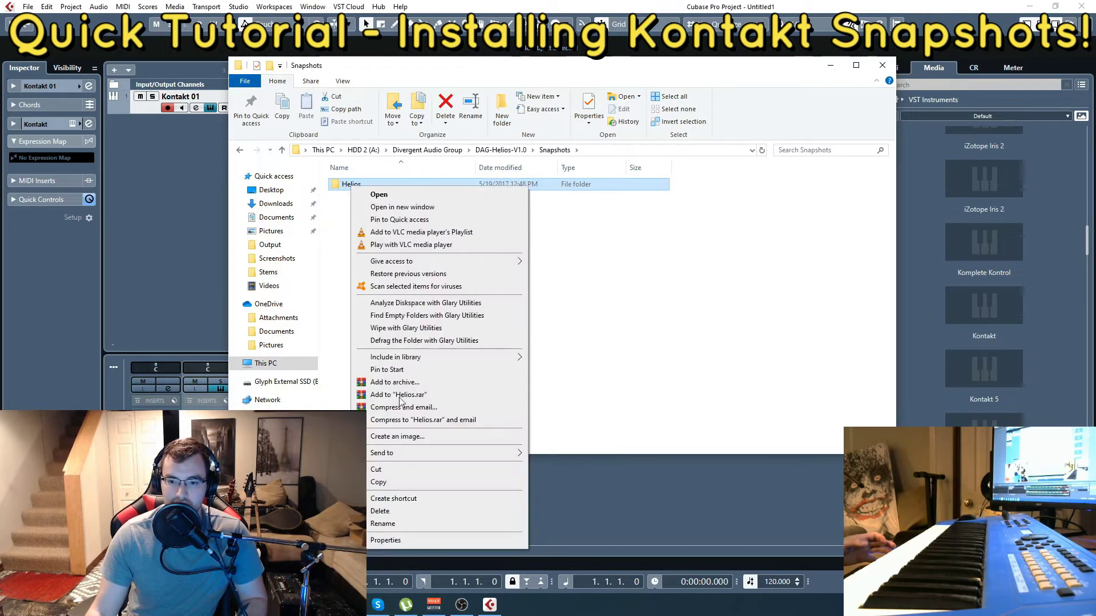
click(394, 482)
drag(826, 70, 825, 71)
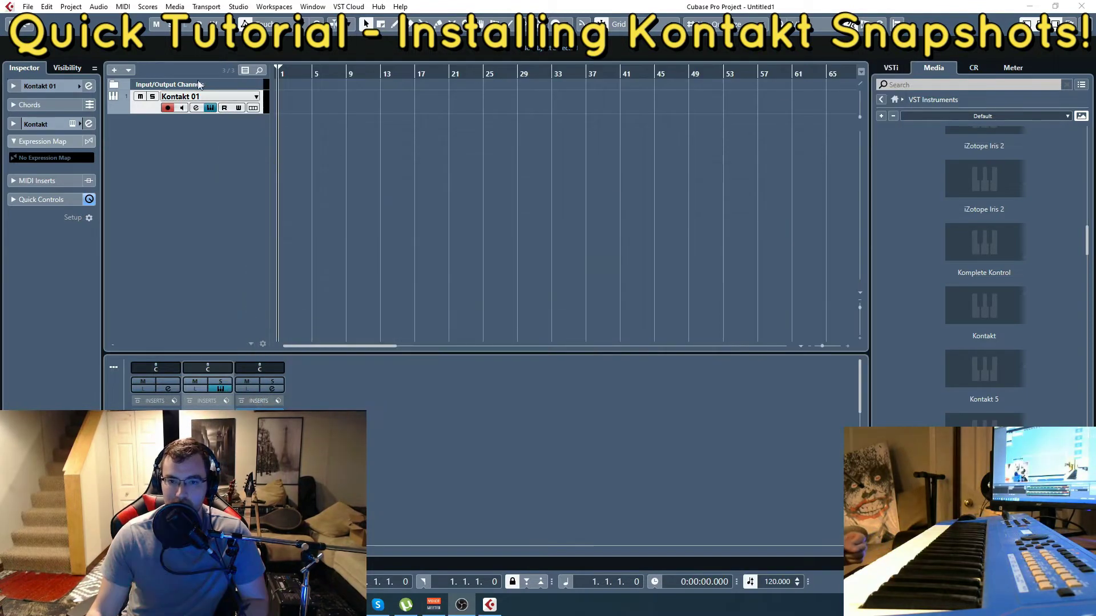
Step: Reopen the Kontakt 01 instrument window and show Helios's snapshot saving location from the Snapshot page of its instrument options
click(211, 107)
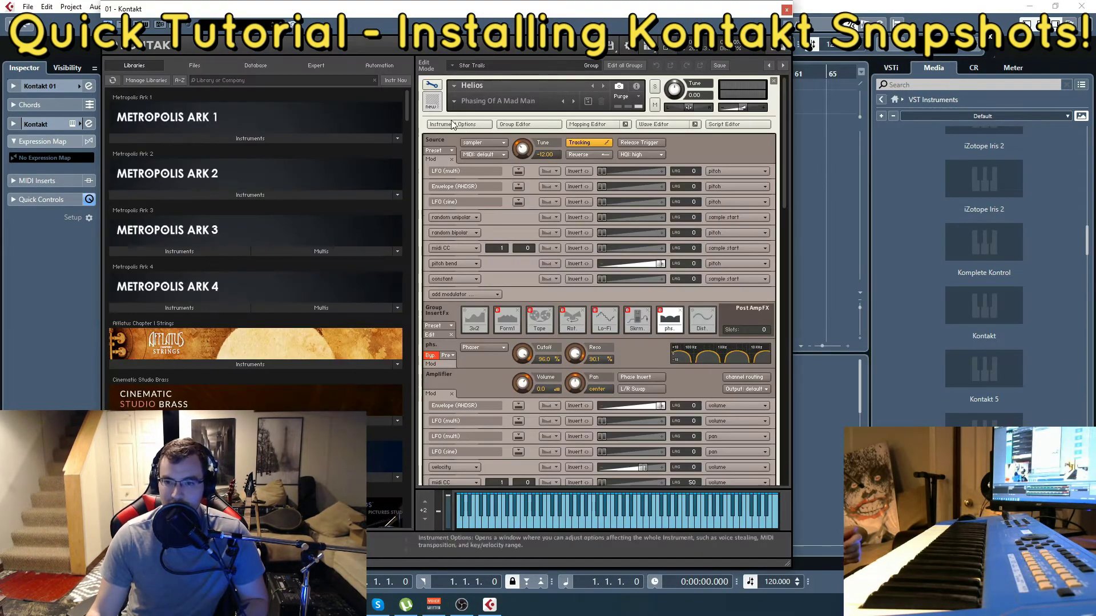
click(432, 85)
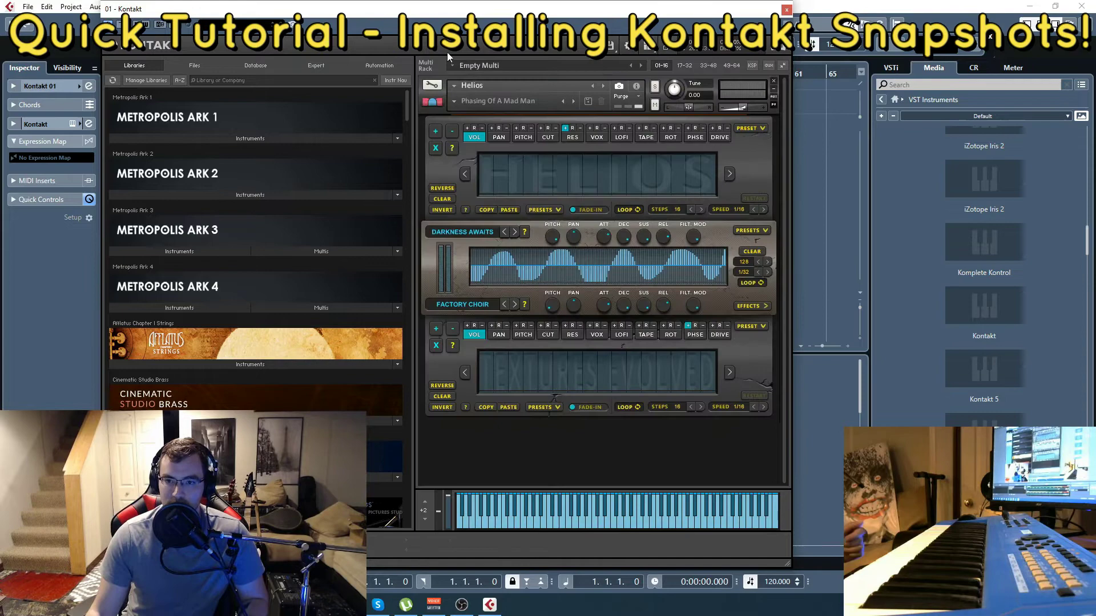
click(437, 85)
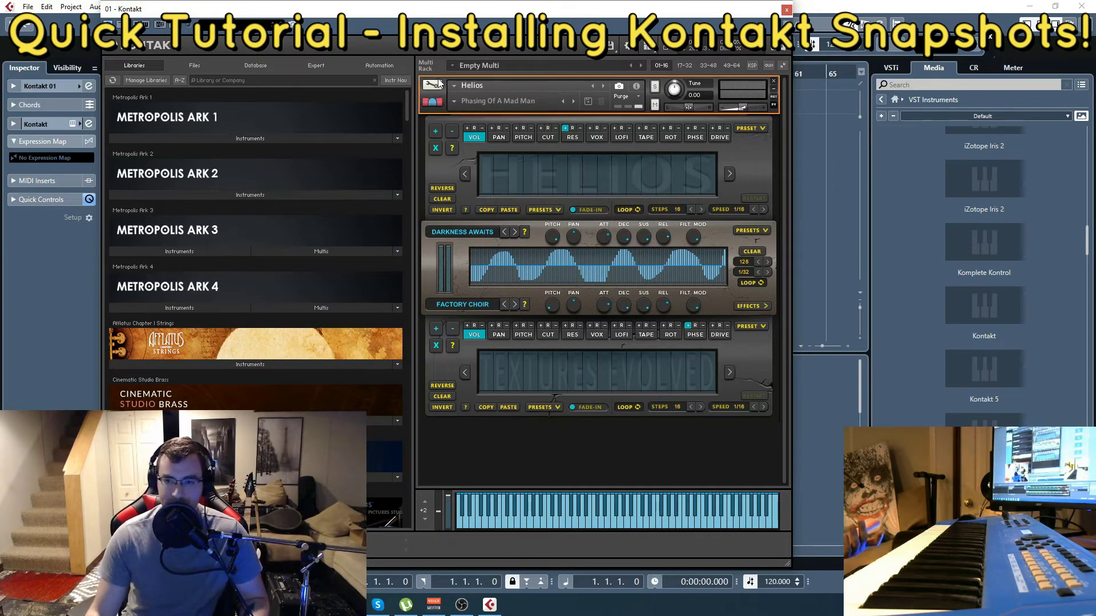
click(468, 128)
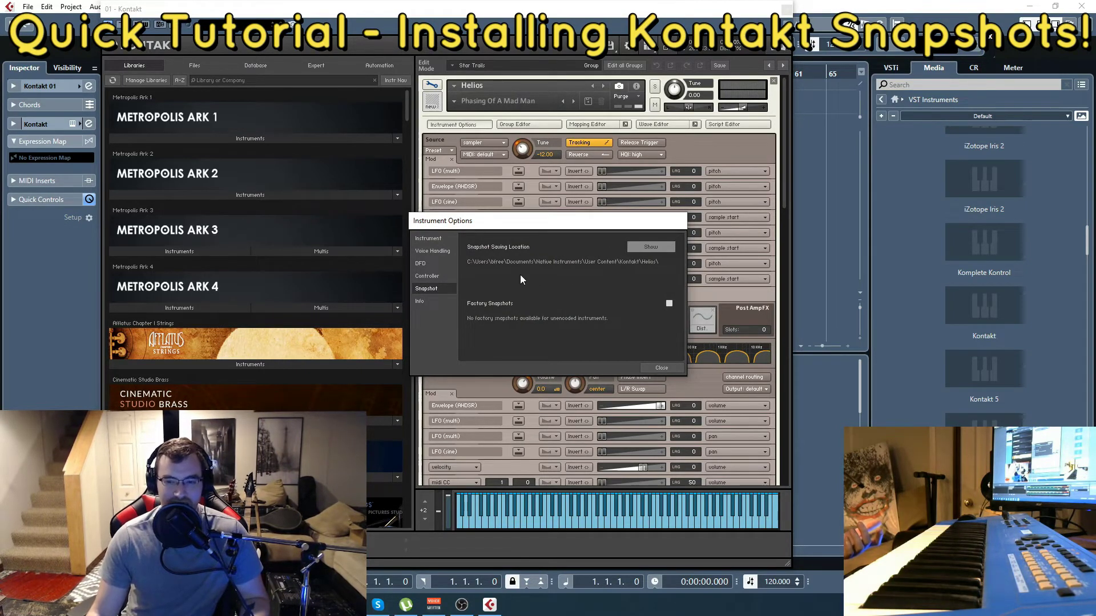
click(652, 248)
click(590, 344)
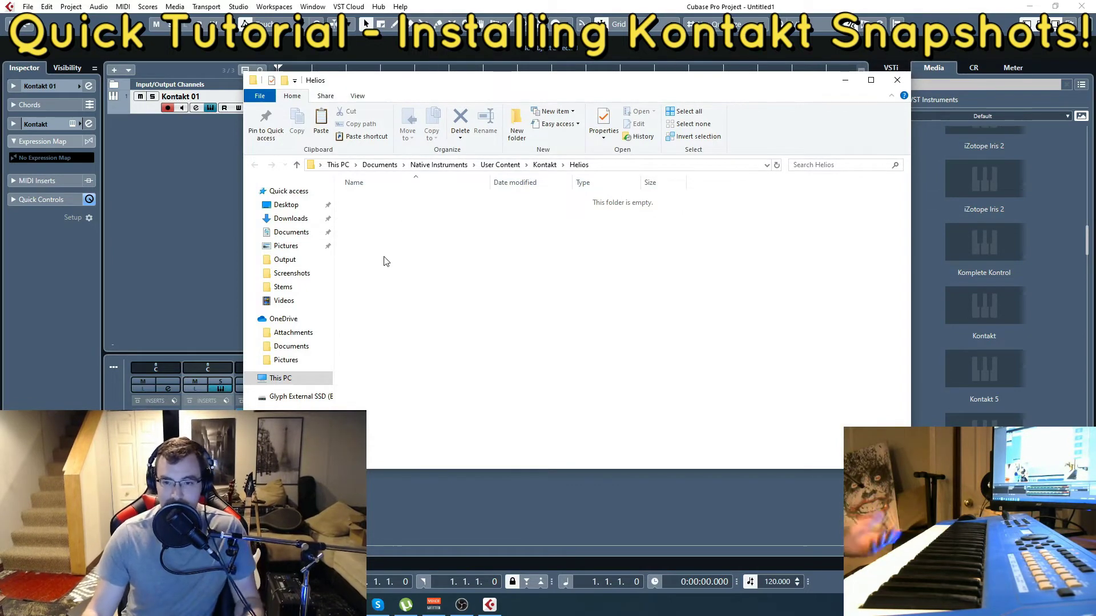
Step: Paste the copied Helios folder into the User Content > Kontakt > Helios folder
right_click(423, 249)
click(451, 327)
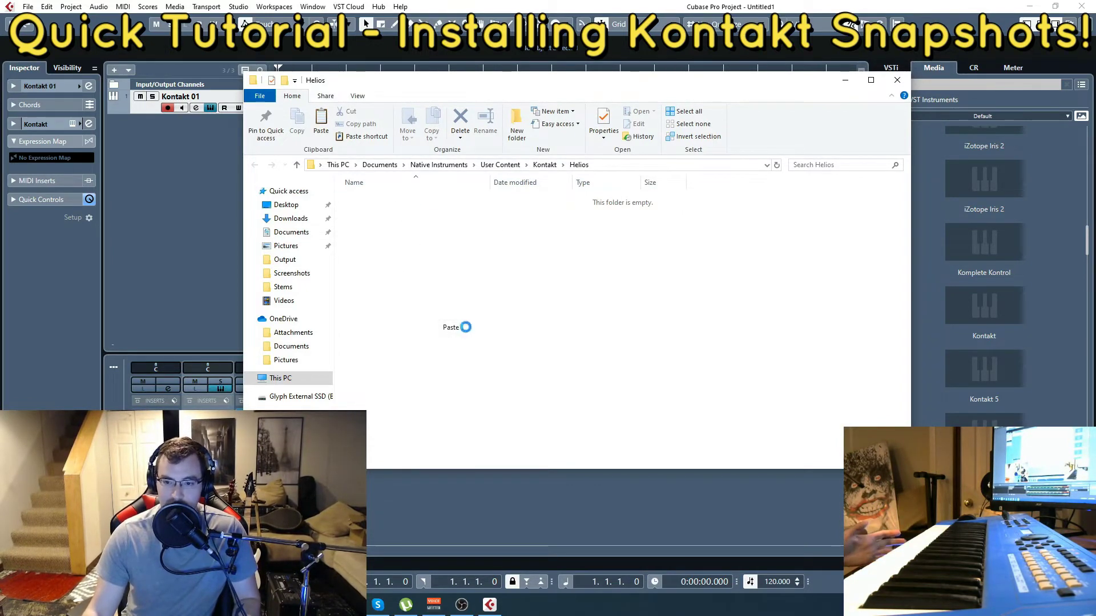
click(472, 292)
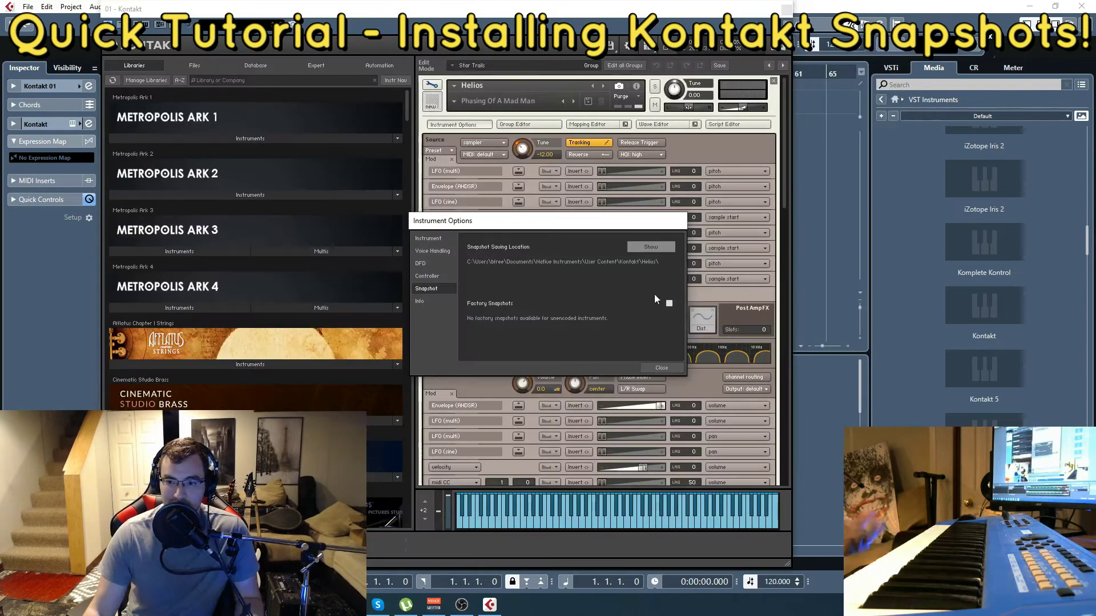
Step: Leave Helios's instrument options and edit view, and load the Ditron Sequence snapshot from the Helios category
click(667, 302)
click(431, 85)
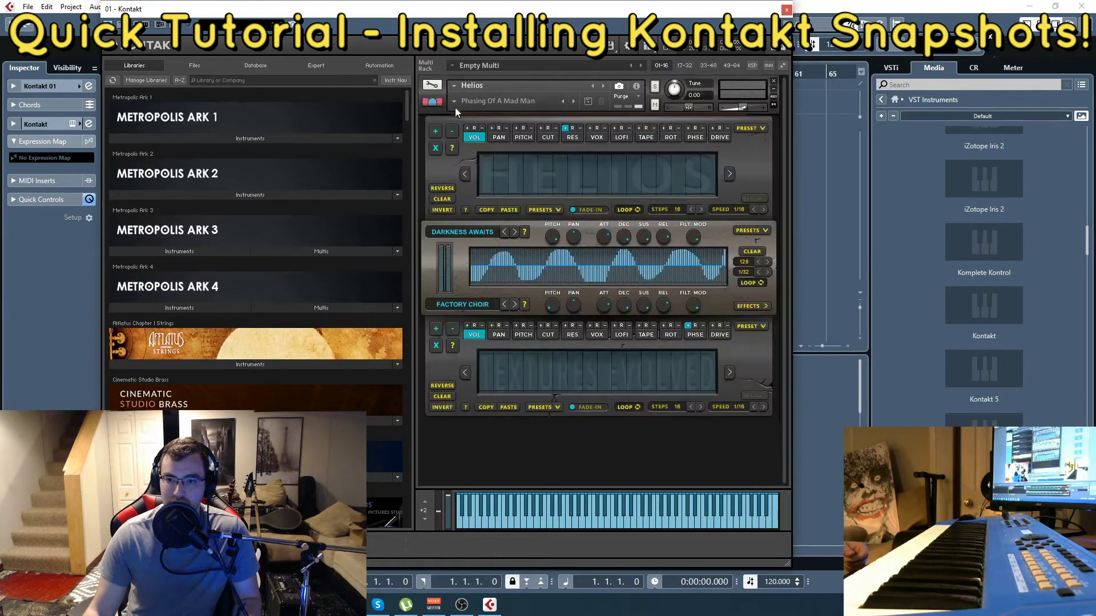
click(454, 101)
mouse_move(470, 113)
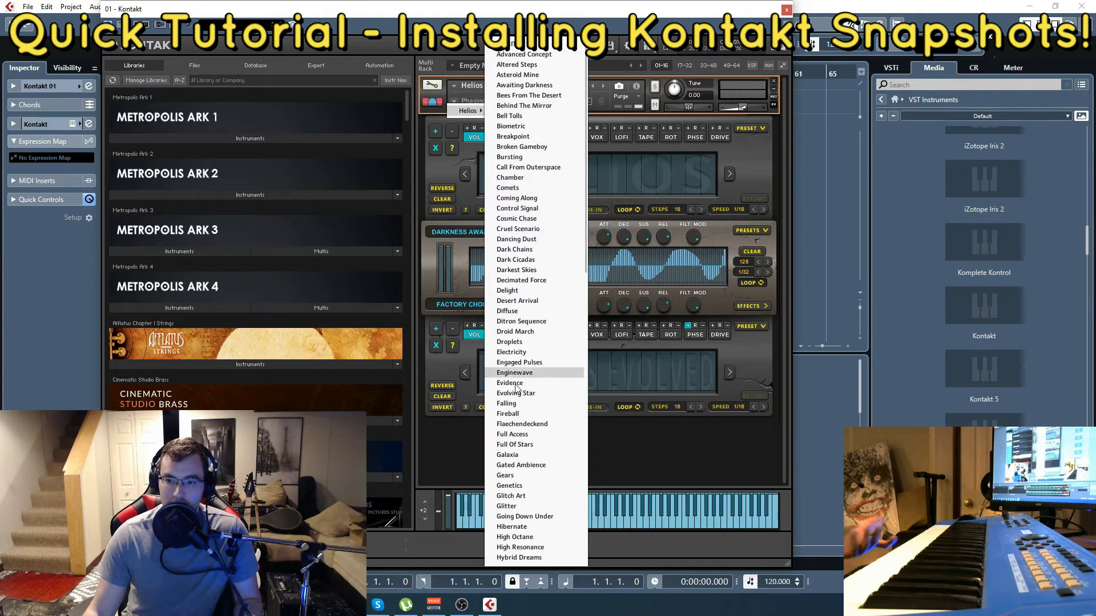
click(520, 322)
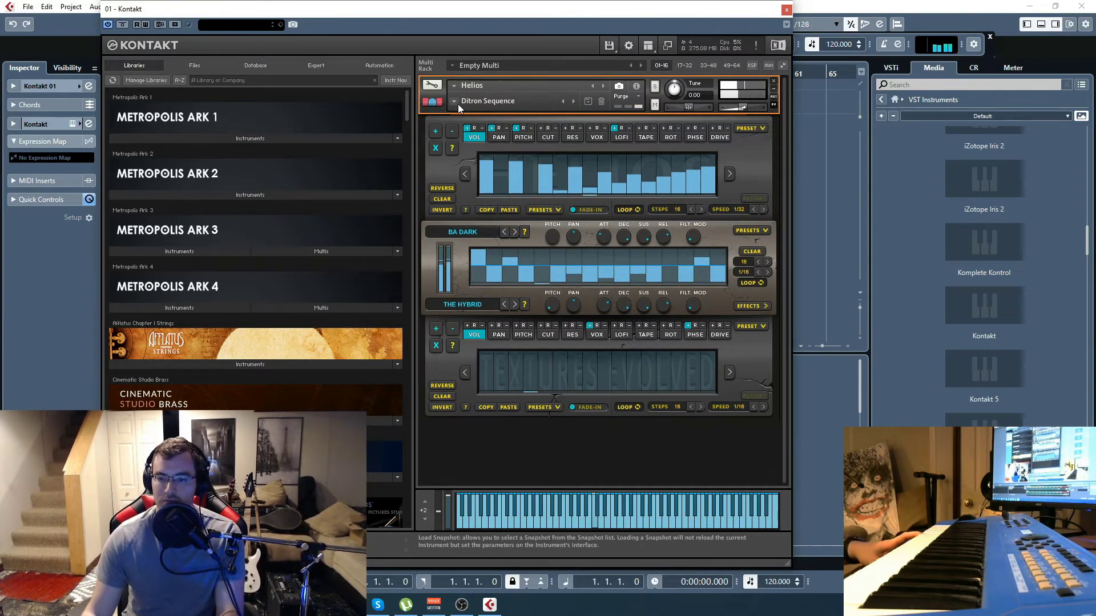
Step: Flatten the pattern between BA Dark and The Hybrid towards its centre line, and redraw BA Dark's volume pattern with an early peak
drag(471, 259, 622, 277)
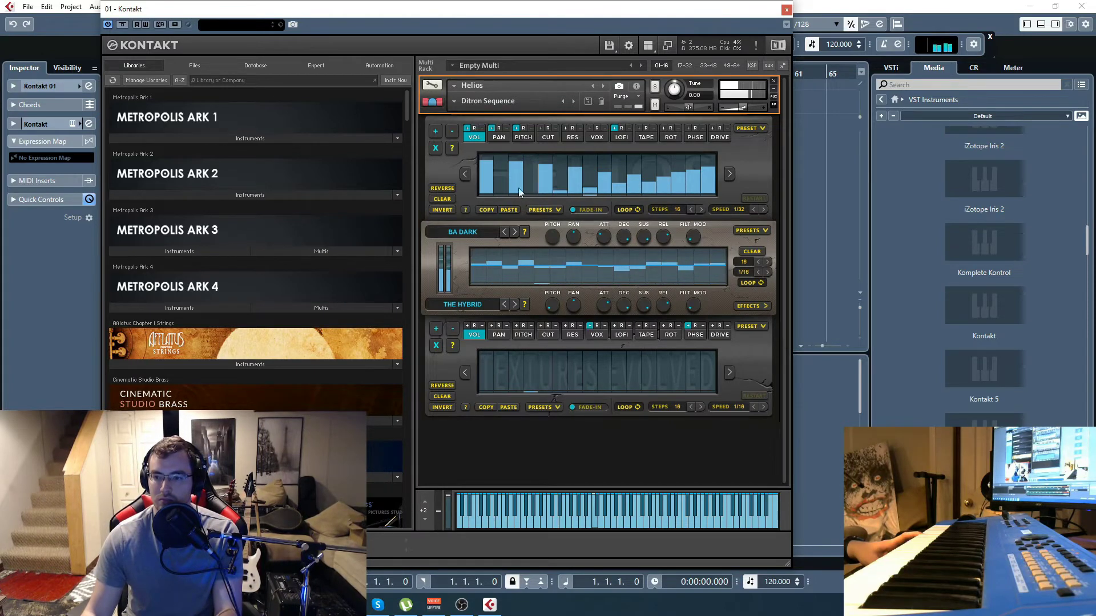
mouse_move(518, 187)
mouse_down()
mouse_move(497, 181)
mouse_move(714, 185)
mouse_move(489, 181)
mouse_move(537, 170)
mouse_move(549, 179)
mouse_up()
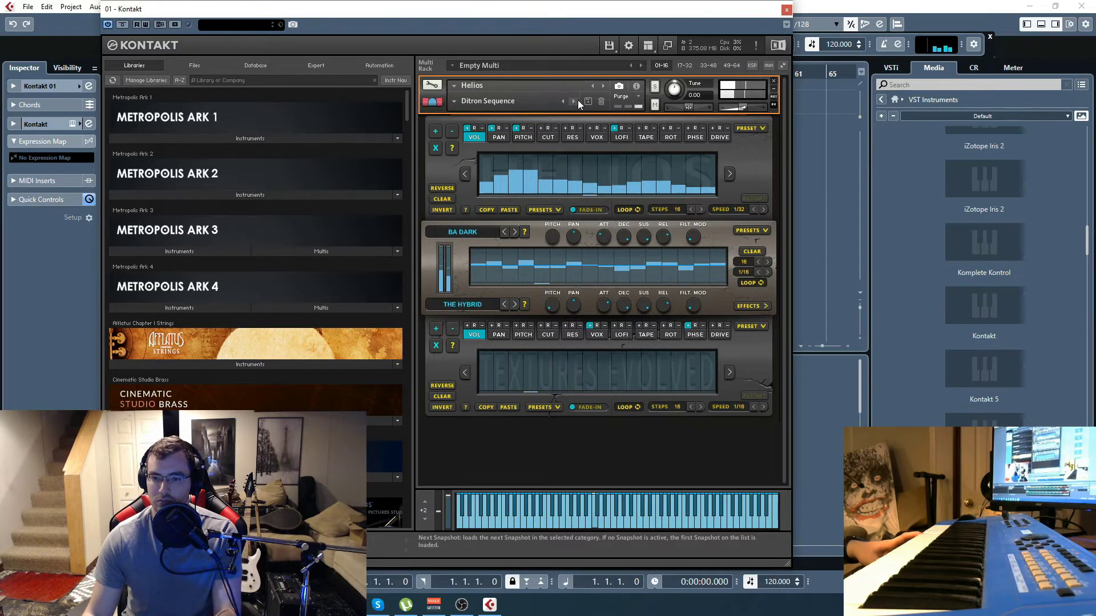
Step: Load the Evolving Star snapshot and set the PD Broken Star layer's volume pattern to 16 steps
click(454, 100)
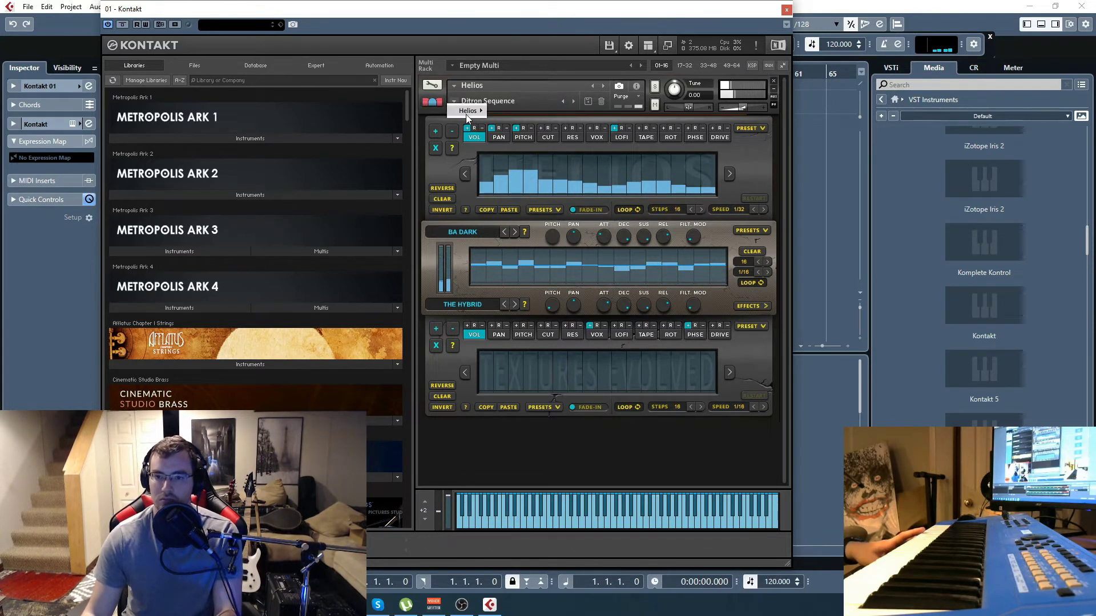
mouse_move(465, 114)
click(537, 393)
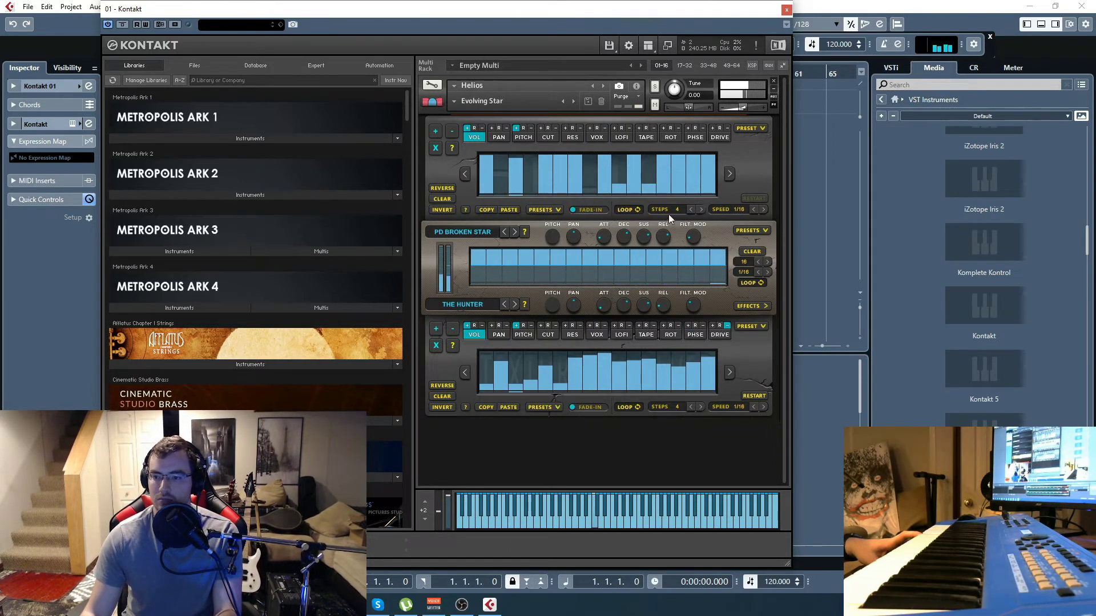
click(701, 210)
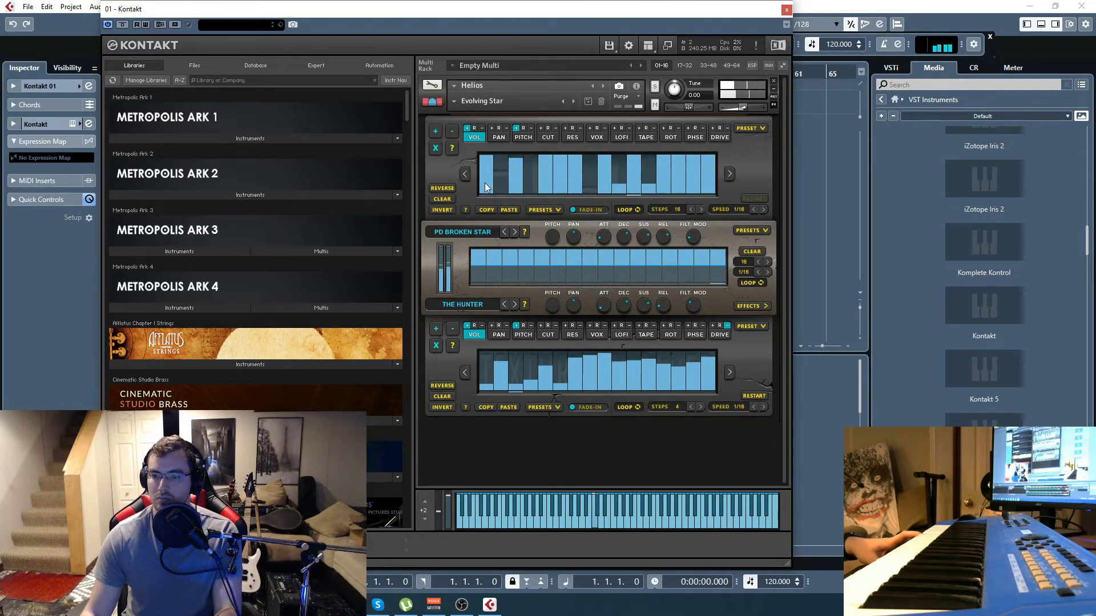
Step: Redraw PD Broken Star's volume pattern as two rounded peaks, and the pattern between it and The Hunter as an uneven wave
drag(484, 182, 605, 172)
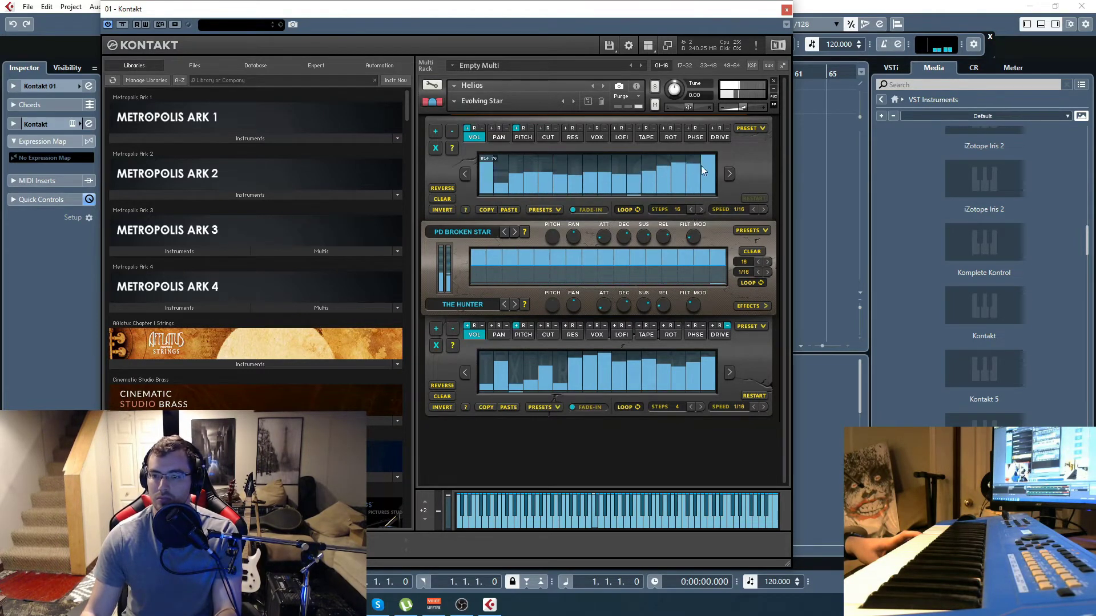
drag(701, 165, 714, 172)
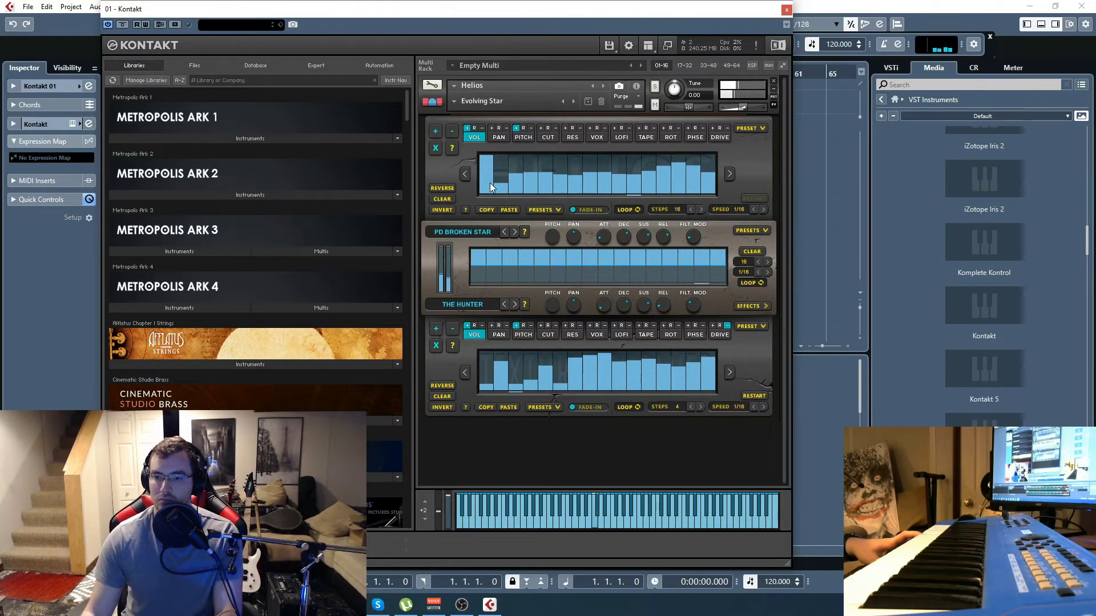
drag(490, 183, 562, 160)
drag(621, 189, 704, 163)
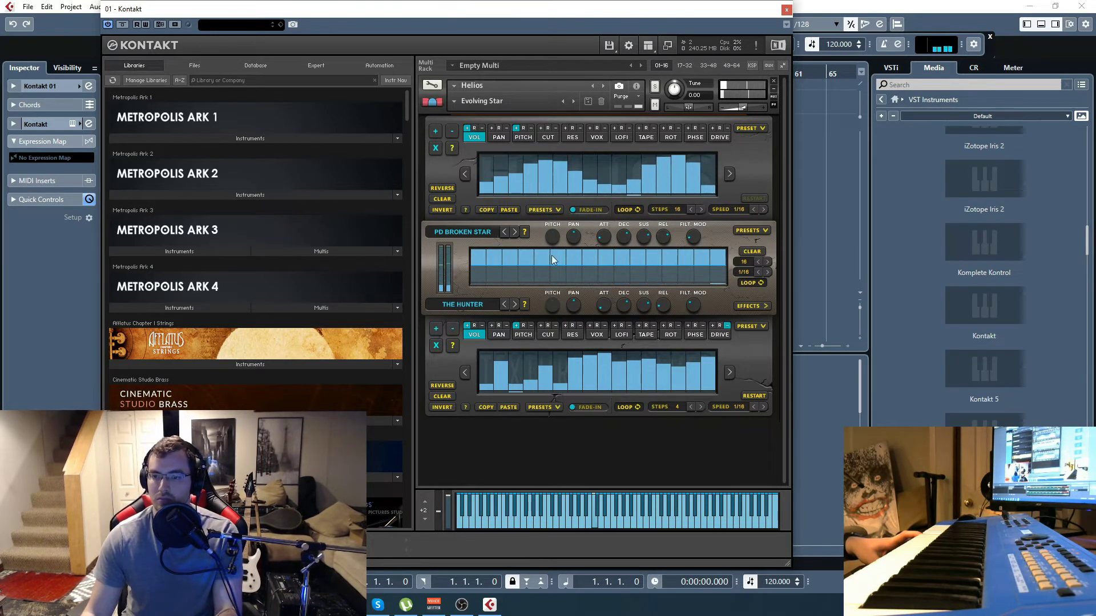
mouse_move(552, 255)
mouse_down()
mouse_move(495, 273)
mouse_move(654, 283)
mouse_move(720, 265)
mouse_up()
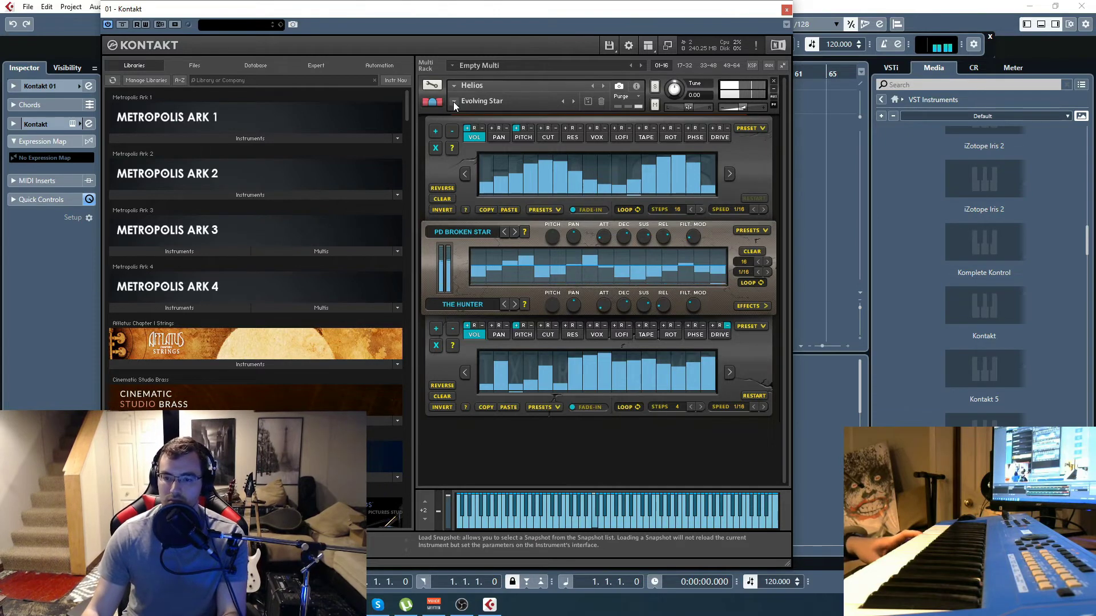
Step: Set The Hunter layer's volume pattern to 16 steps and redraw it with low bars in the first half and none in the second
click(700, 408)
click(701, 409)
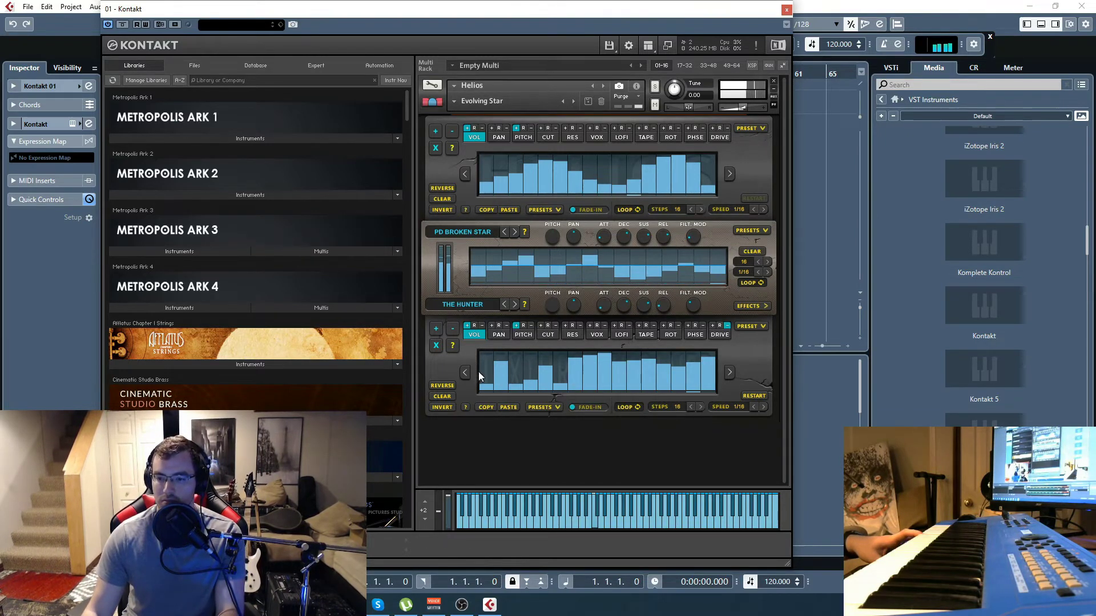
mouse_move(480, 377)
mouse_down()
mouse_move(514, 388)
mouse_move(726, 390)
mouse_move(605, 394)
mouse_move(583, 379)
mouse_up()
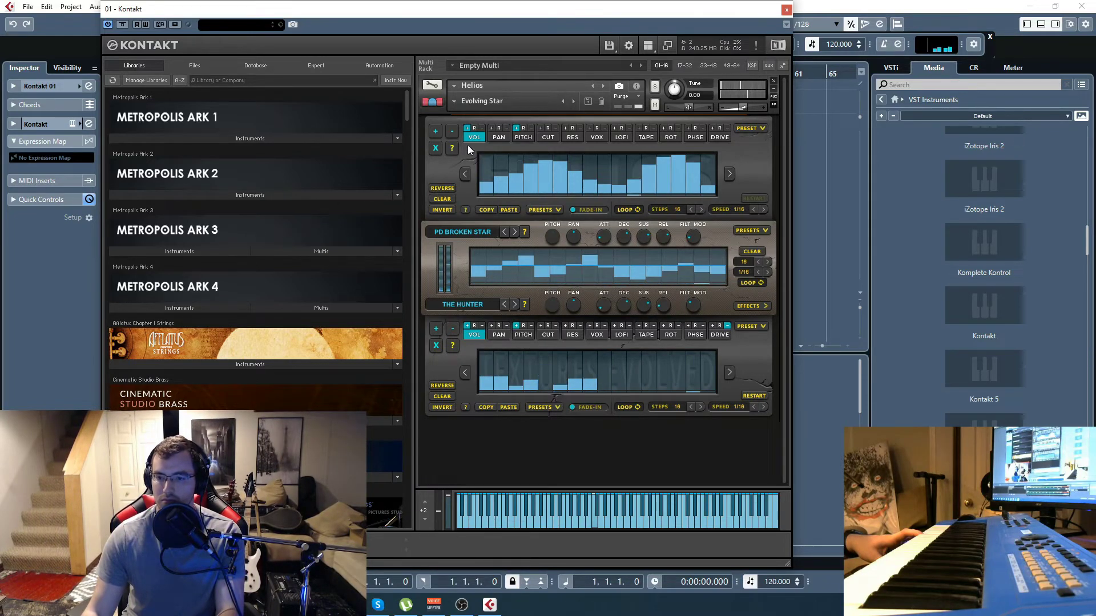
Step: Load the High Resonance snapshot and reshape the Factory Choir layer's pan pattern
click(453, 103)
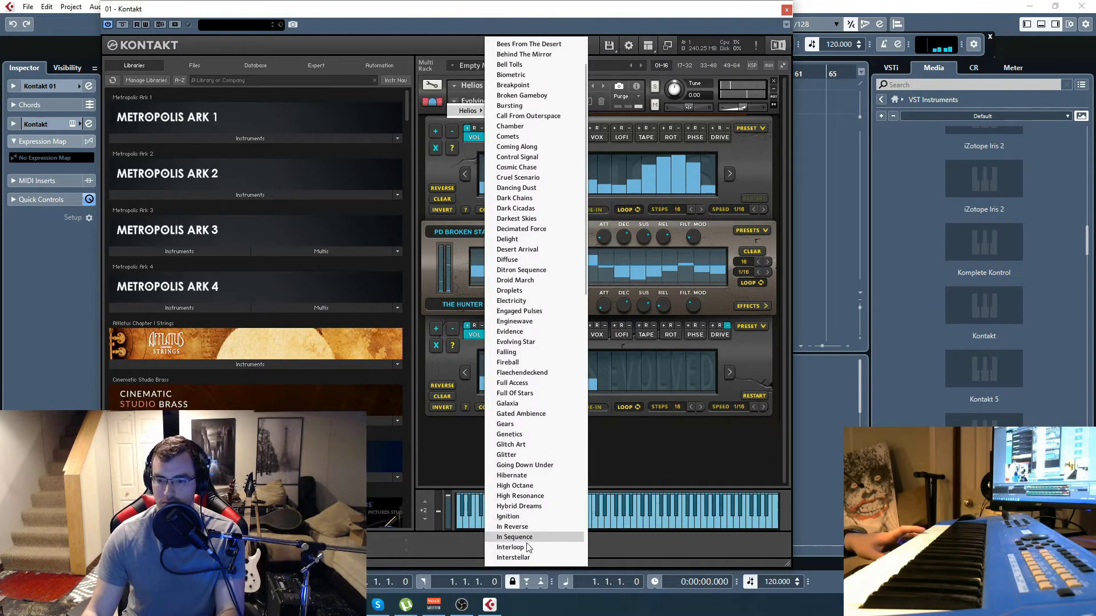
scroll(526, 485, down, 5)
click(523, 351)
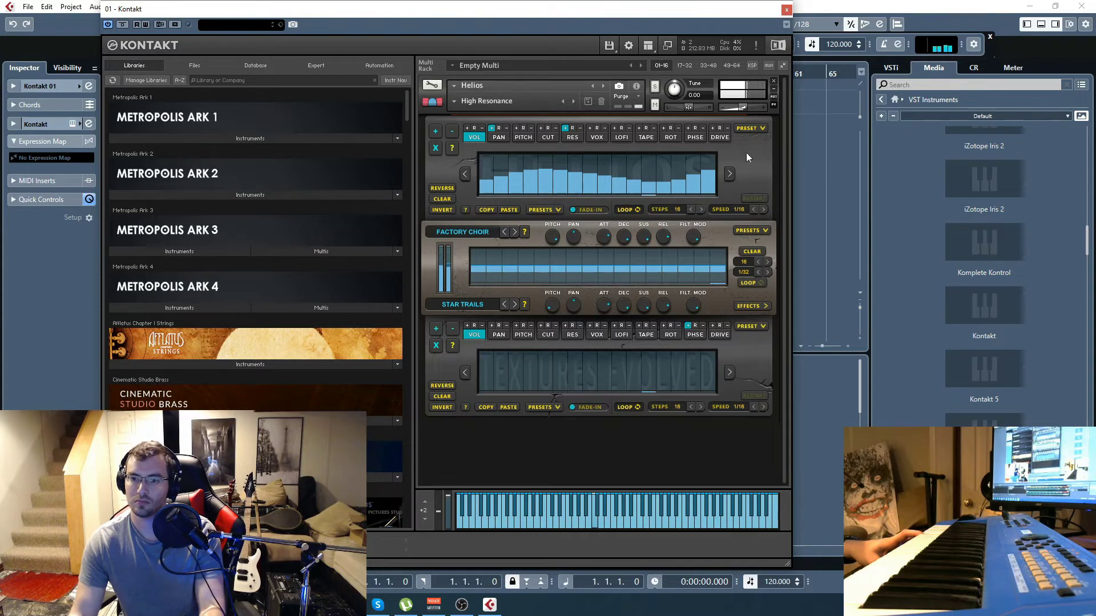
click(500, 139)
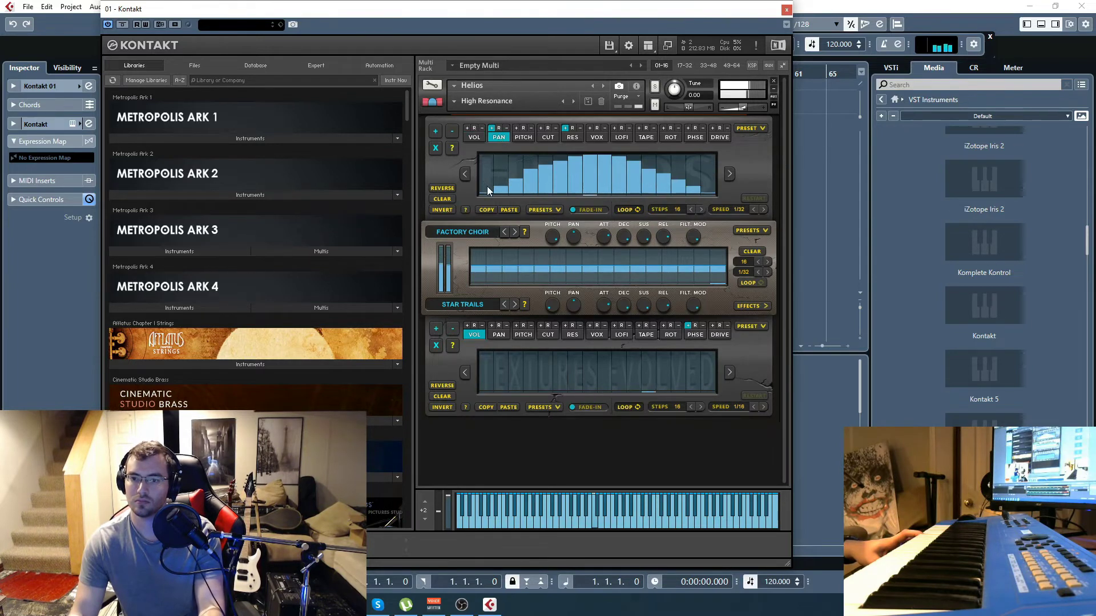
mouse_move(540, 187)
mouse_down()
mouse_move(736, 148)
mouse_move(488, 157)
mouse_move(528, 191)
mouse_move(577, 159)
mouse_move(687, 180)
mouse_up()
Step: Show the Factory Choir layer's pitch pattern, turn on its modulation and enable its R option
click(525, 138)
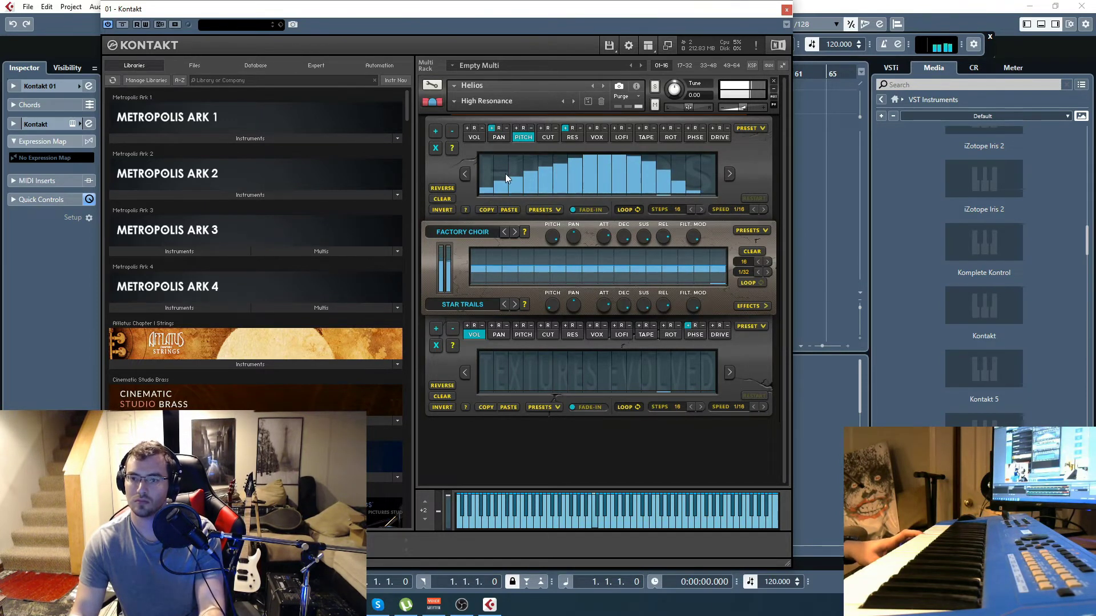
click(518, 129)
click(523, 128)
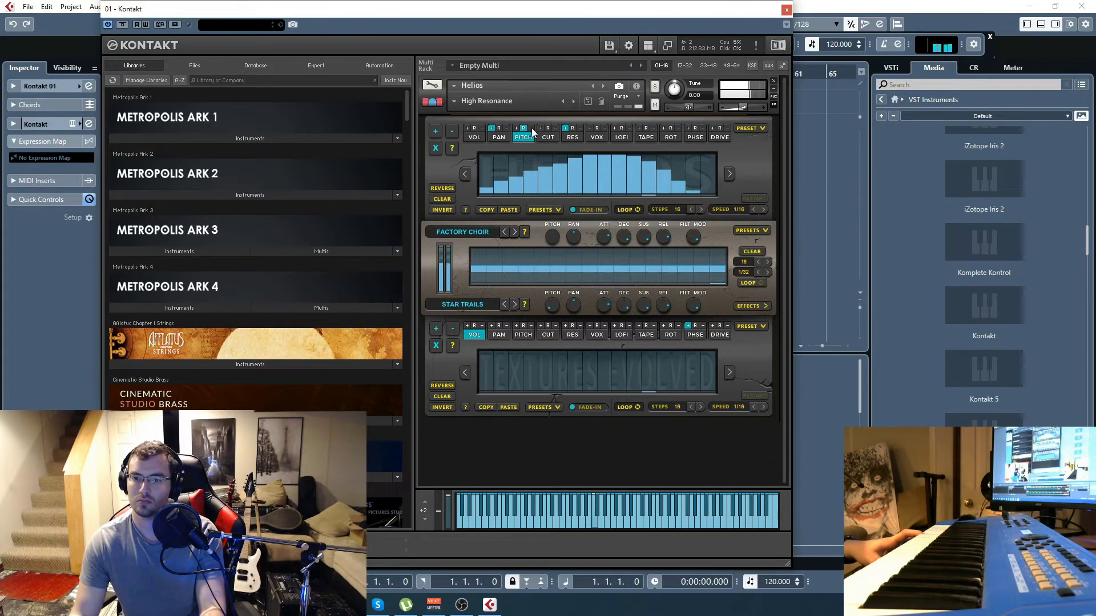
Step: Re-enable the R option for the Factory Choir layer's pitch, and draw an arch-shaped cut pattern with its + modulation on
click(531, 129)
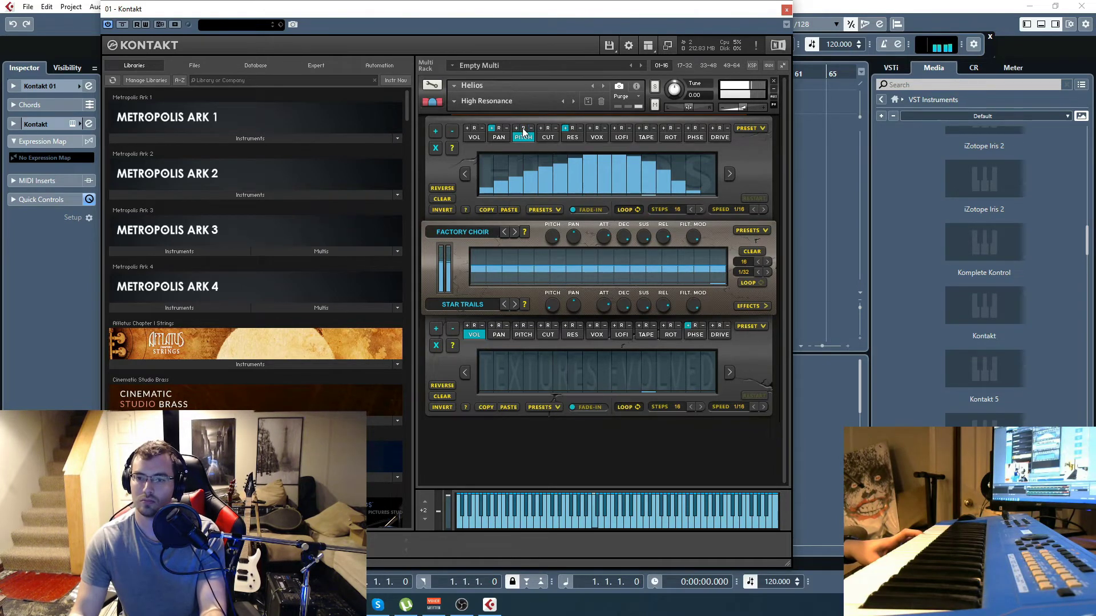
click(524, 129)
click(540, 128)
click(549, 138)
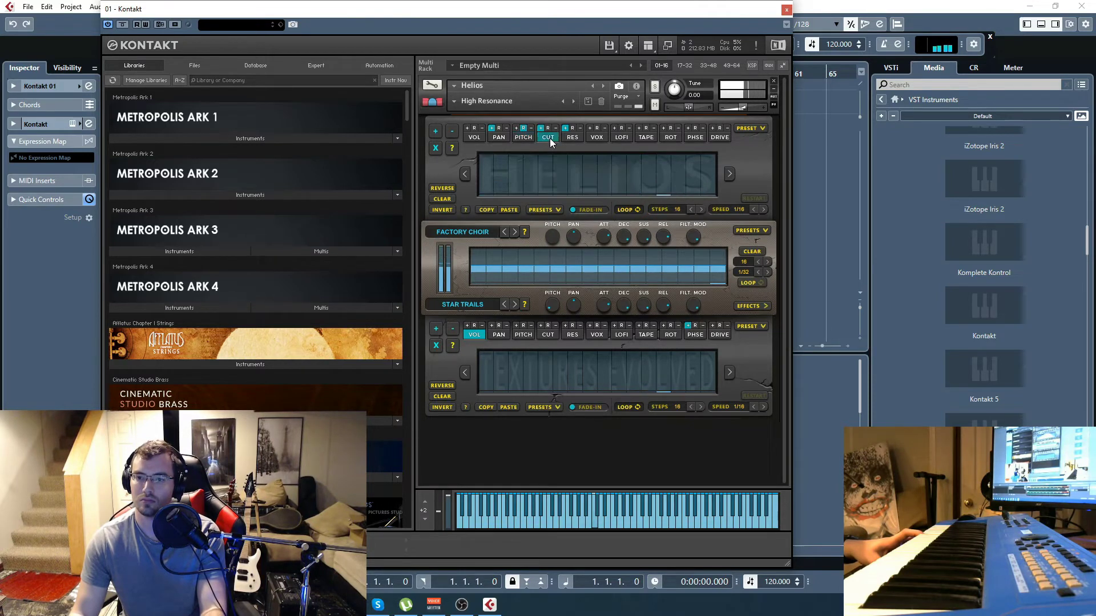
mouse_move(482, 185)
mouse_down()
mouse_move(619, 163)
mouse_move(722, 193)
mouse_up()
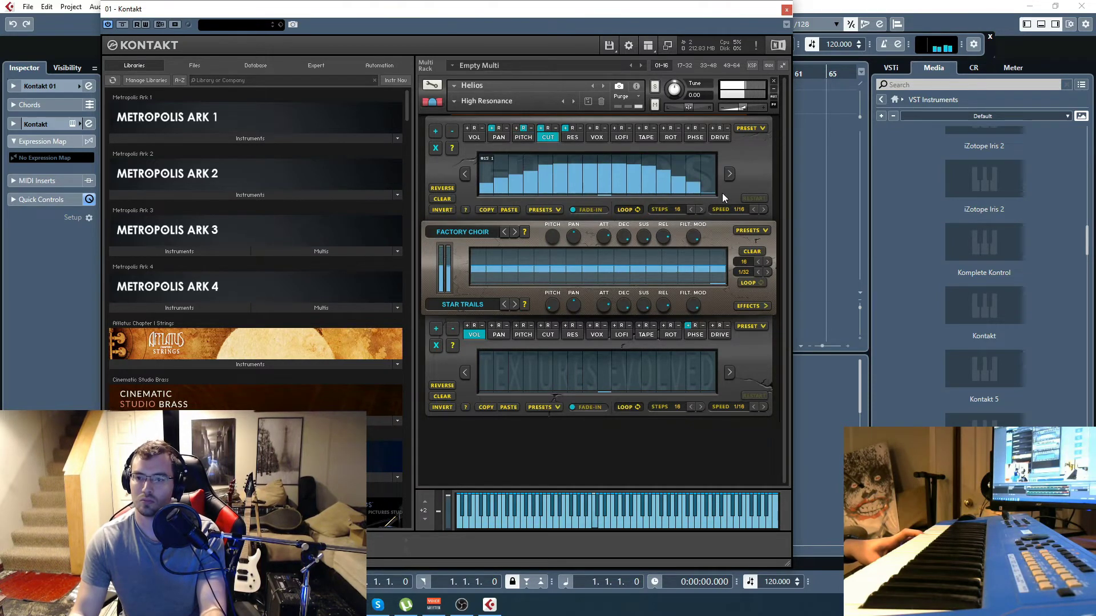
click(555, 128)
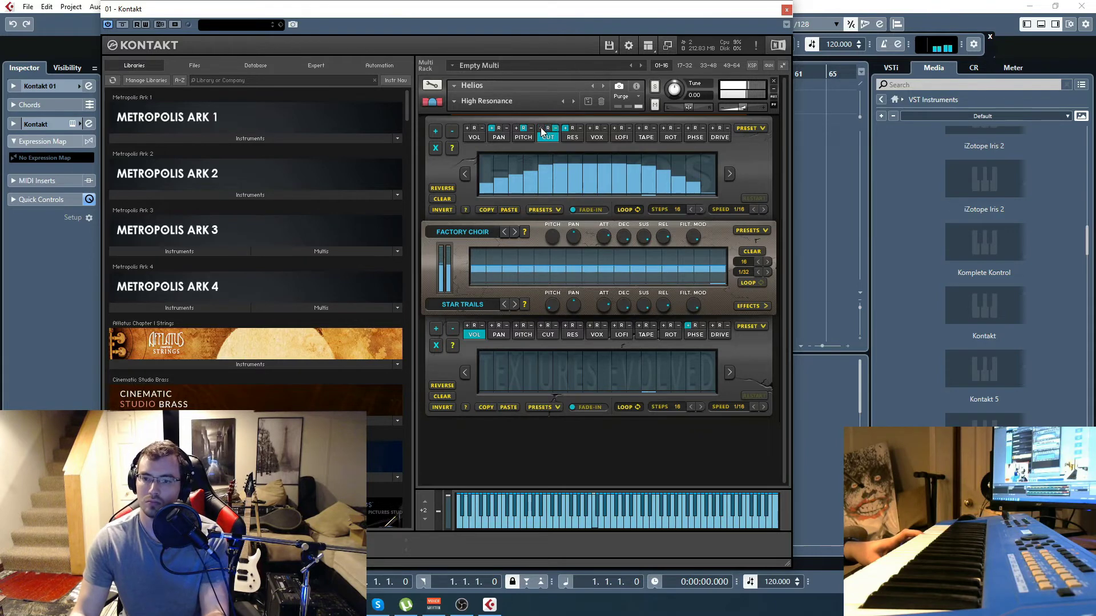
click(541, 128)
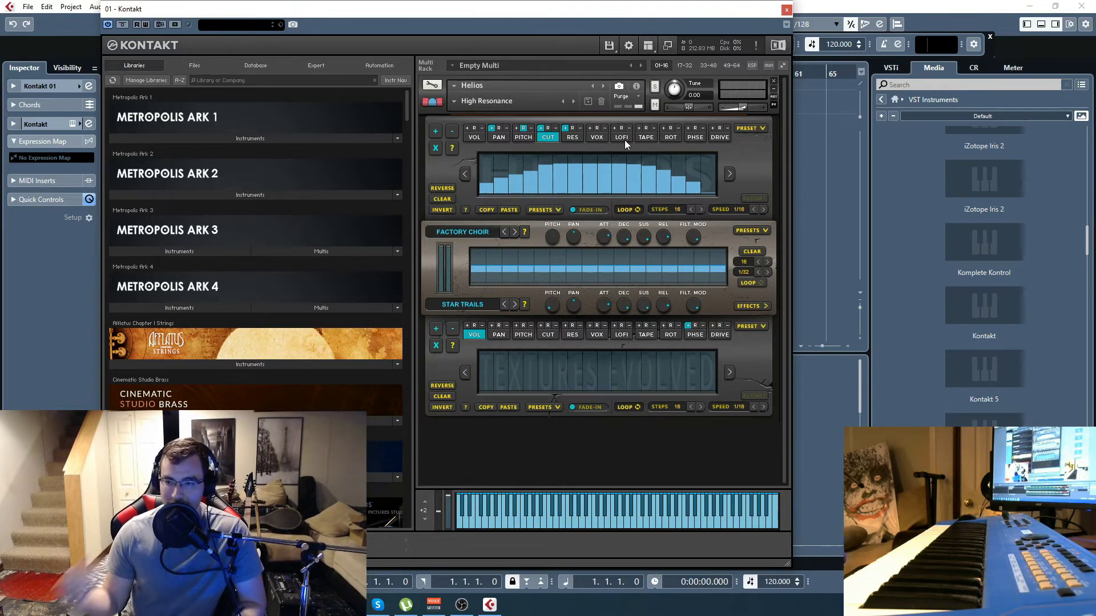
Step: Check the Factory Choir layer's volume and pan patterns, and load the Interstellar snapshot
click(476, 139)
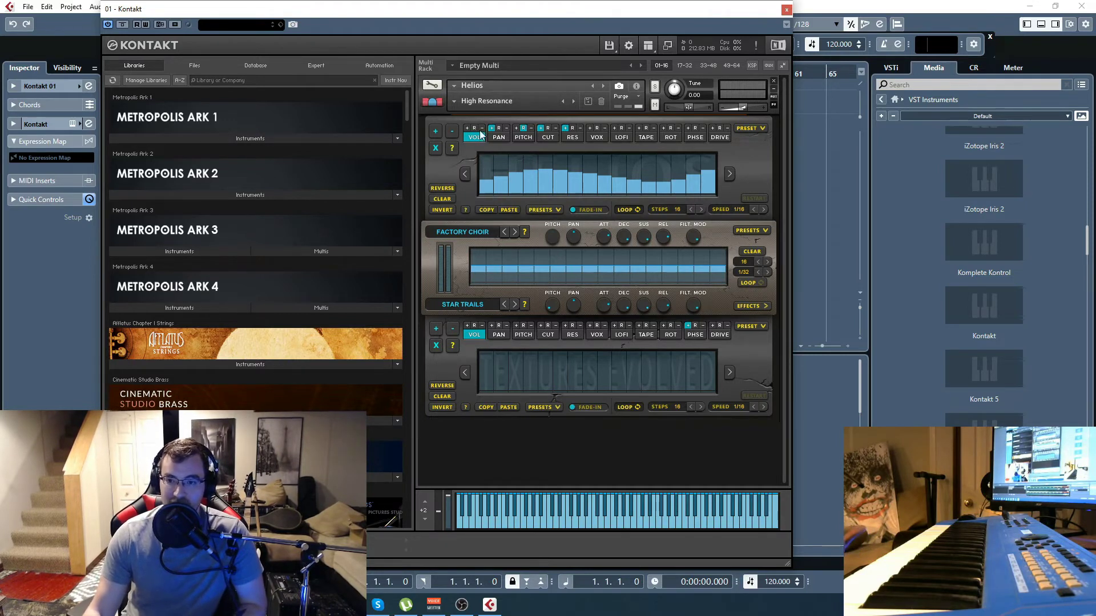
click(496, 137)
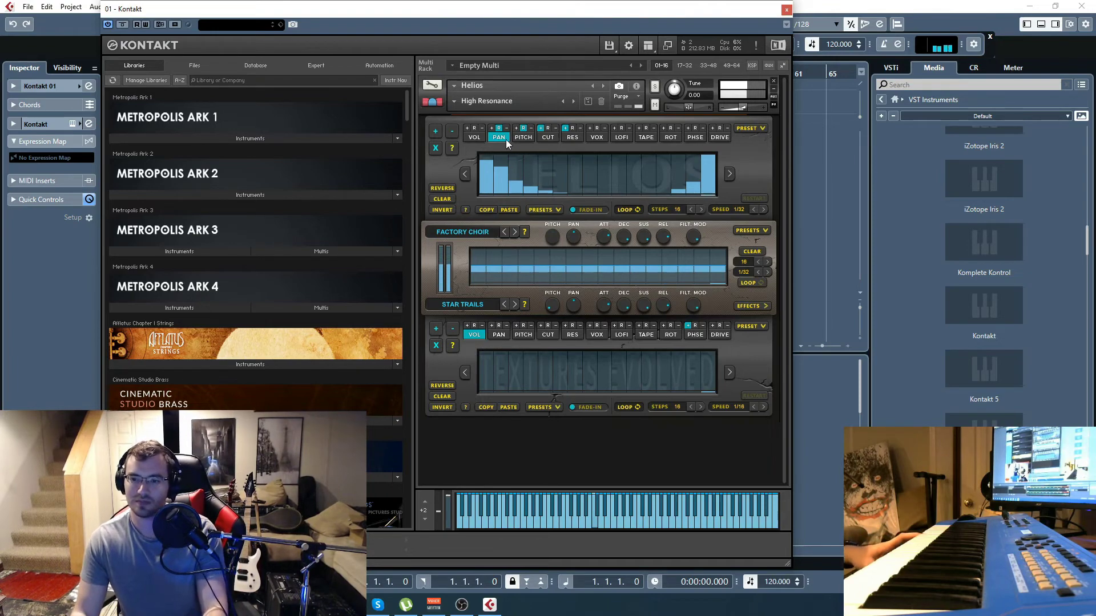
click(455, 102)
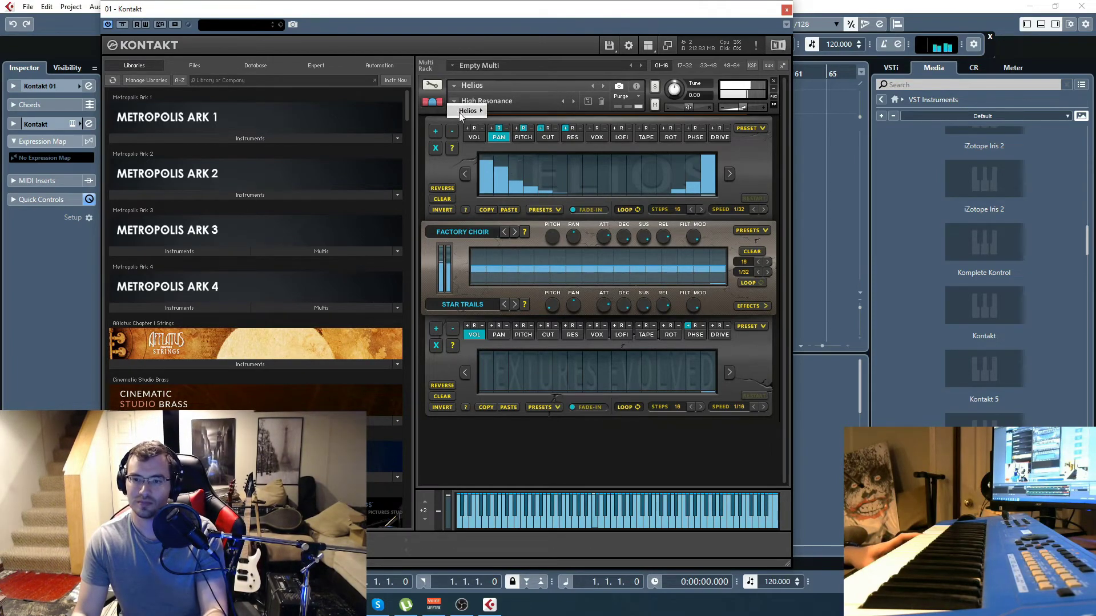
mouse_move(460, 111)
scroll(543, 485, down, 5)
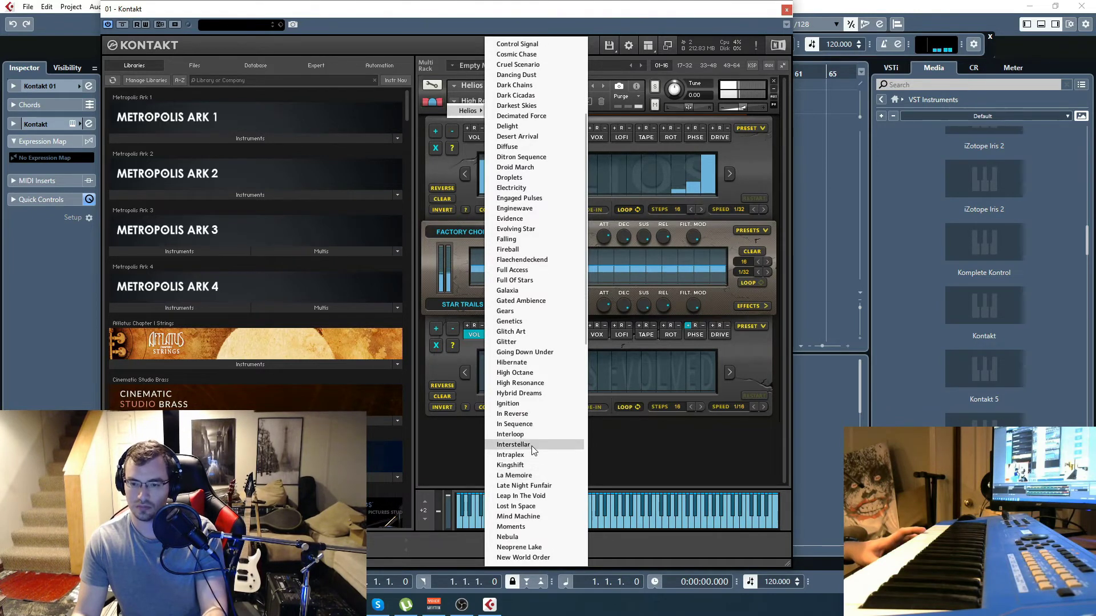
click(532, 445)
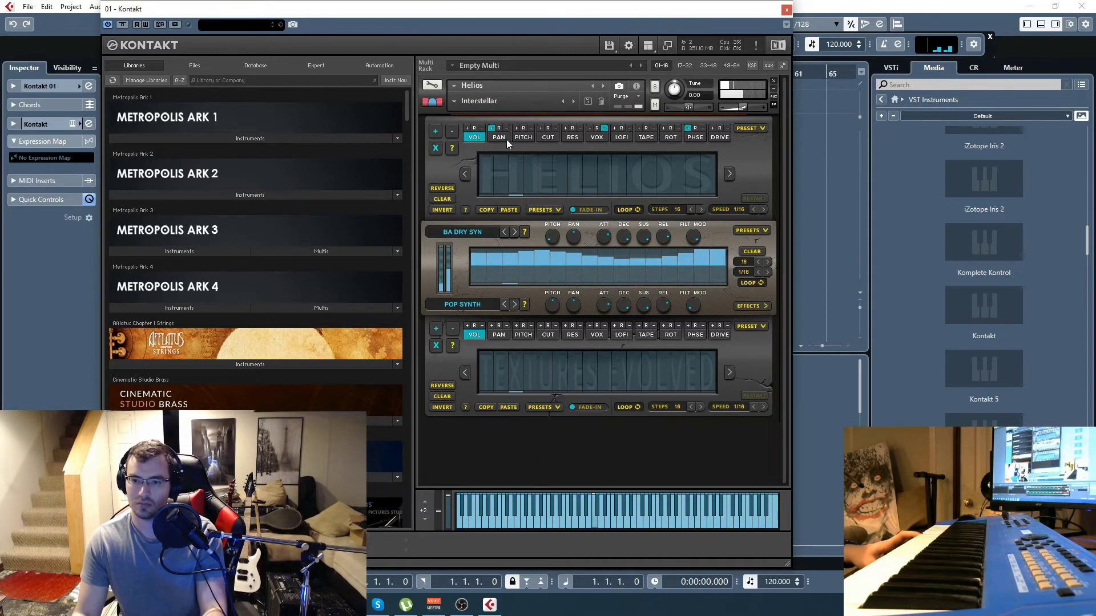
Step: Draw the BA Dry Syn layer's cut pattern as a single peak and its pitch pattern as a valley, with both modulations on
click(547, 138)
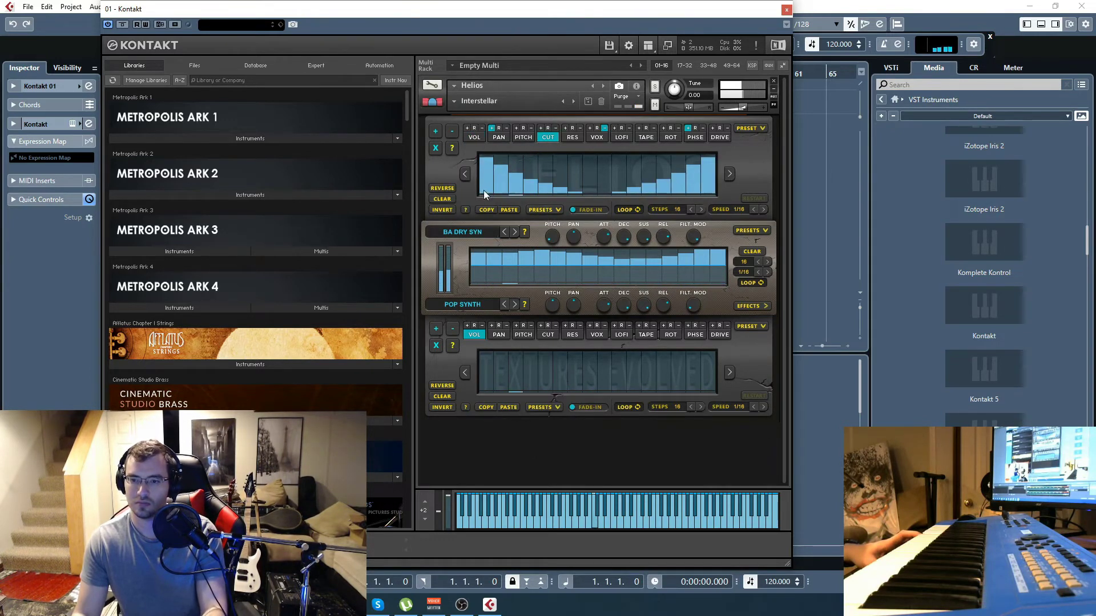
mouse_move(484, 190)
mouse_down()
mouse_move(660, 142)
mouse_move(708, 193)
mouse_up()
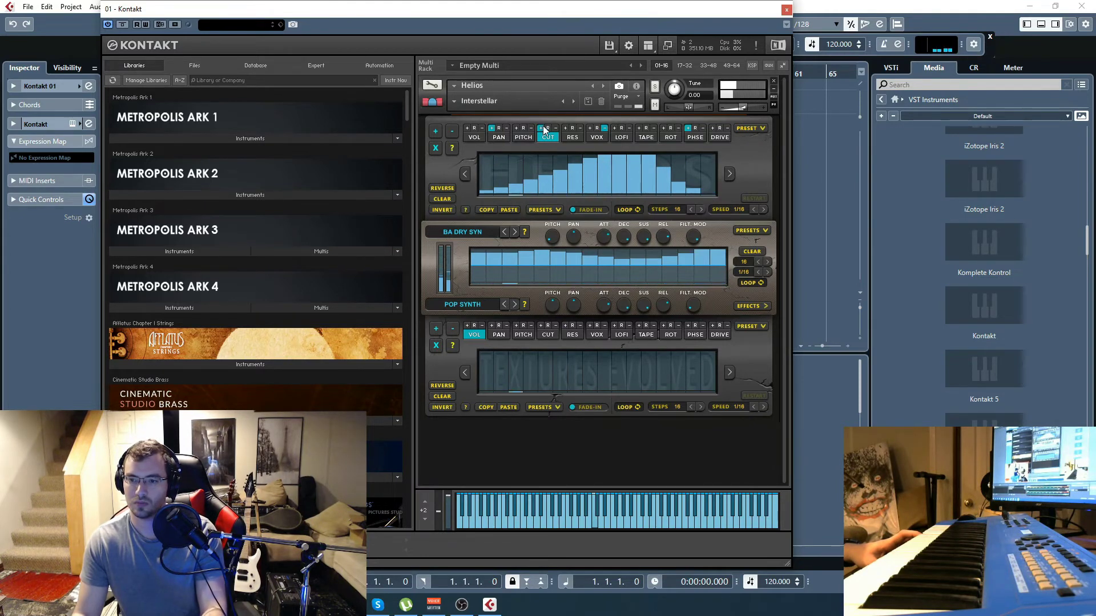
click(522, 136)
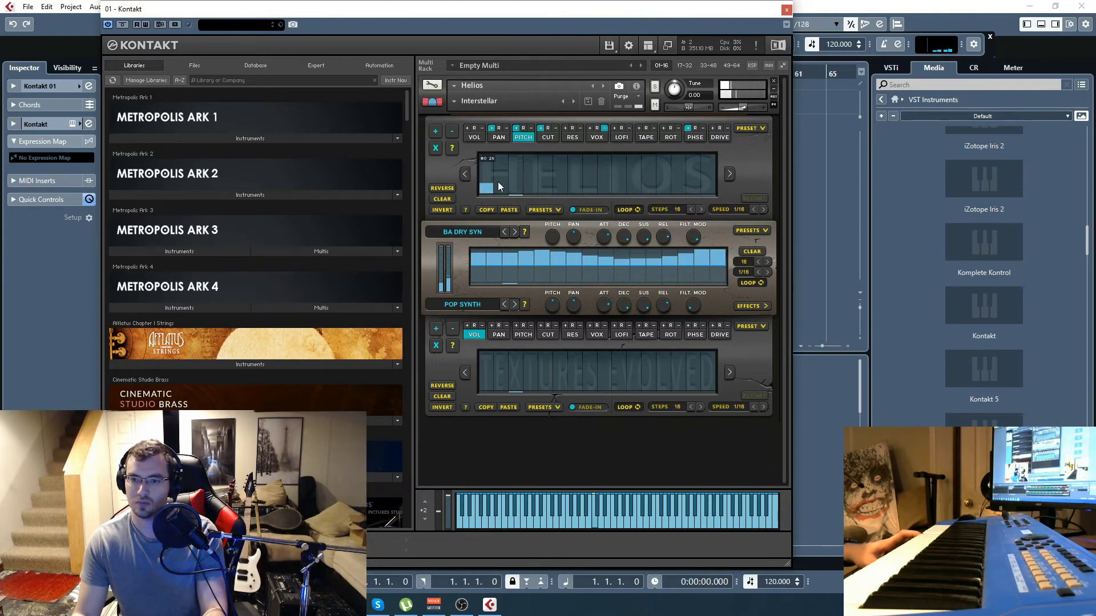
drag(624, 166, 708, 190)
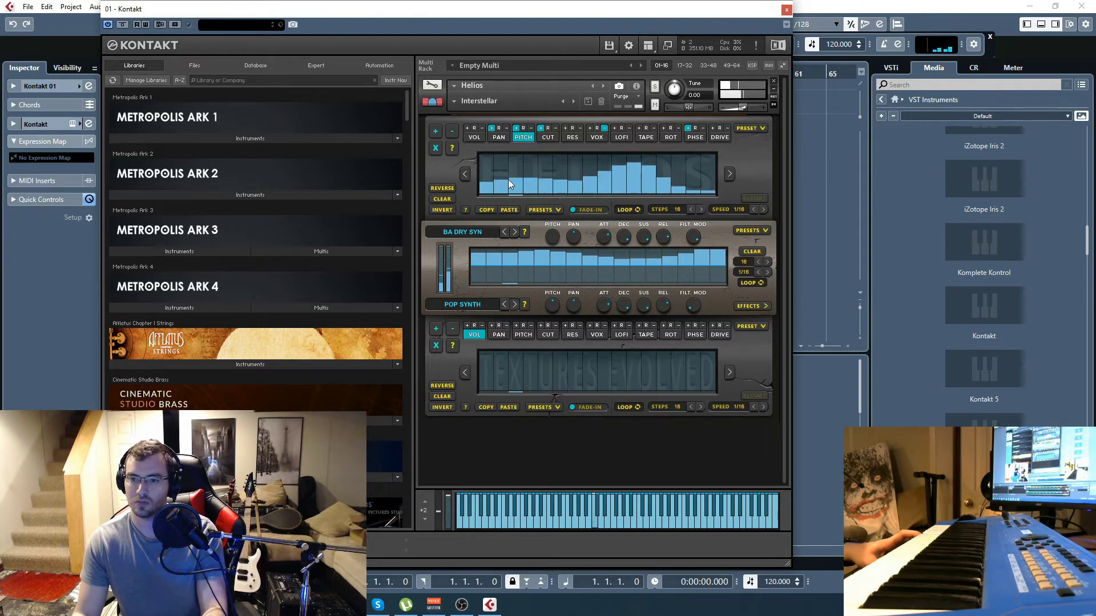
mouse_move(491, 160)
mouse_down()
mouse_move(529, 173)
mouse_move(659, 176)
mouse_move(703, 158)
mouse_up()
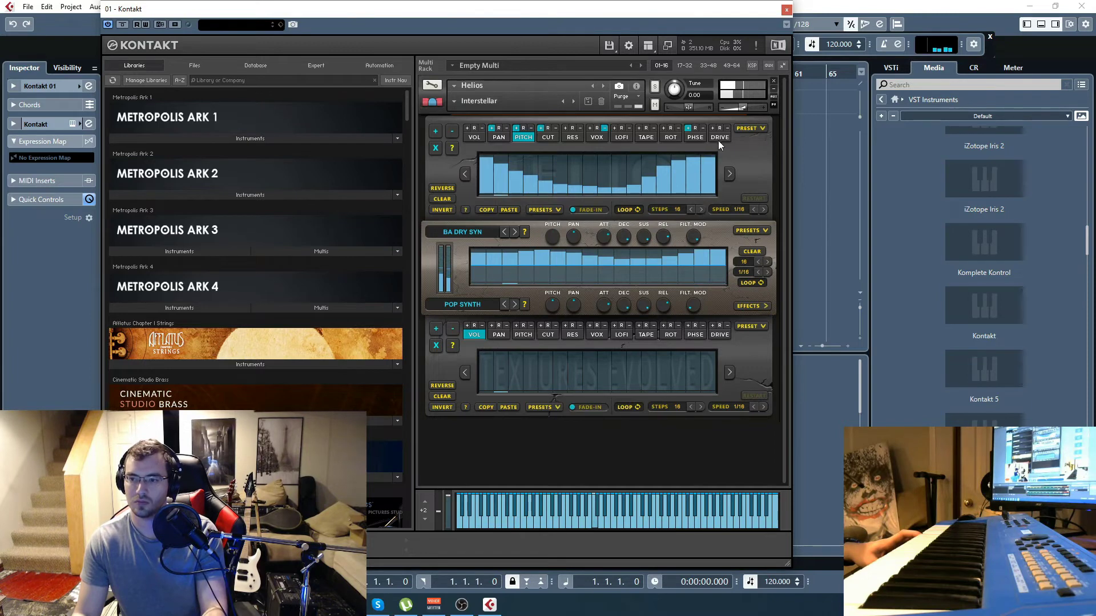
Step: Draw a drive pattern for the BA Dry Syn layer with high bars at both ends and a peak between, with modulation on
click(718, 138)
mouse_move(490, 183)
mouse_down()
mouse_move(605, 166)
mouse_move(706, 200)
mouse_up()
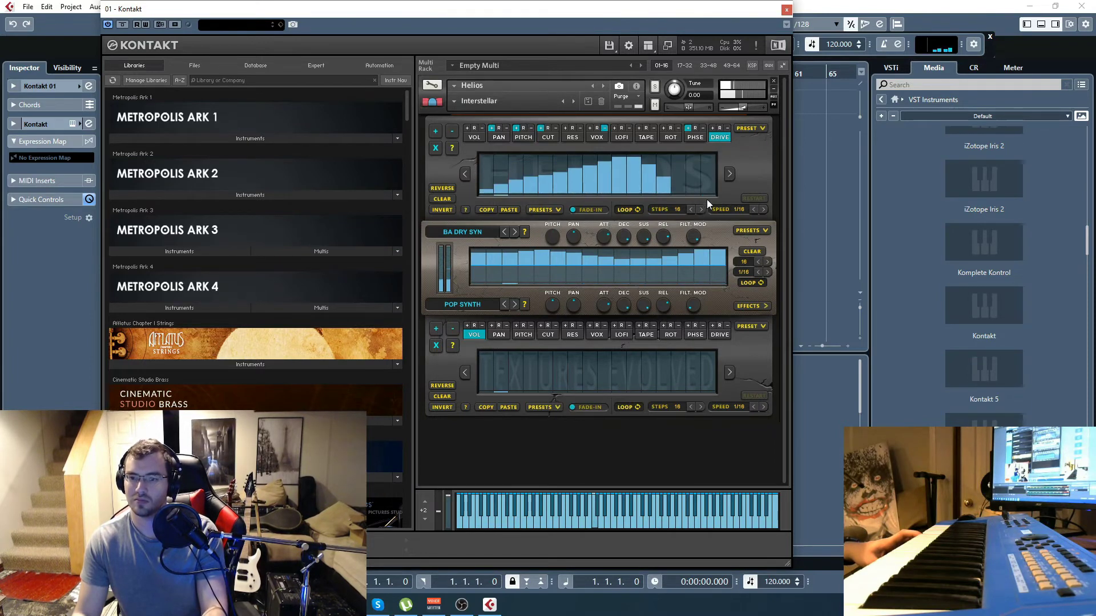
click(714, 129)
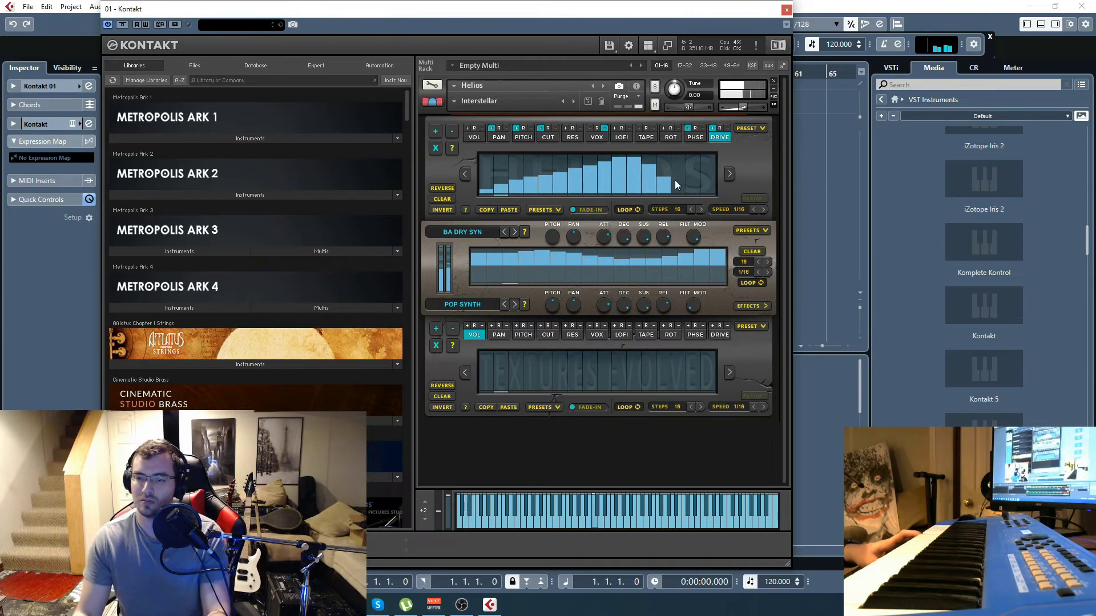
drag(675, 180, 717, 156)
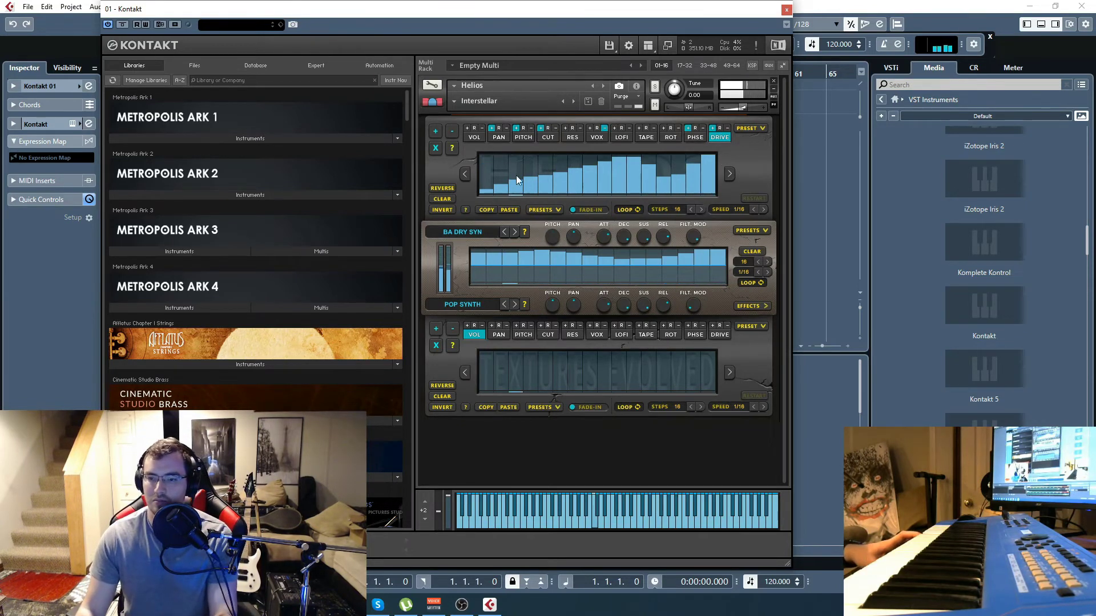
drag(484, 156, 574, 180)
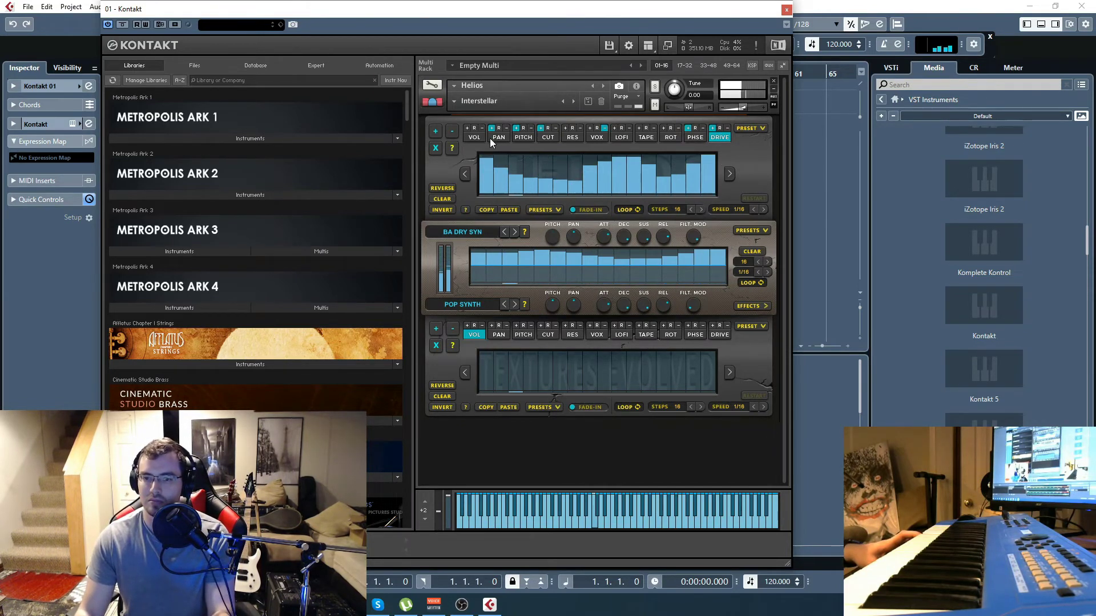
Step: Enable the R option for the BA Dry Syn layer's pitch, and redraw the pattern between the two layers as a gentle arch
click(524, 137)
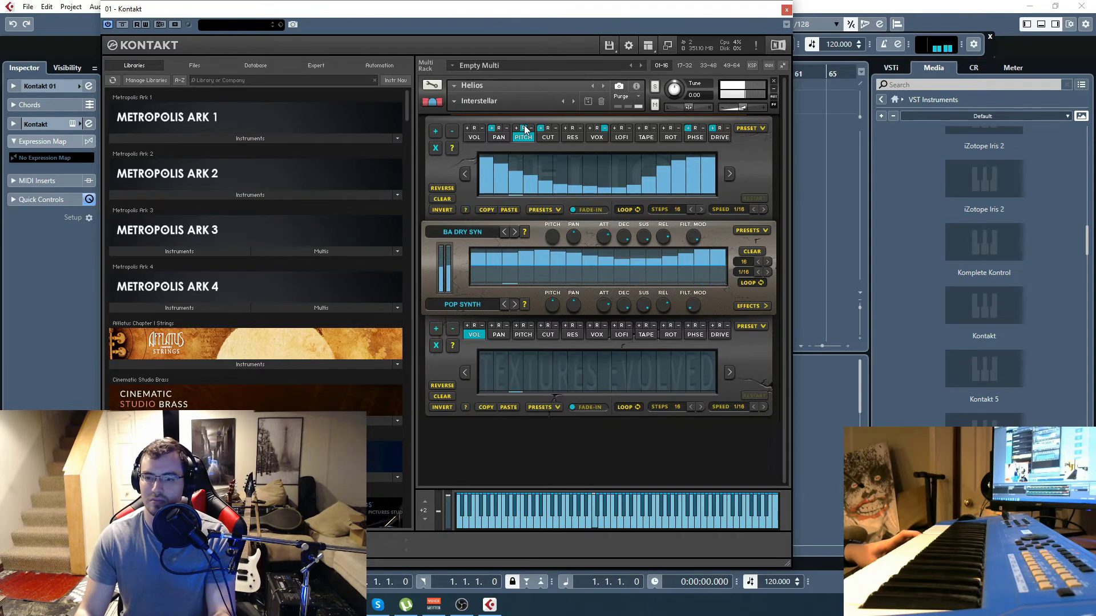
mouse_move(480, 258)
mouse_down()
mouse_move(632, 273)
mouse_move(724, 258)
mouse_up()
drag(480, 273, 725, 276)
drag(478, 258, 723, 262)
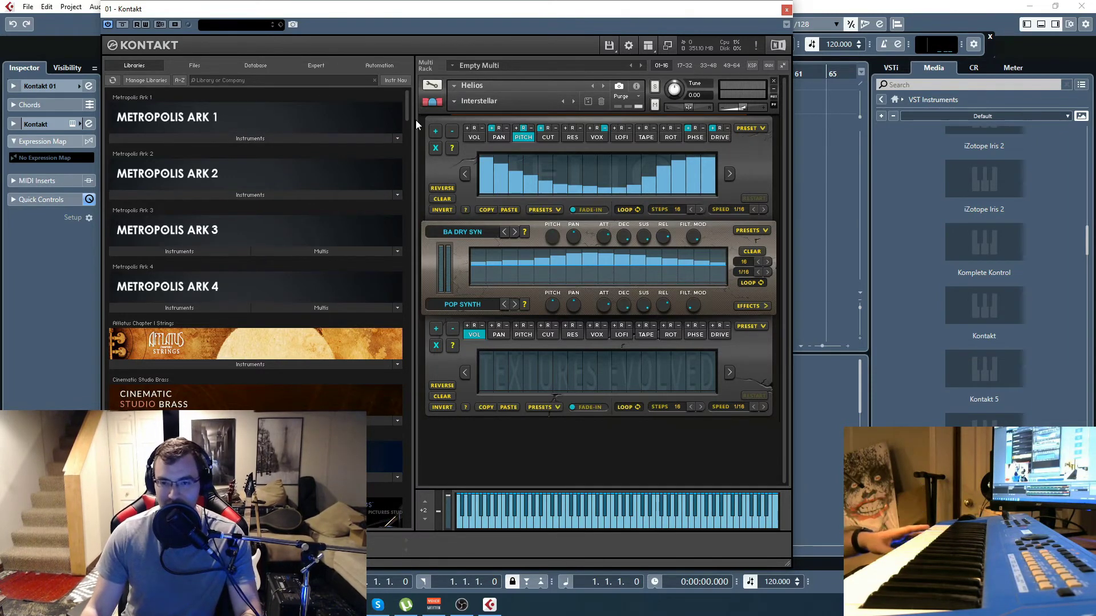
Step: Load the Gated Ambience snapshot and show the Ambiance II layer's pan pattern
drag(516, 6, 518, 10)
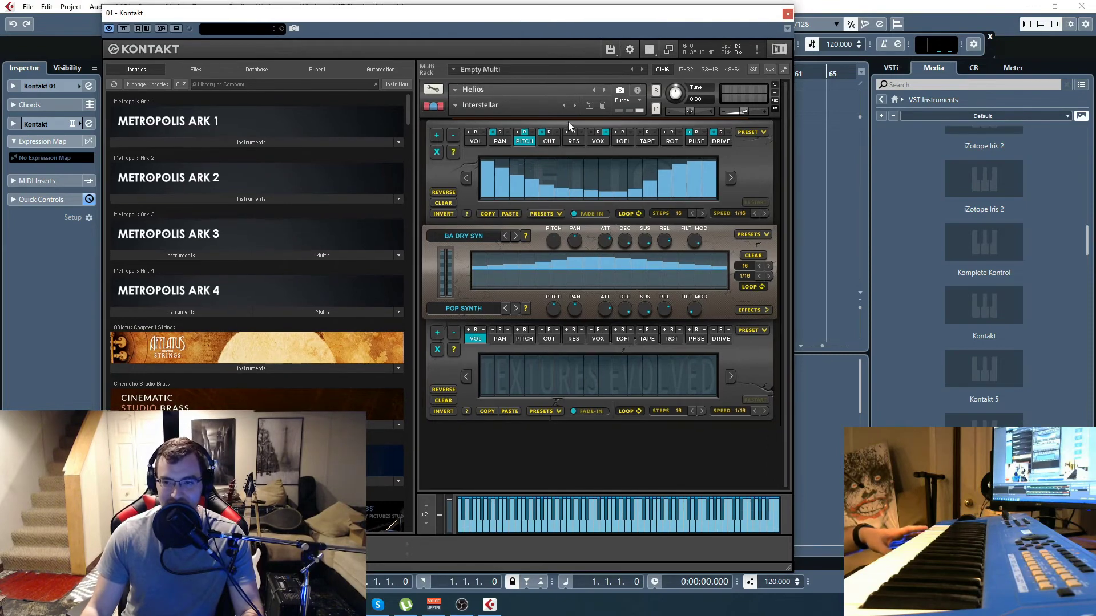
mouse_move(471, 115)
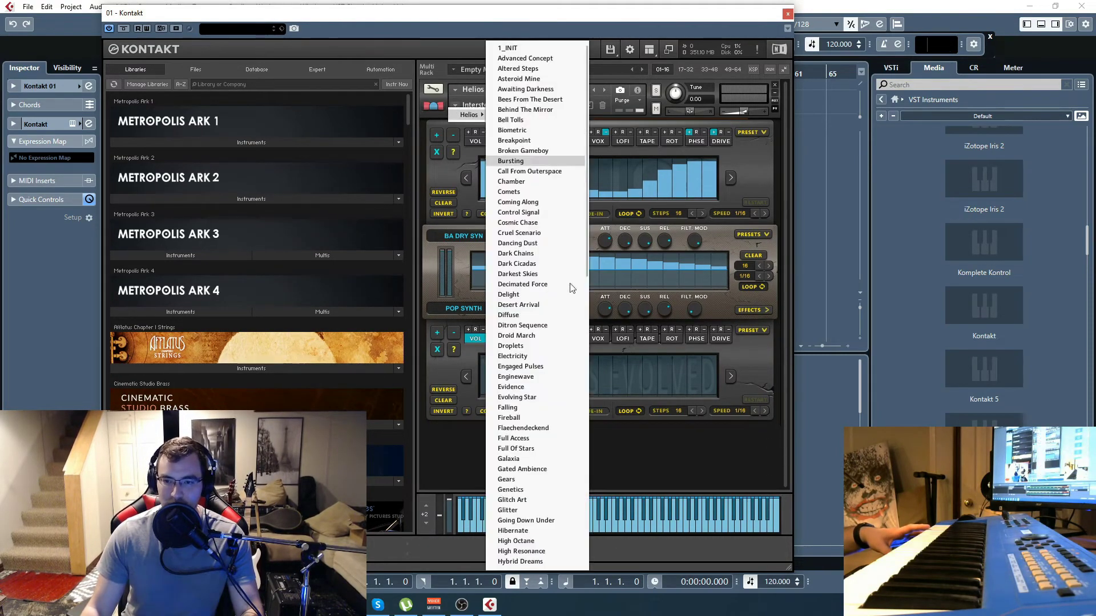
click(524, 469)
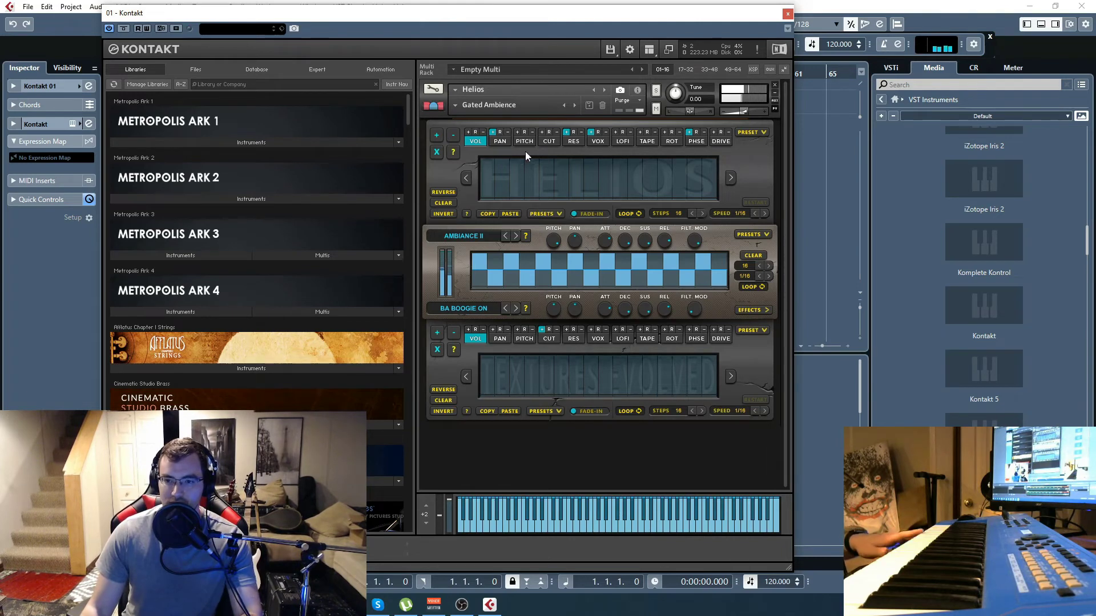
click(499, 141)
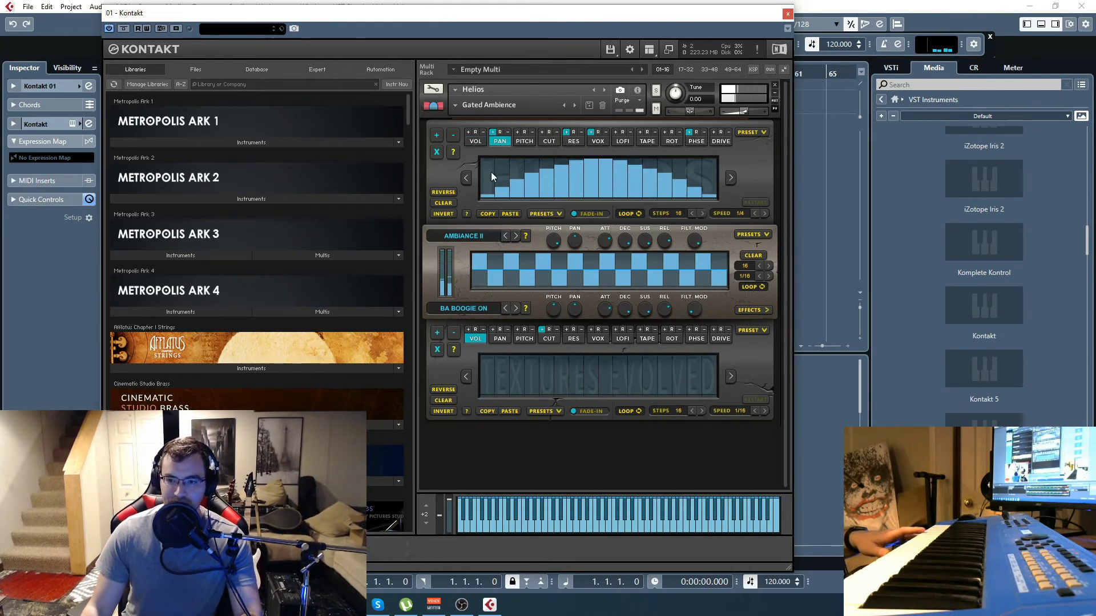
Step: Give the Ambiance II layer an arch-shaped pitch pattern, try its + and R options, and leave its modulation off
click(523, 142)
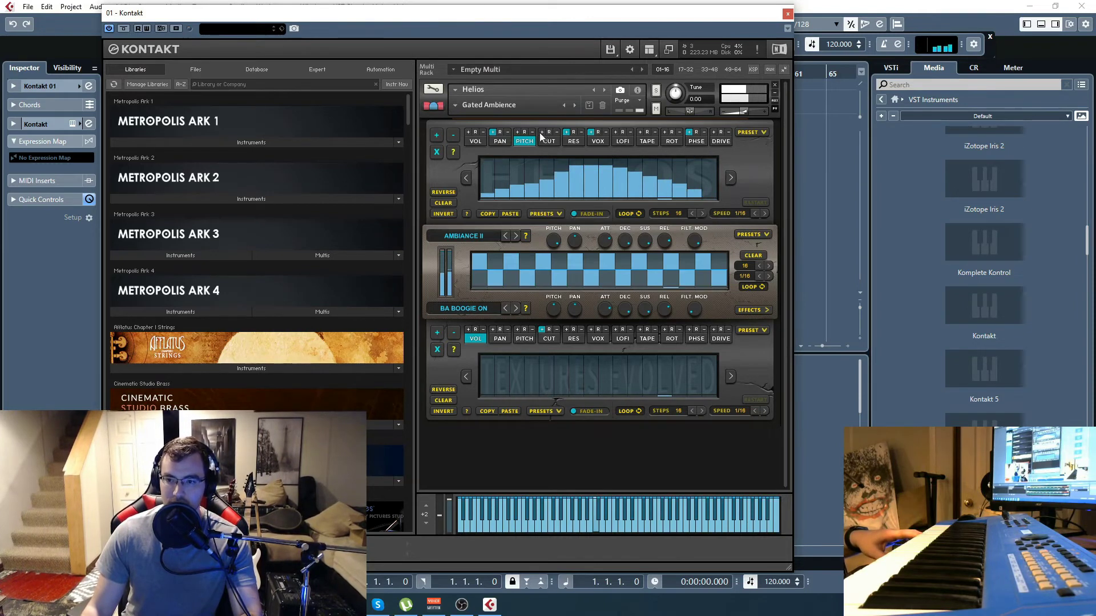
click(518, 132)
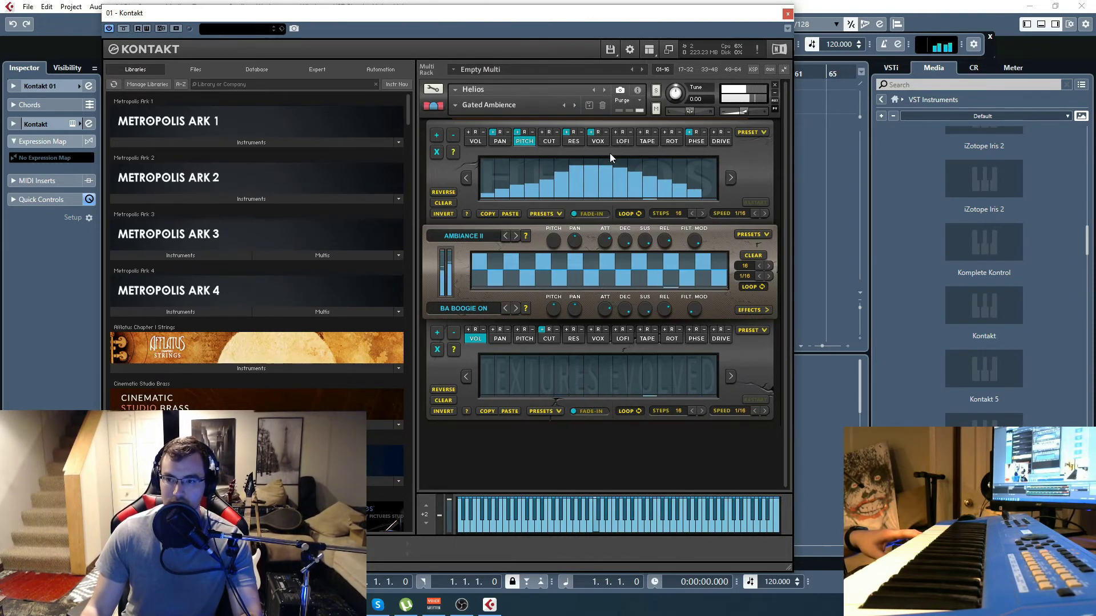
click(524, 132)
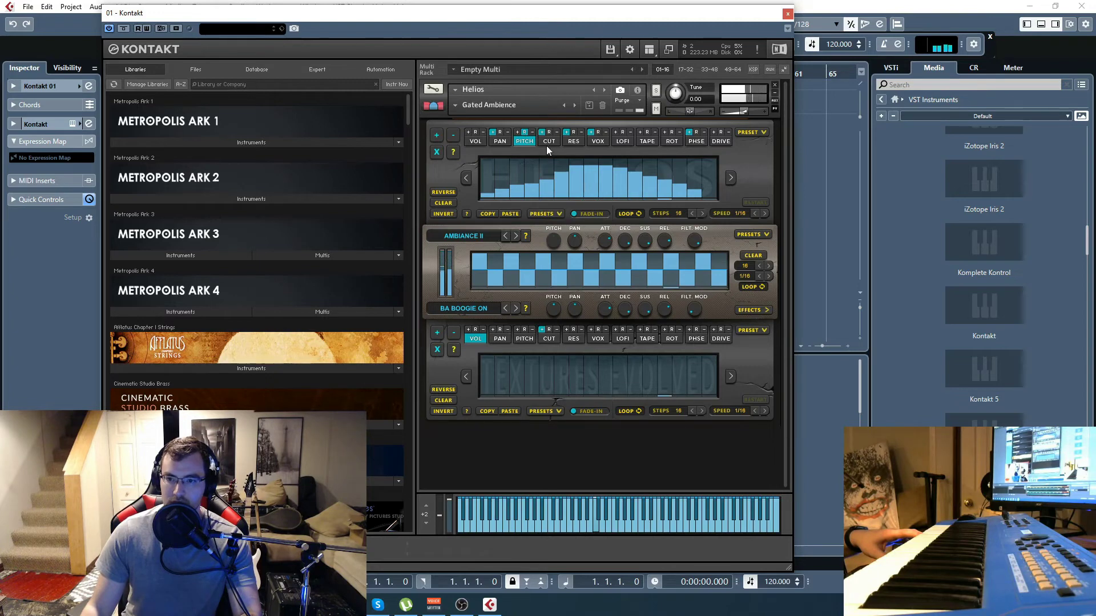
click(549, 132)
click(549, 132)
click(549, 141)
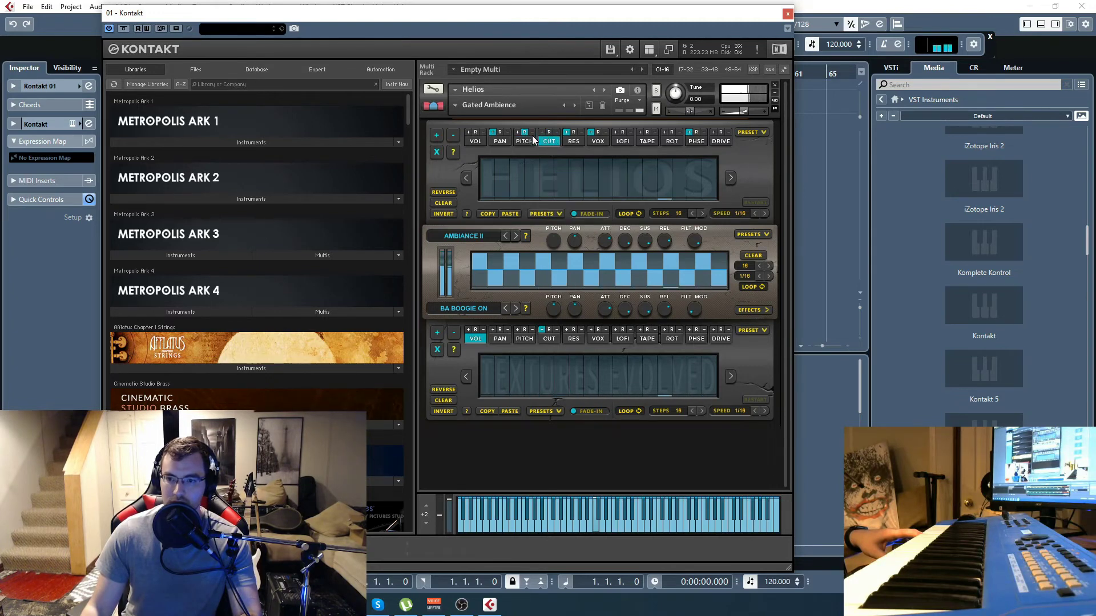
click(524, 141)
click(524, 132)
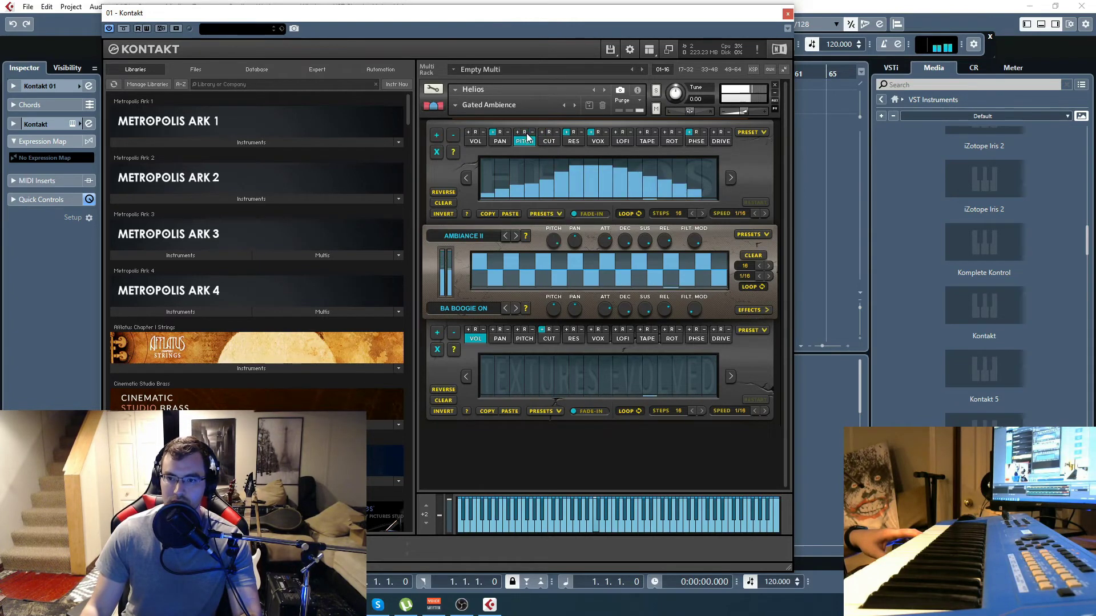
Step: Draw the Ambiance II layer's cut pattern with modulation on, and a drive pattern that rises over the second half
click(549, 141)
mouse_move(490, 190)
mouse_down()
mouse_move(652, 163)
mouse_move(714, 193)
mouse_up()
click(717, 142)
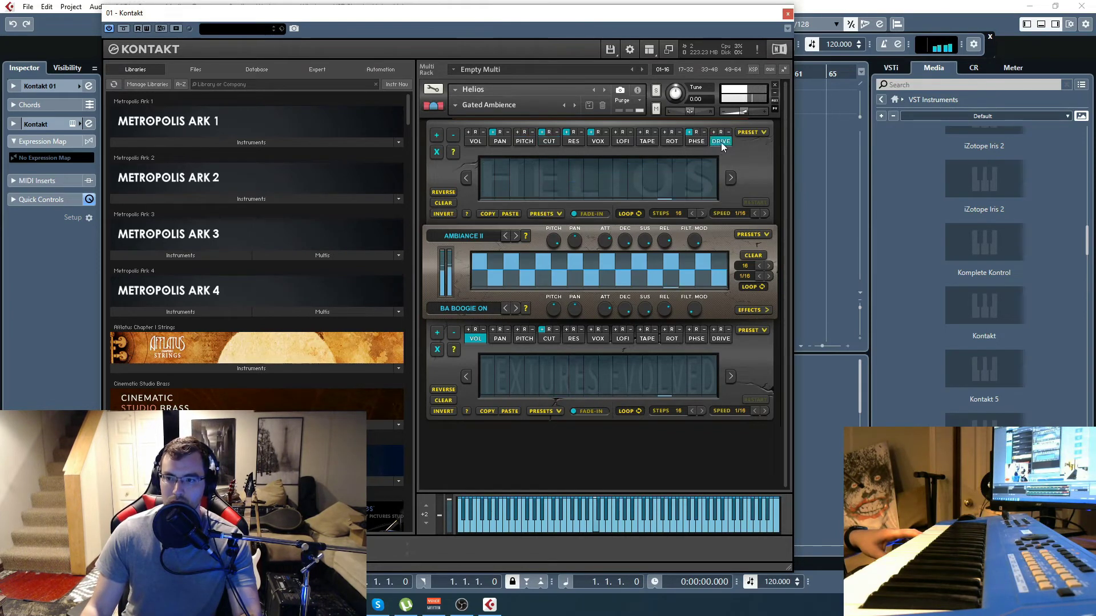
drag(486, 194, 714, 161)
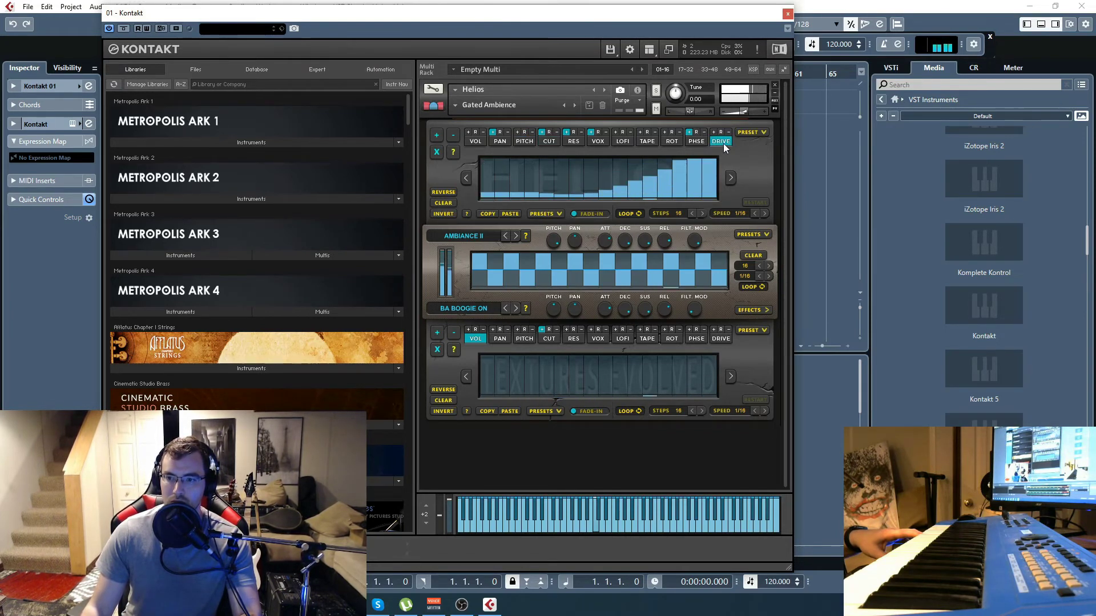
Step: Draw the BA Boogie On layer's volume pattern and a late-peaking pan pattern, turn on pan modulation, and show the cut pattern
drag(490, 374, 728, 366)
click(501, 340)
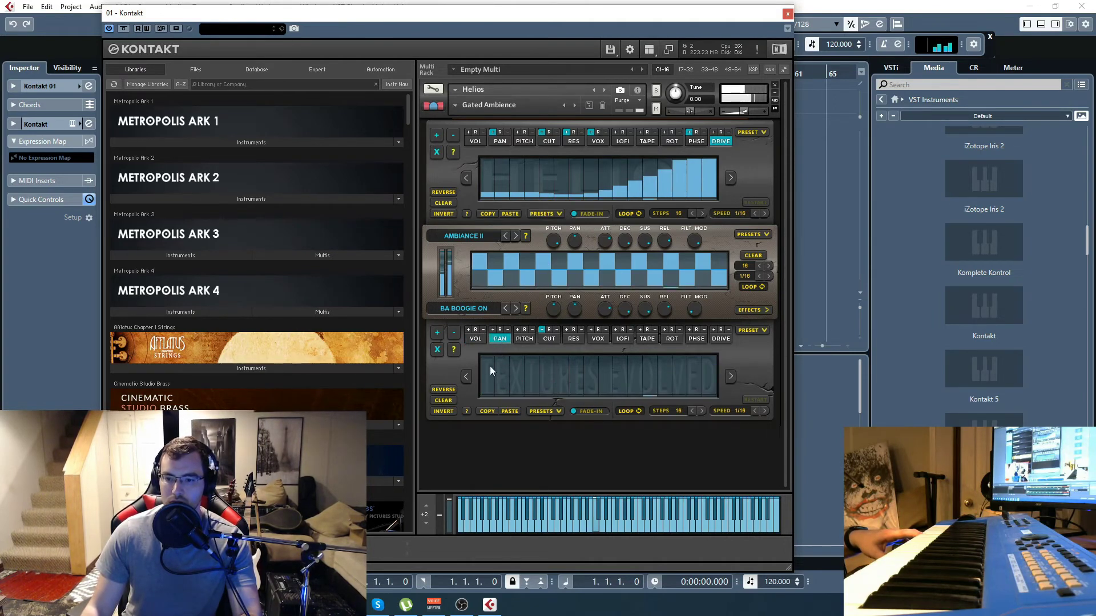
drag(516, 385, 708, 387)
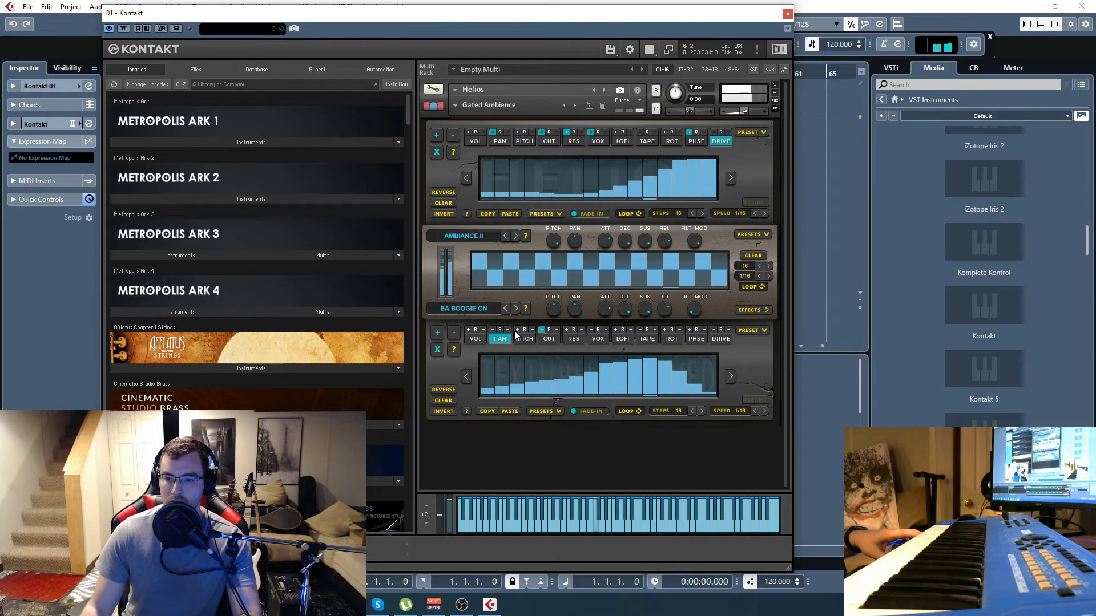
click(493, 330)
click(549, 338)
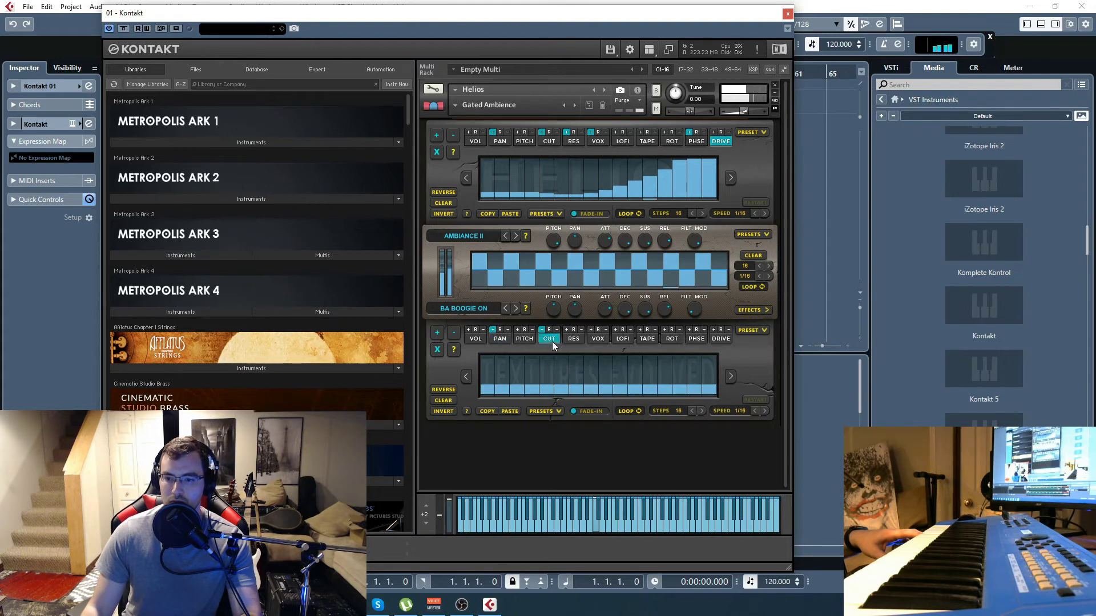
Step: Draw an arch-shaped cut pattern for the BA Boogie On layer, peaking slightly before the middle
drag(541, 396, 690, 378)
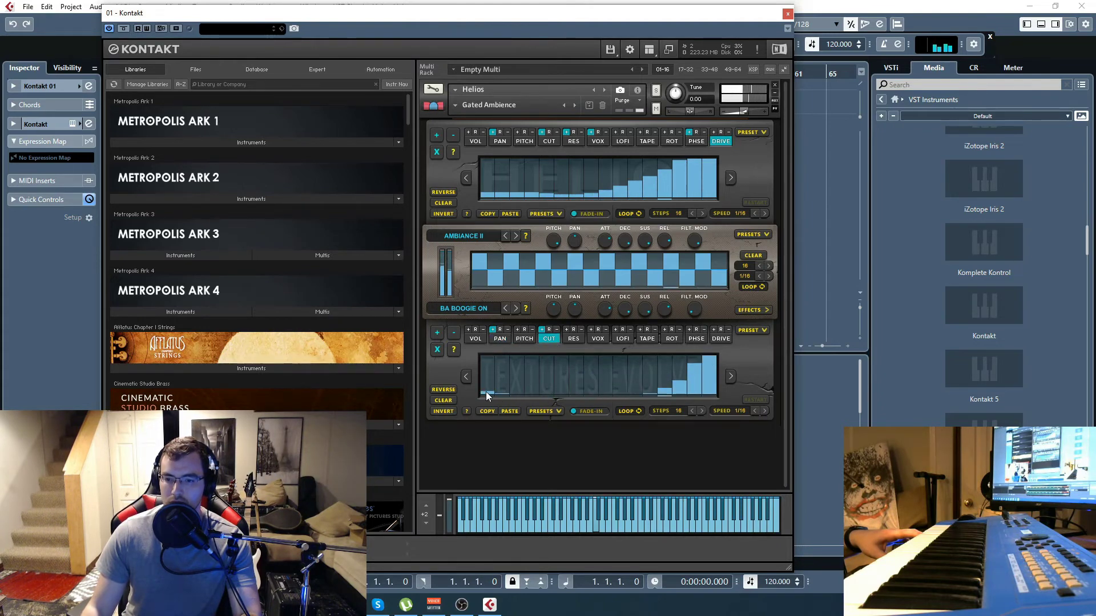
mouse_move(485, 391)
mouse_down()
mouse_move(563, 368)
mouse_move(707, 392)
mouse_up()
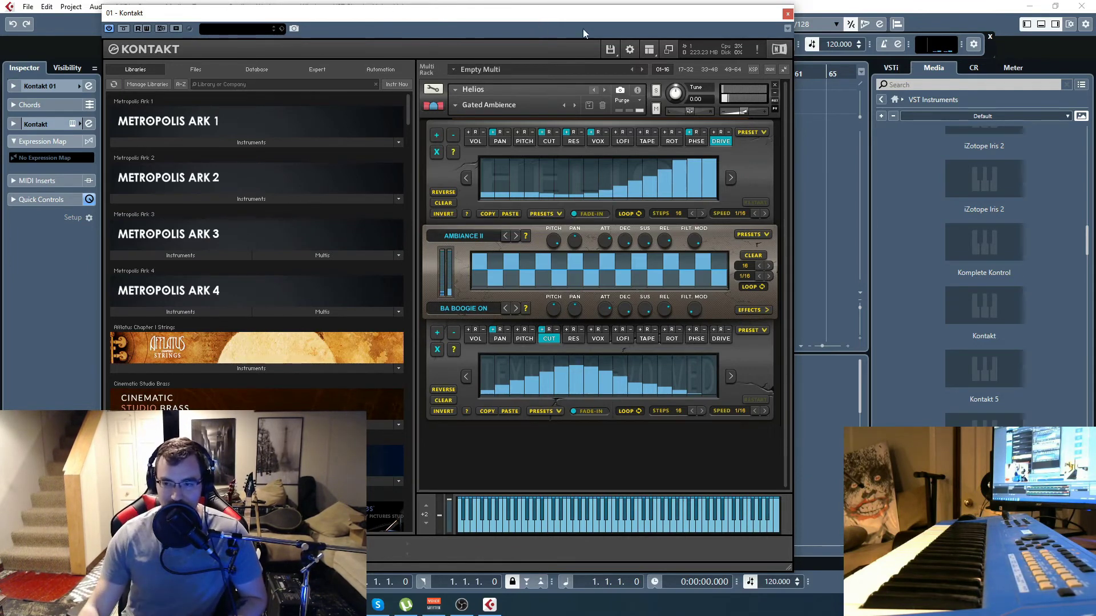
Step: Remove Helios without saving and load the Fame Boy instrument from the Divergent Audio Group folder under Misc
click(775, 84)
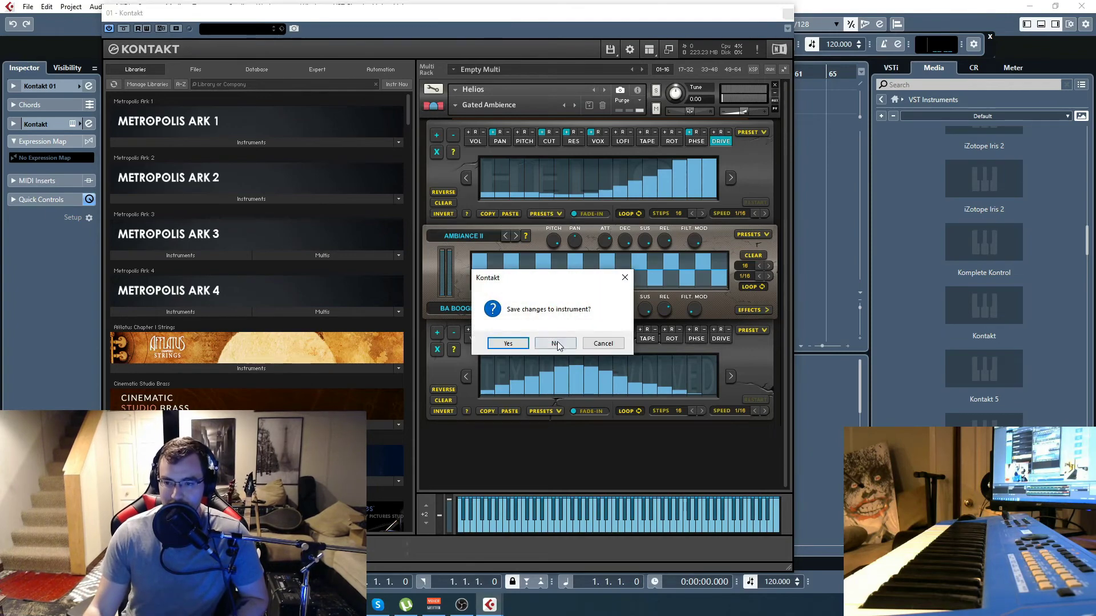
click(555, 343)
click(649, 49)
click(665, 117)
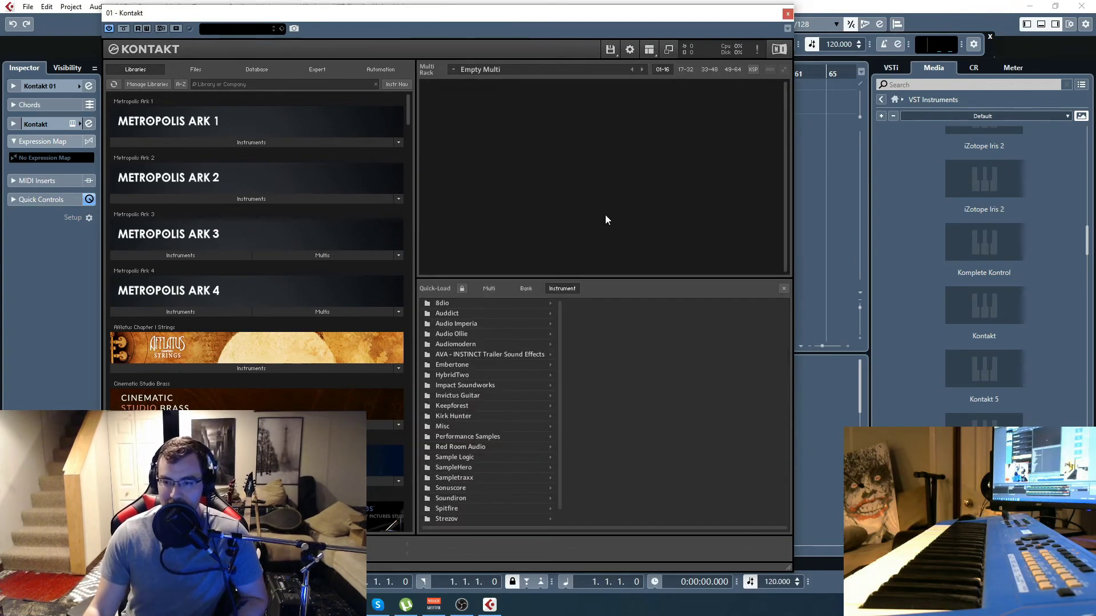
click(451, 427)
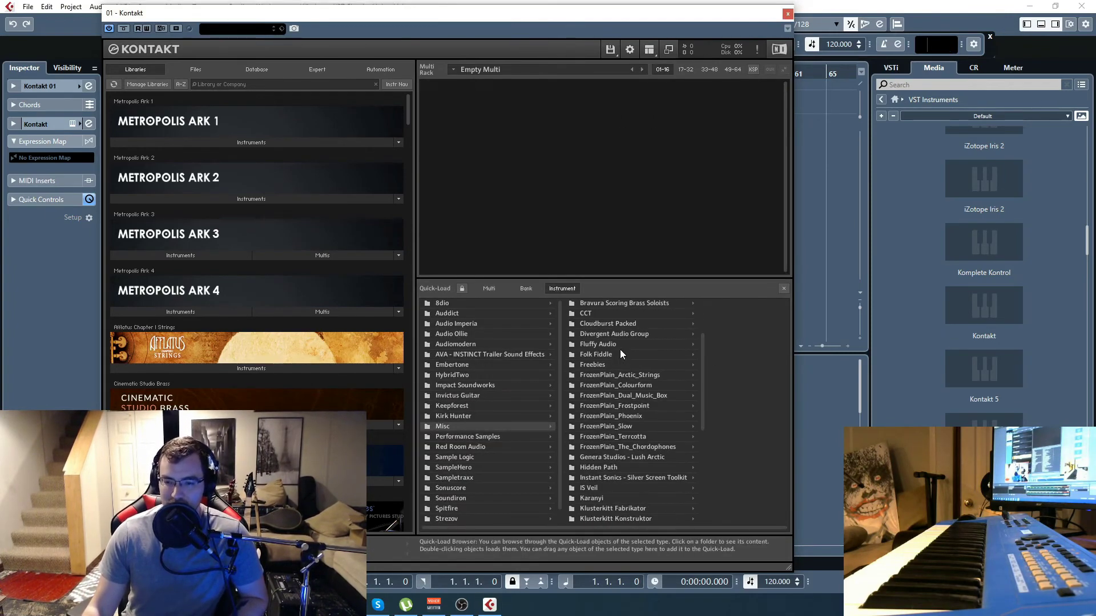
scroll(605, 423, up, 2)
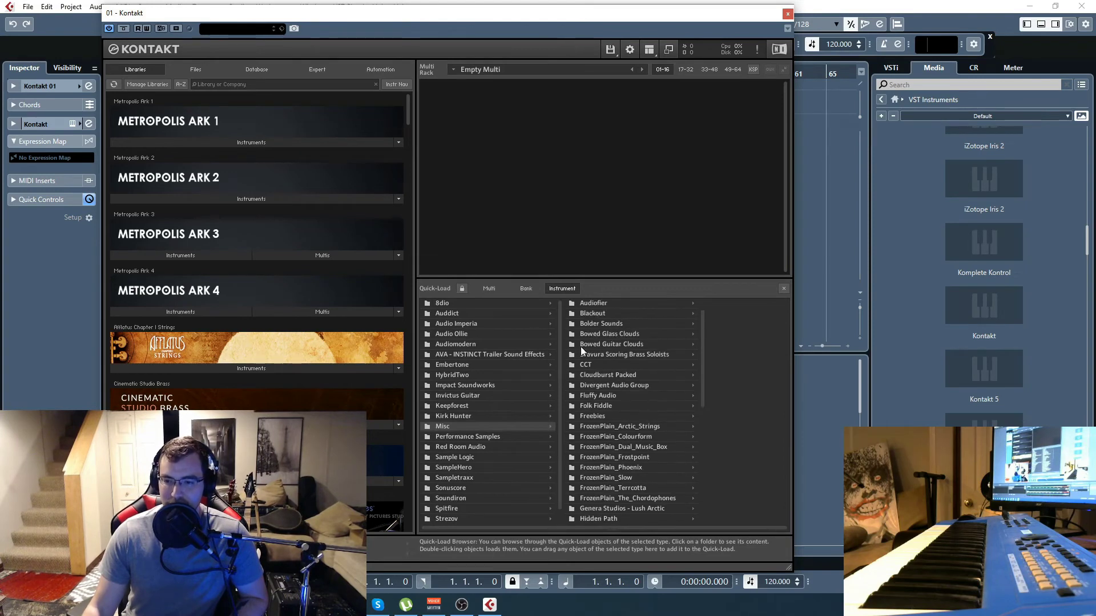
click(601, 386)
click(716, 323)
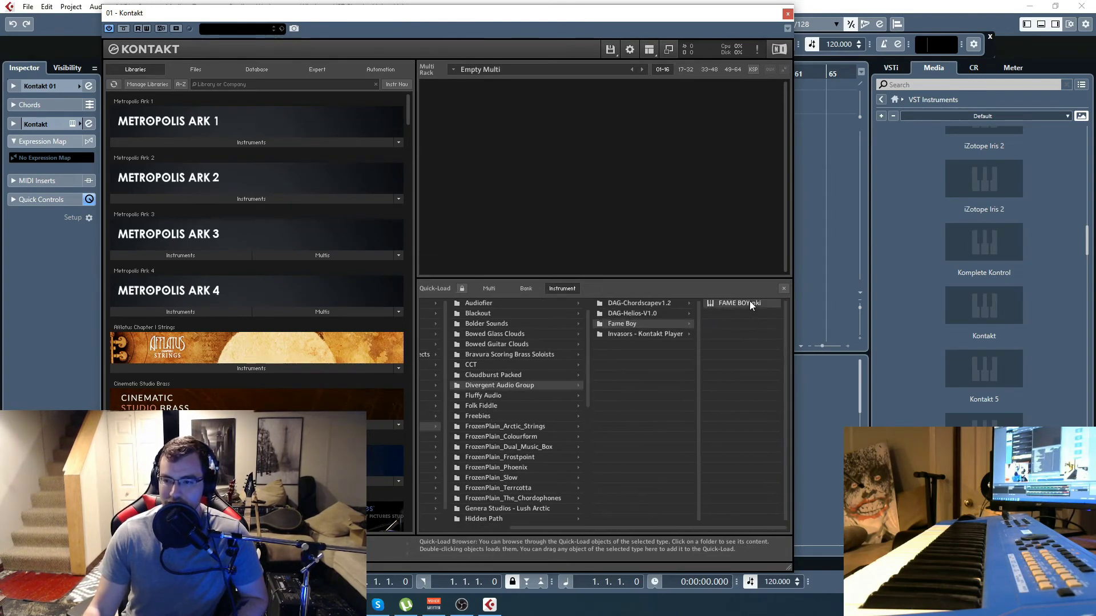
click(784, 288)
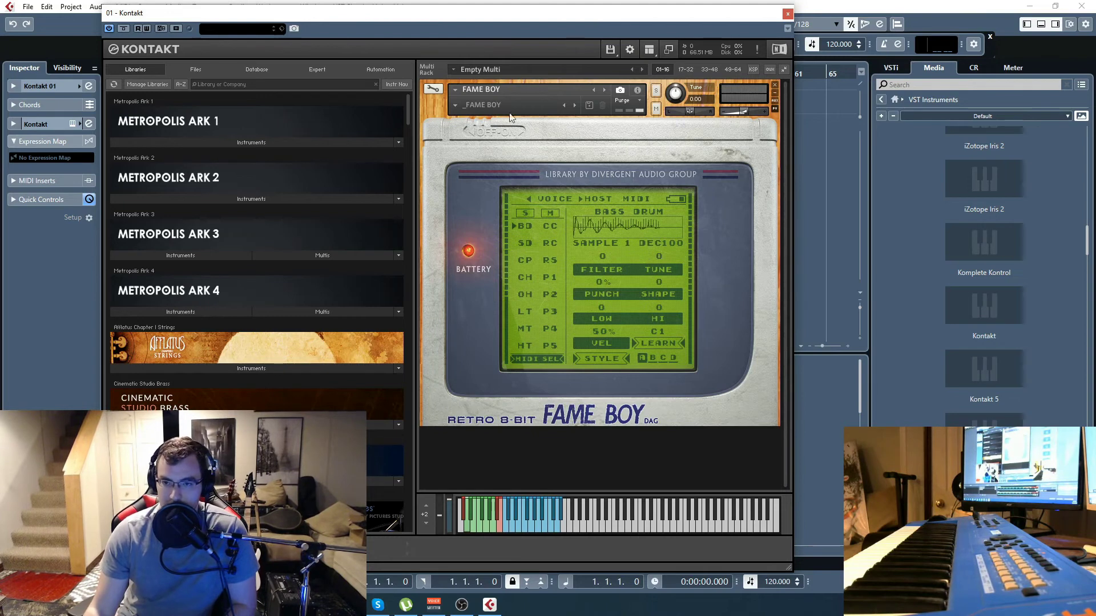
Step: Load Fame Boy's Techy Cruncher snapshot and set its bass drum to sample 8
click(465, 113)
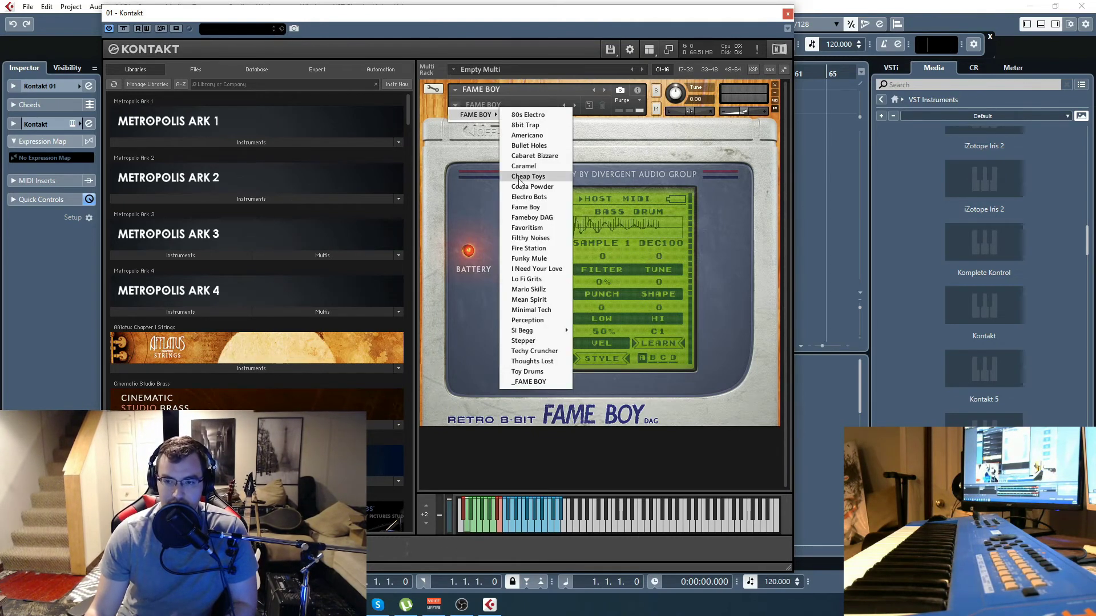
click(534, 351)
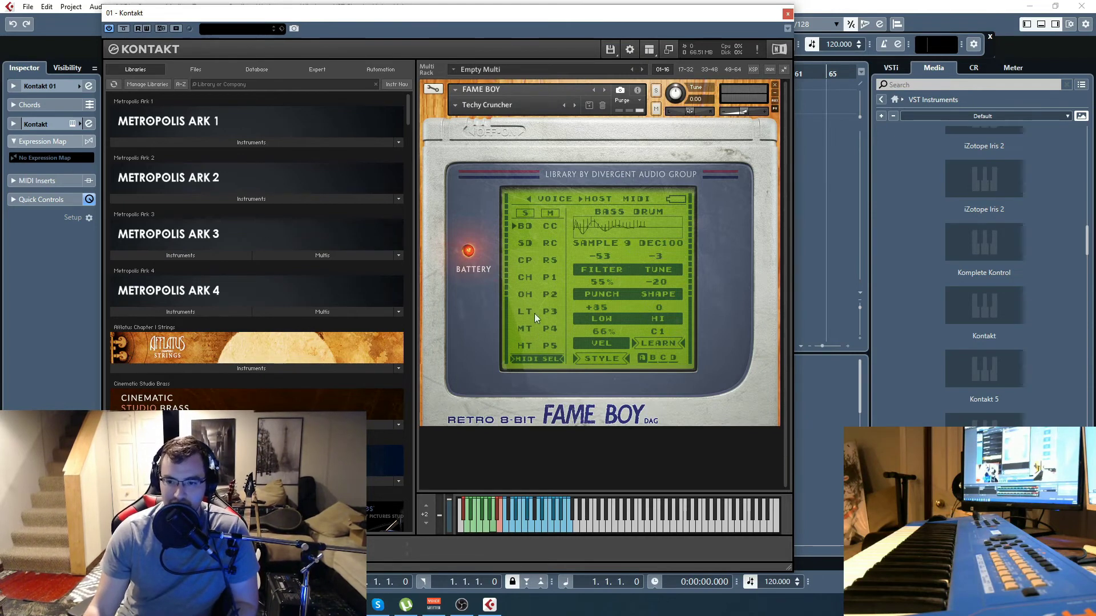
click(528, 242)
click(532, 228)
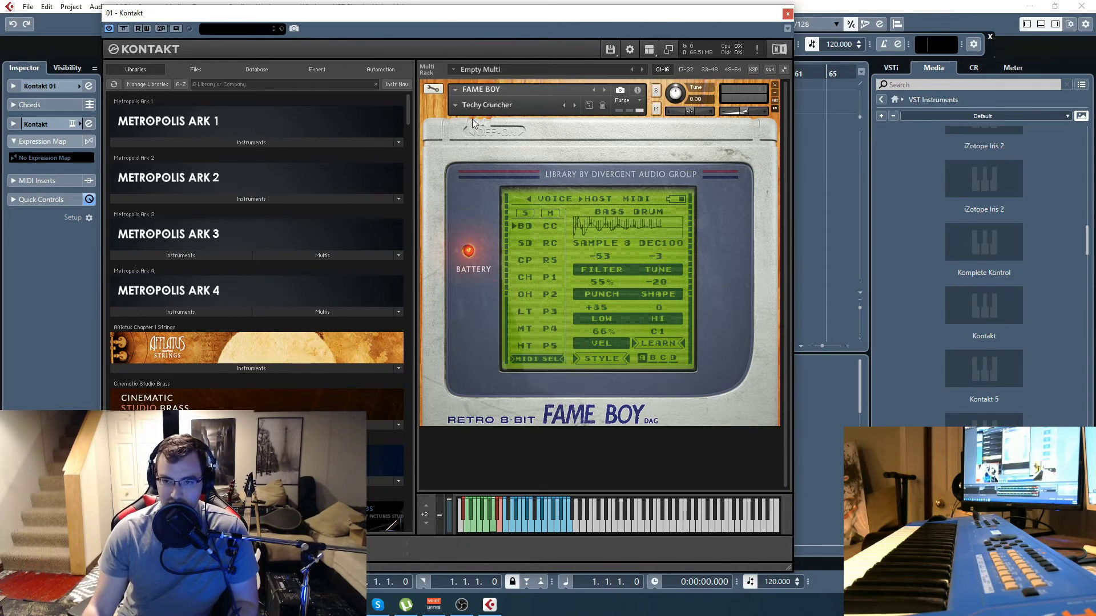
Step: Load the 80s Electro snapshot and audition it on the virtual keyboard
click(456, 104)
mouse_move(478, 116)
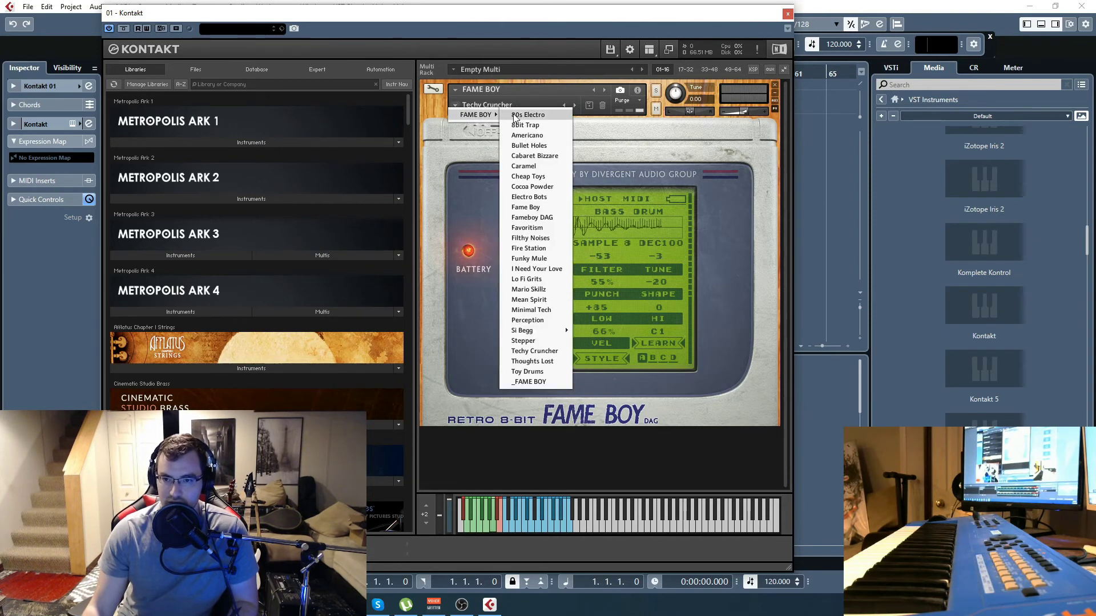
click(515, 116)
click(500, 528)
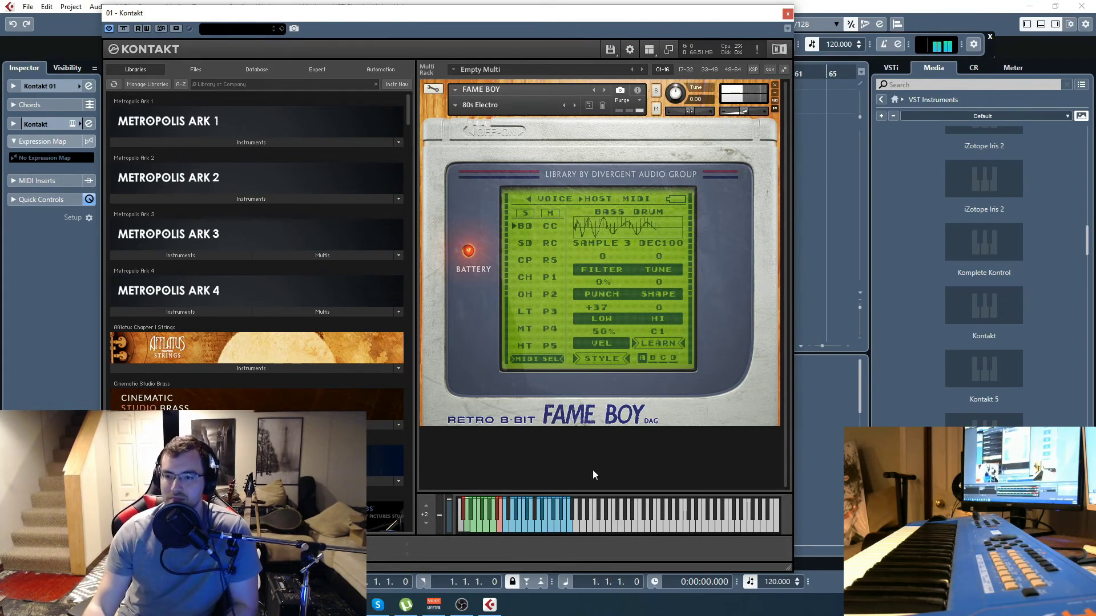
Step: Set the project tempo to 124 and audition the 80s Electro kit, including its ride cymbal
scroll(777, 581, down, 16)
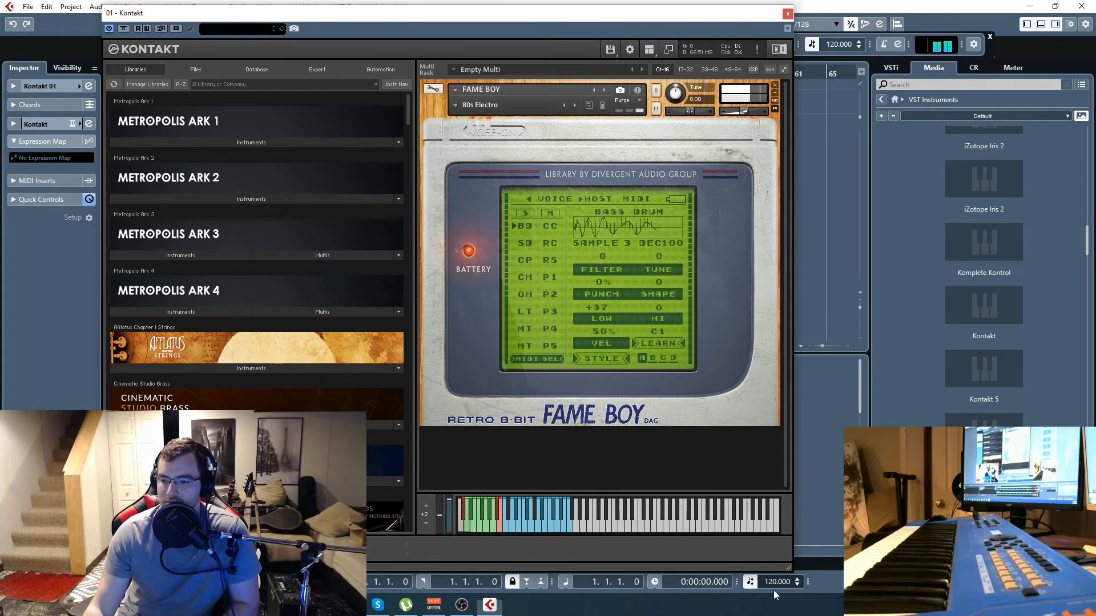
scroll(779, 581, down, 16)
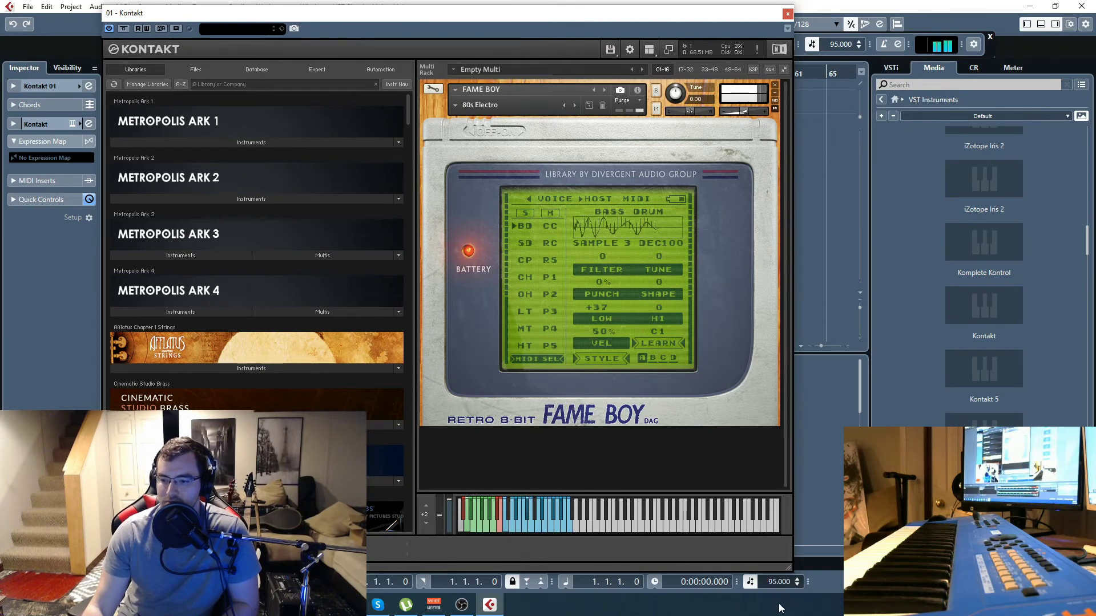
scroll(780, 582, up, 1)
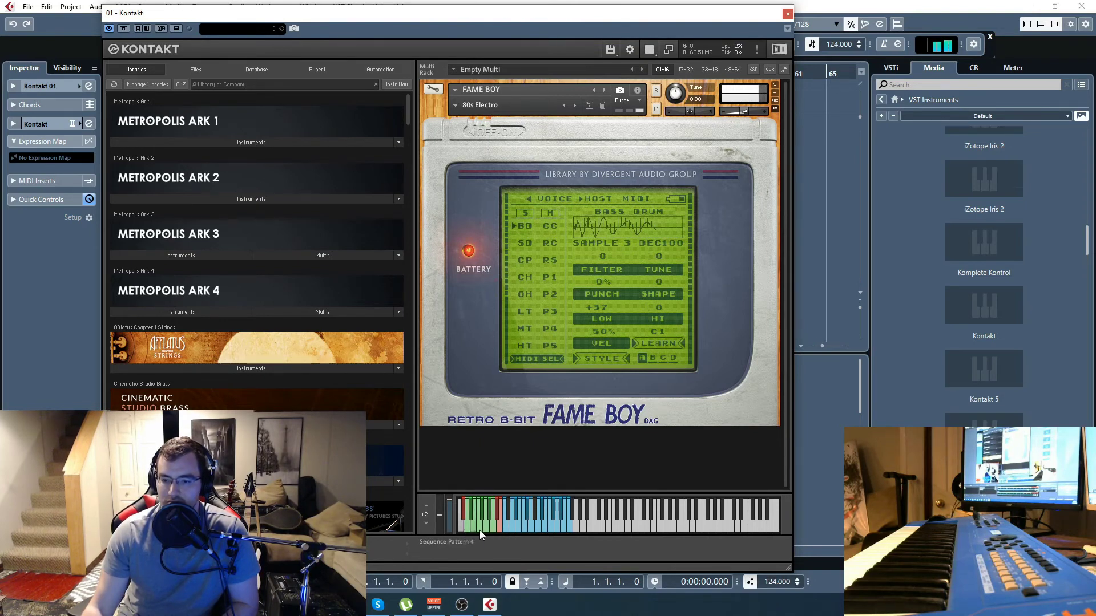
click(561, 529)
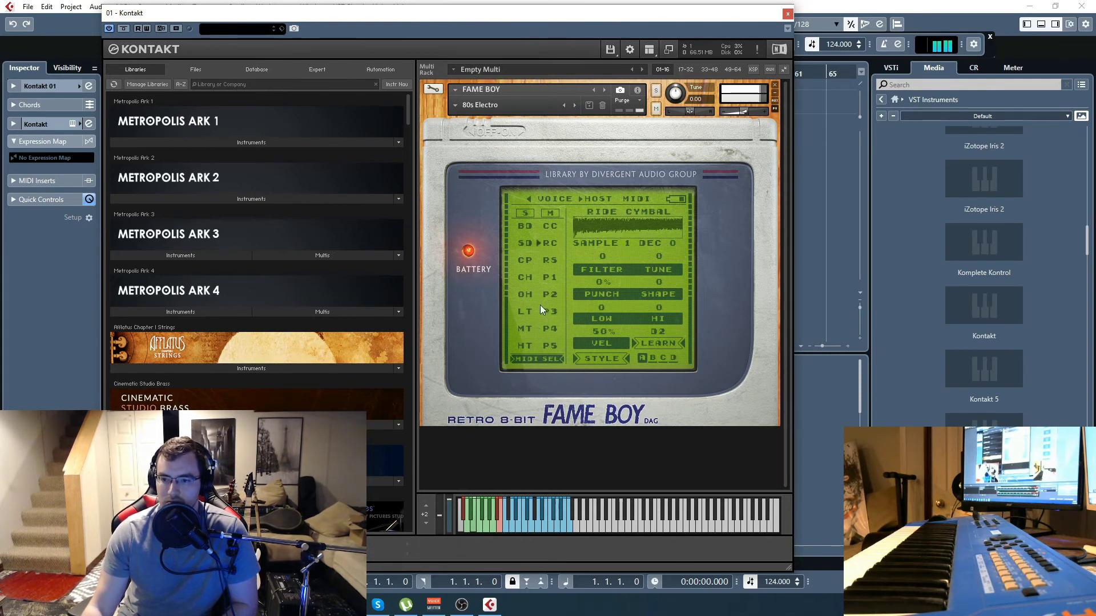
Step: Load and audition the 8bit Trap snapshot, and set its bass drum to sample 4
click(576, 106)
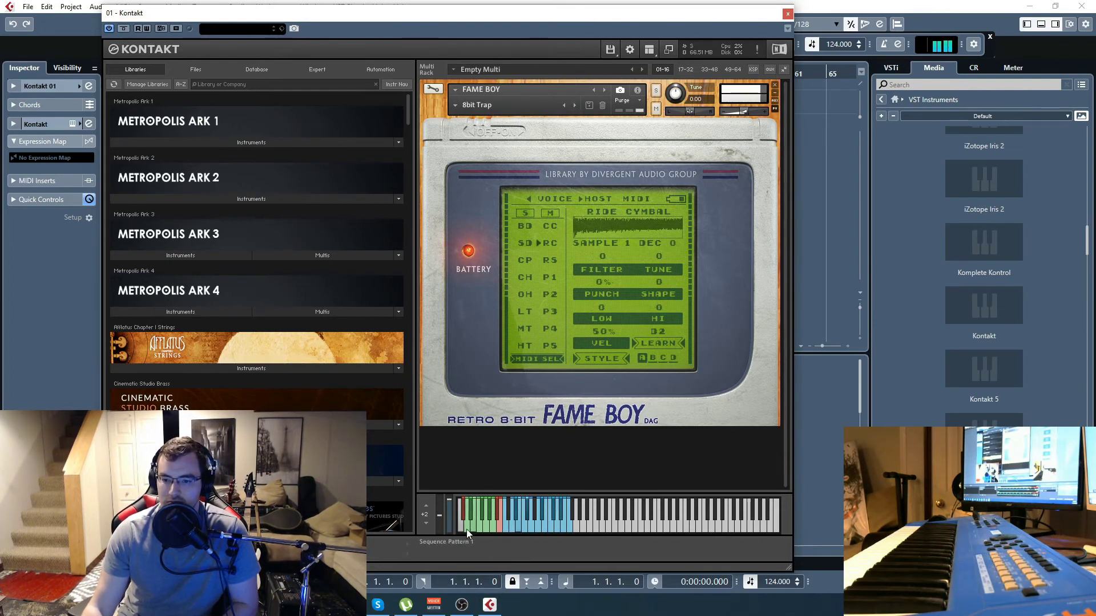
click(471, 515)
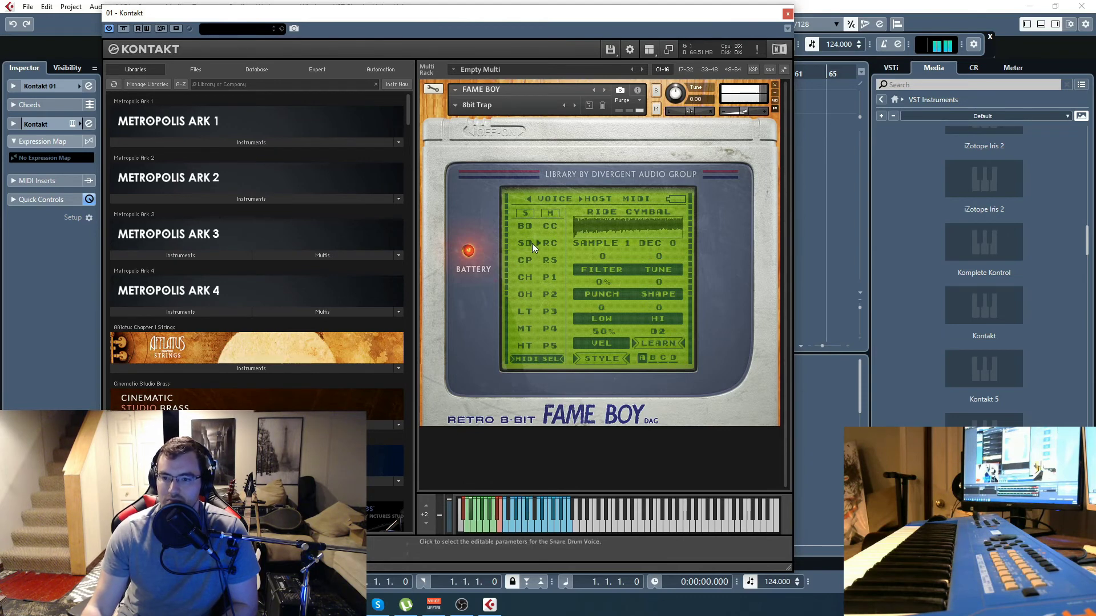
click(524, 227)
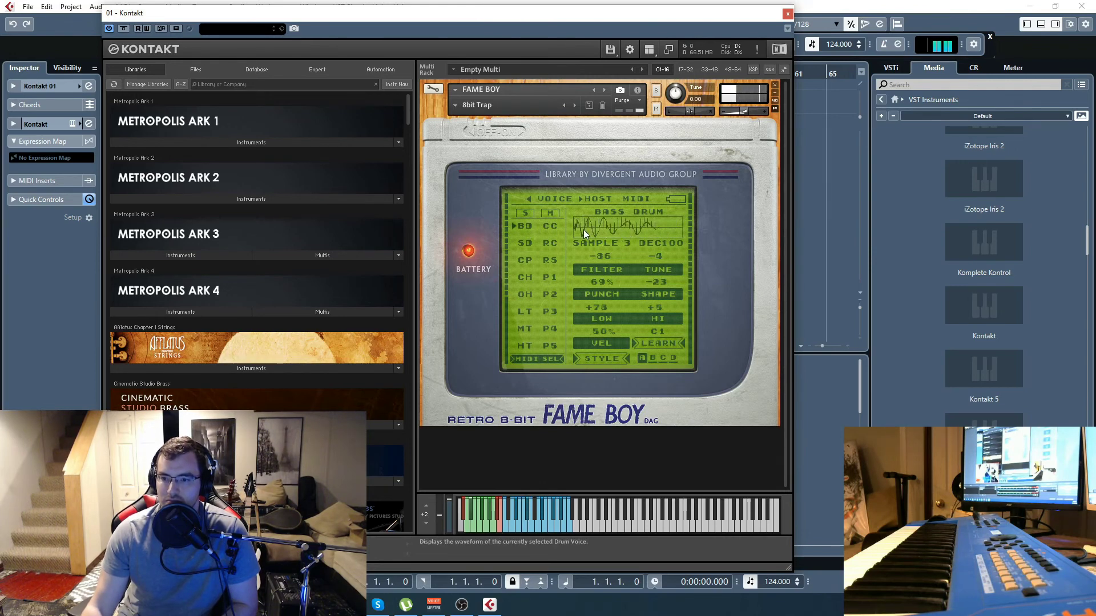
drag(618, 230, 621, 218)
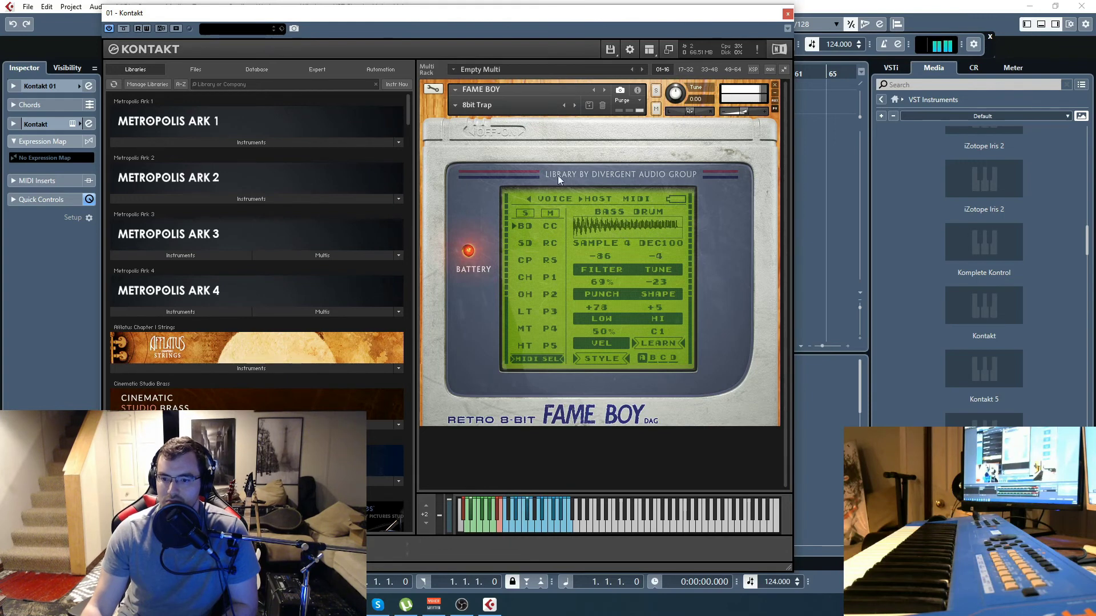
Step: Try the Americano snapshot, then reload 8bit Trap and play its sequence patterns
click(576, 105)
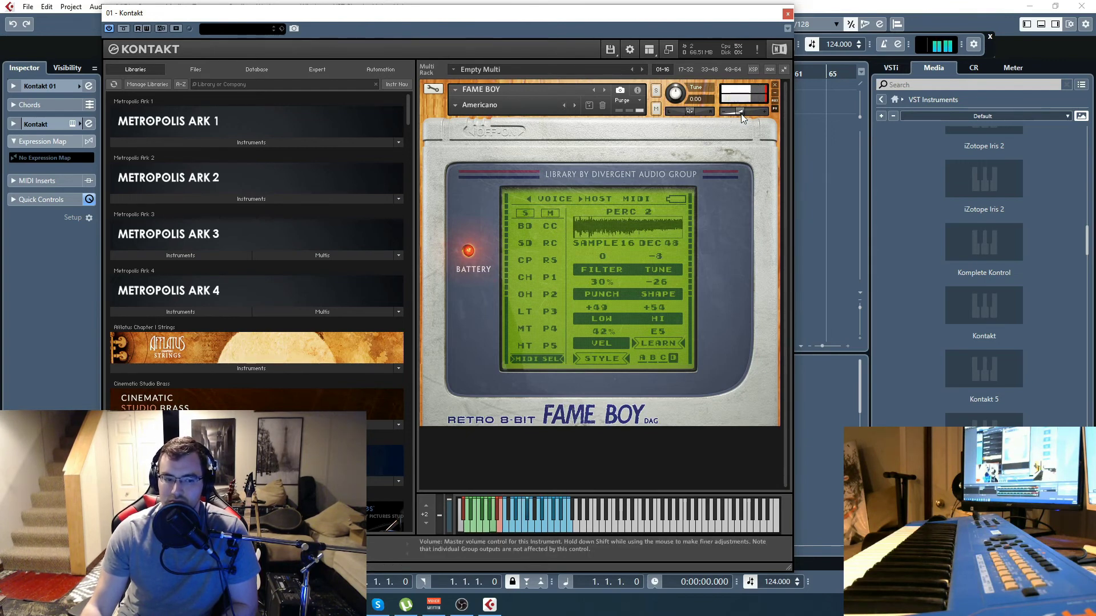
click(564, 105)
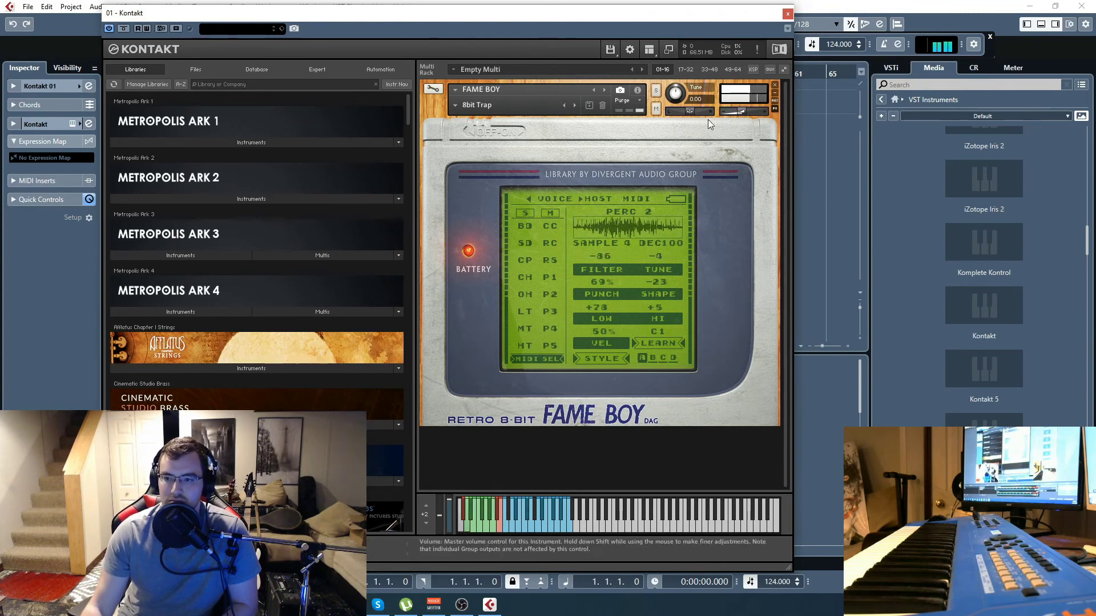
click(484, 527)
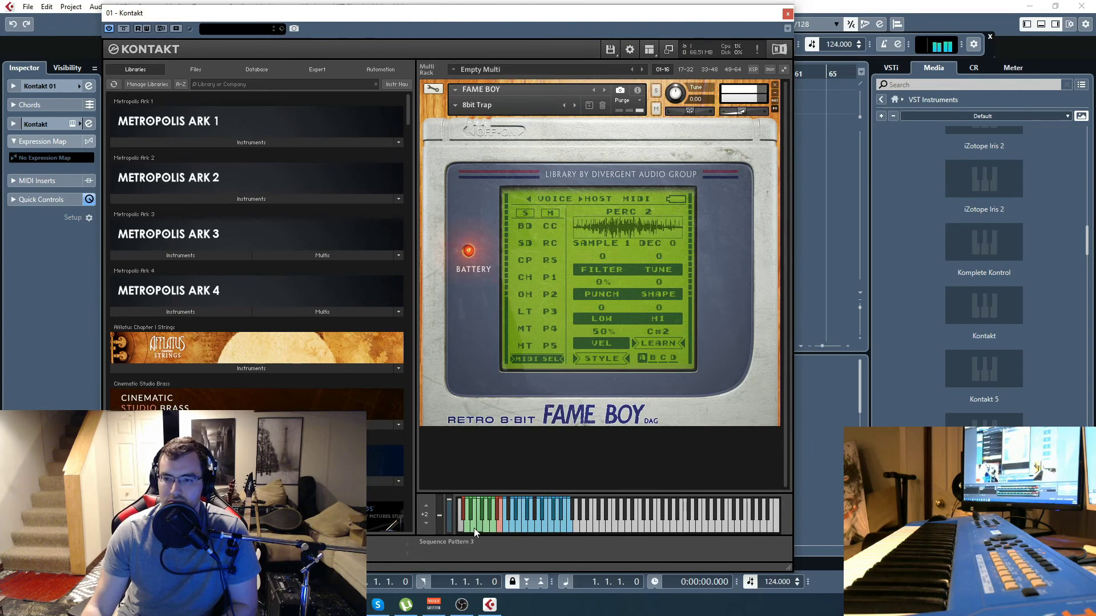
drag(578, 16, 568, 73)
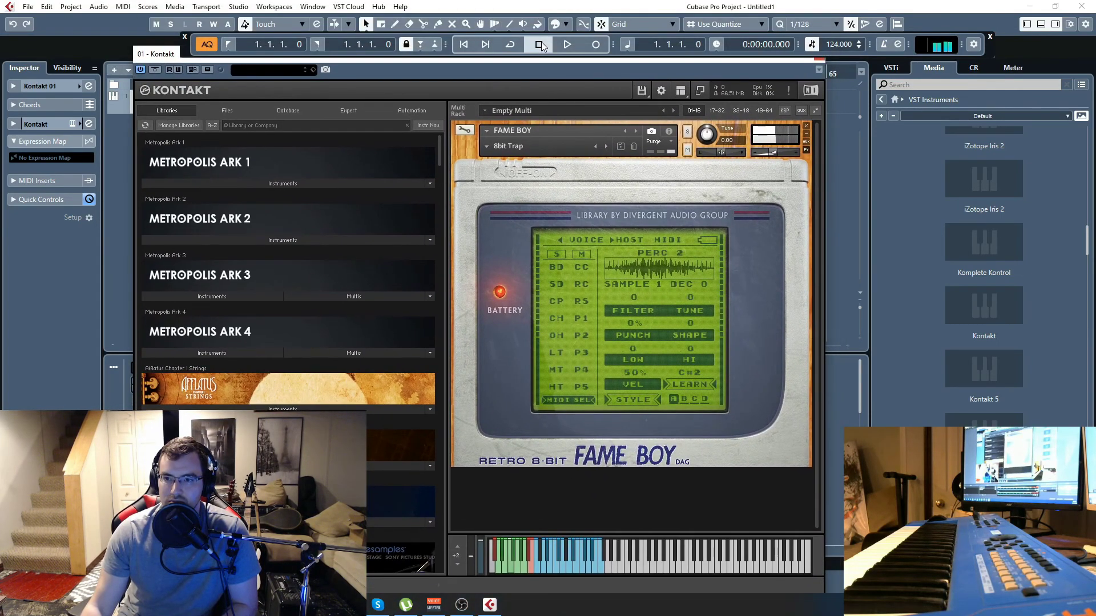
click(492, 566)
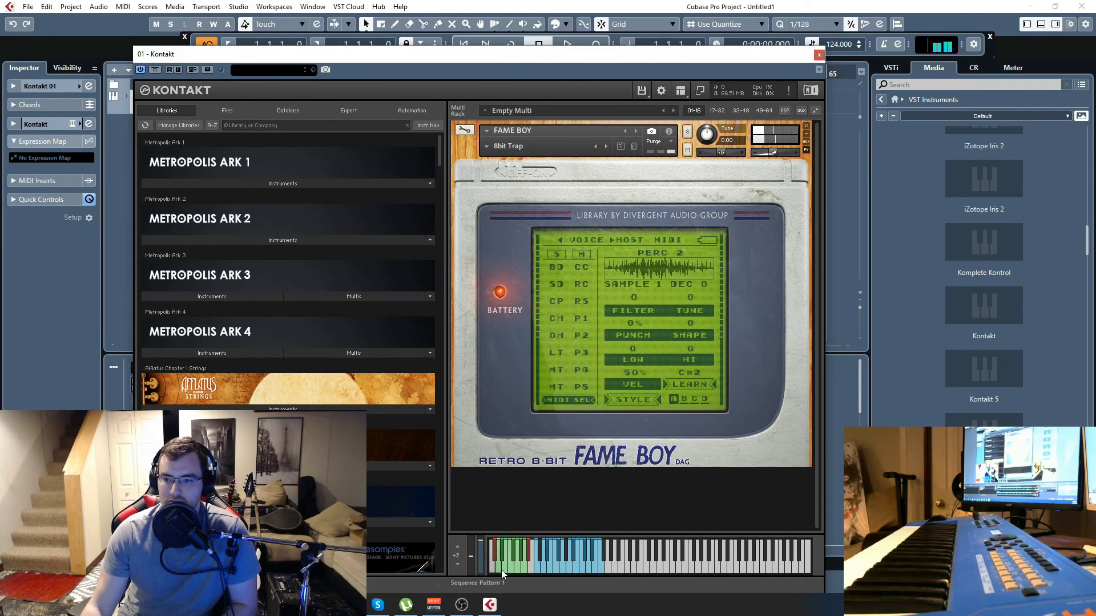
Step: Remove Fame Boy from the rack without saving its changes
drag(625, 57, 604, 3)
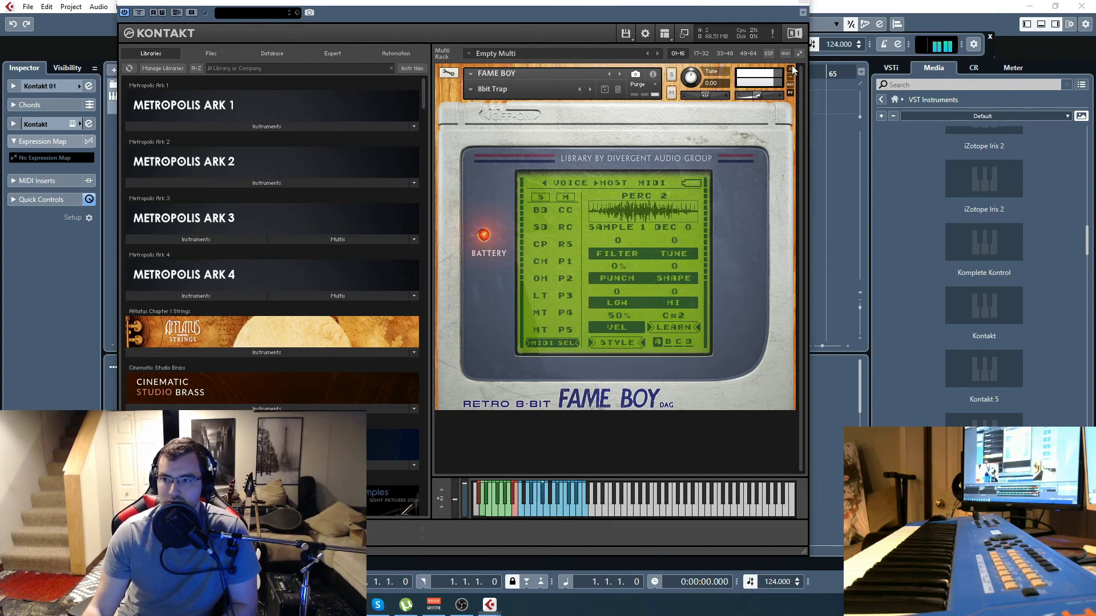
click(555, 343)
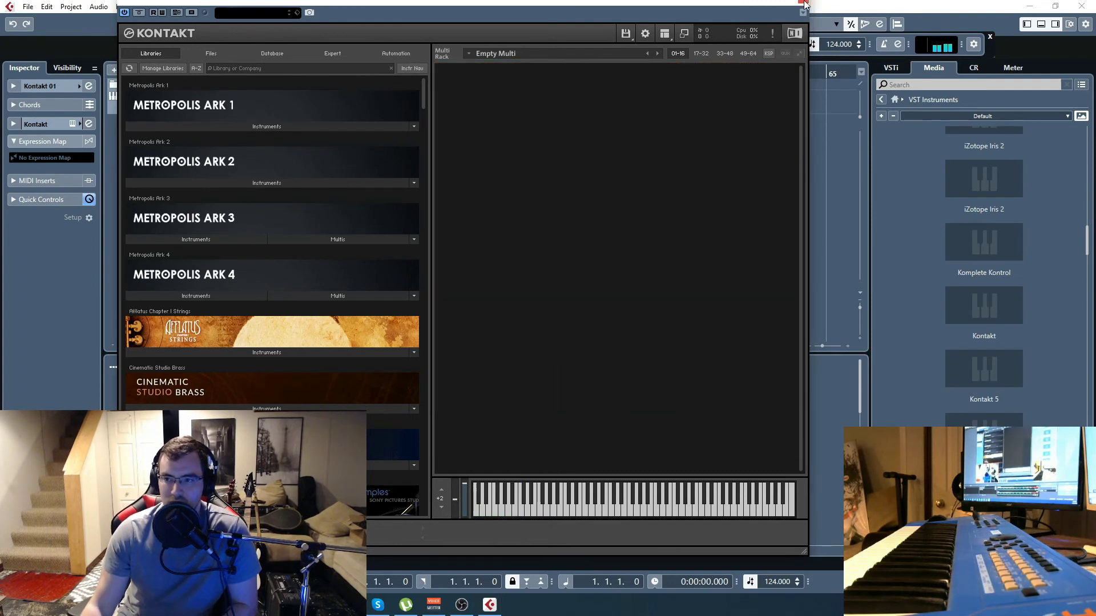